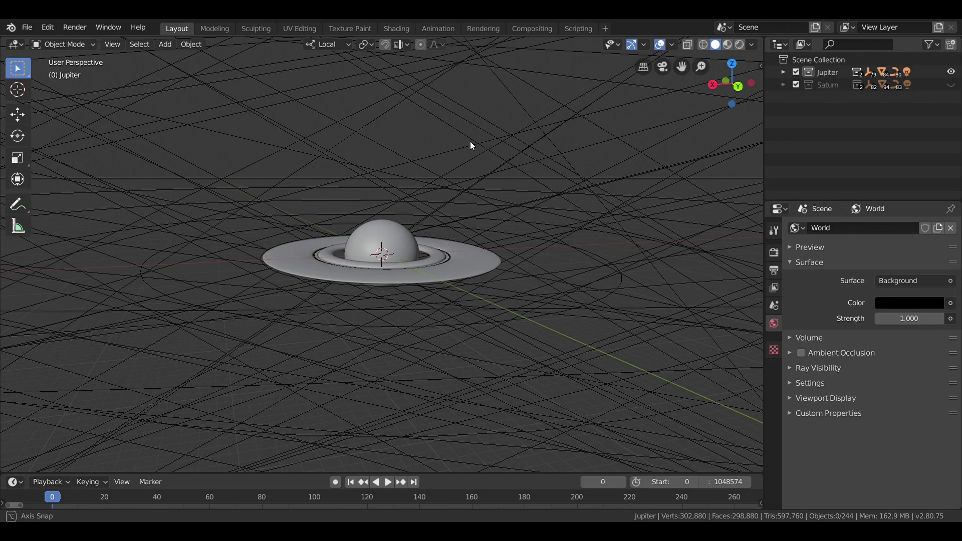
- Switch the viewport to Rendered shading and hide overlays and gizmos
{"action": "middle_click_drag", "start_coordinate": [471, 142], "coordinate": [490, 150]}
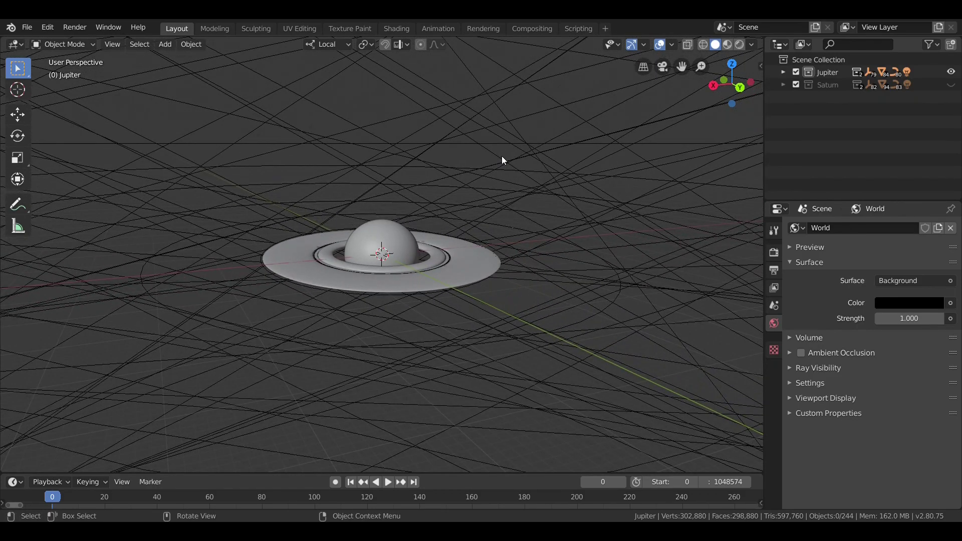
{"action": "scroll", "coordinate": [535, 178], "scroll_direction": "up", "scroll_amount": 2}
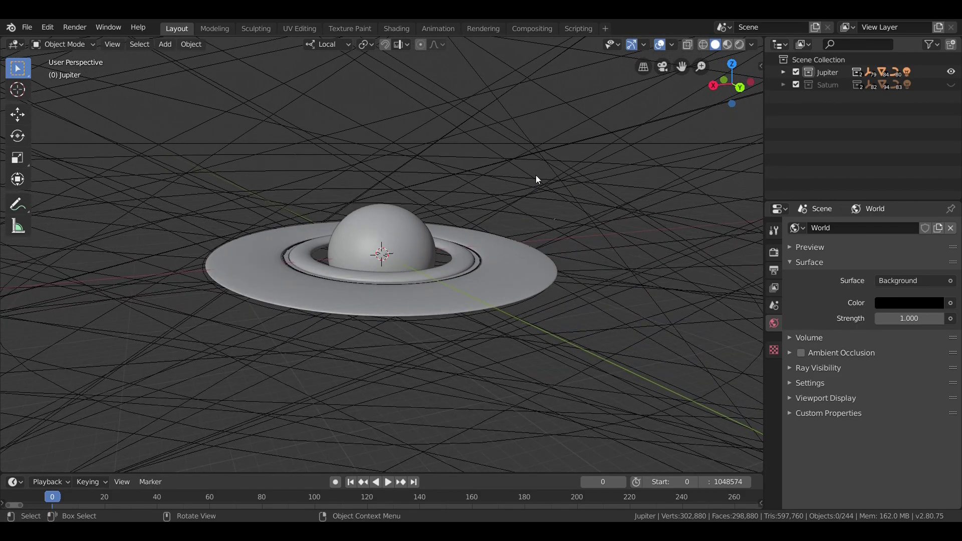
{"action": "left_click", "coordinate": [740, 44]}
{"action": "left_click", "coordinate": [644, 44]}
{"action": "left_click", "coordinate": [617, 45]}
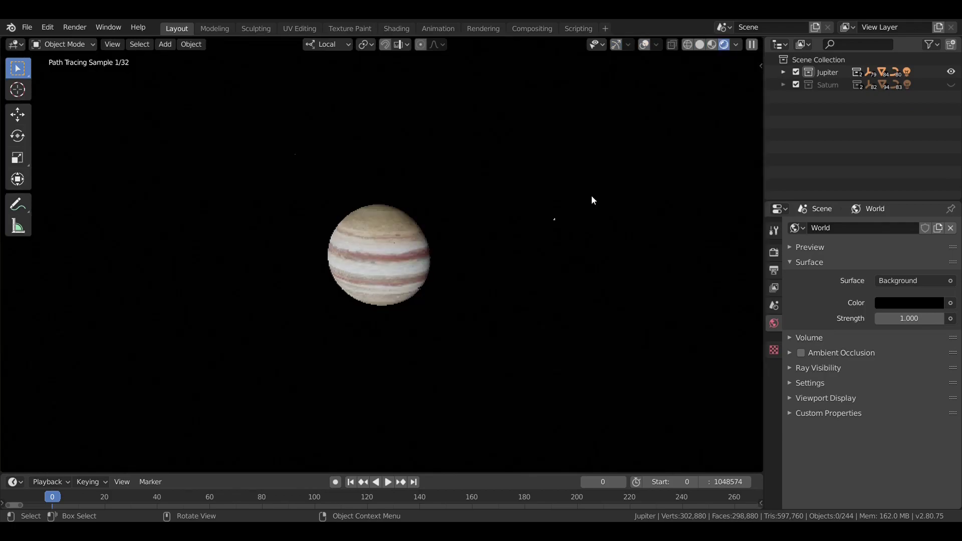
- Orbit and zoom around Jupiter to see its lit, banded surface against black space
{"action": "mouse_move", "coordinate": [593, 200]}
{"action": "middle_mouse_down"}
{"action": "mouse_move", "coordinate": [535, 211]}
{"action": "mouse_move", "coordinate": [479, 205]}
{"action": "mouse_move", "coordinate": [595, 195]}
{"action": "mouse_move", "coordinate": [537, 193]}
{"action": "mouse_move", "coordinate": [548, 192]}
{"action": "middle_mouse_up"}
{"action": "scroll", "coordinate": [577, 191], "scroll_direction": "down", "scroll_amount": 2}
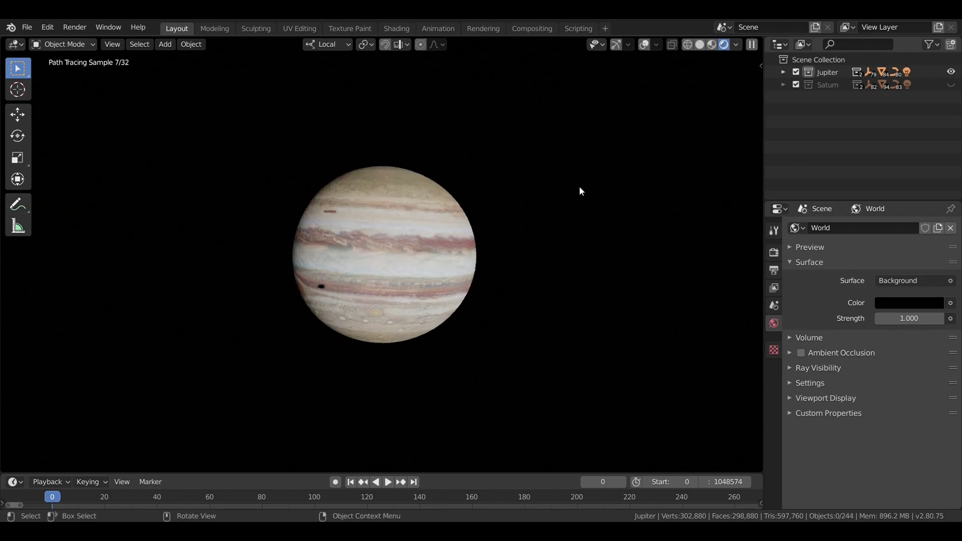
{"action": "scroll", "coordinate": [570, 190], "scroll_direction": "up", "scroll_amount": 1}
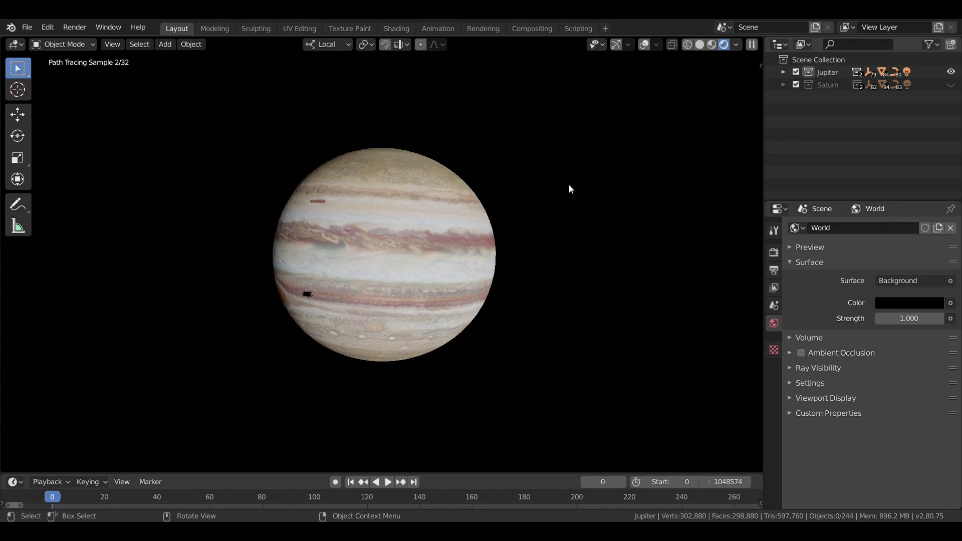
{"action": "middle_click_drag", "start_coordinate": [569, 190], "coordinate": [515, 187]}
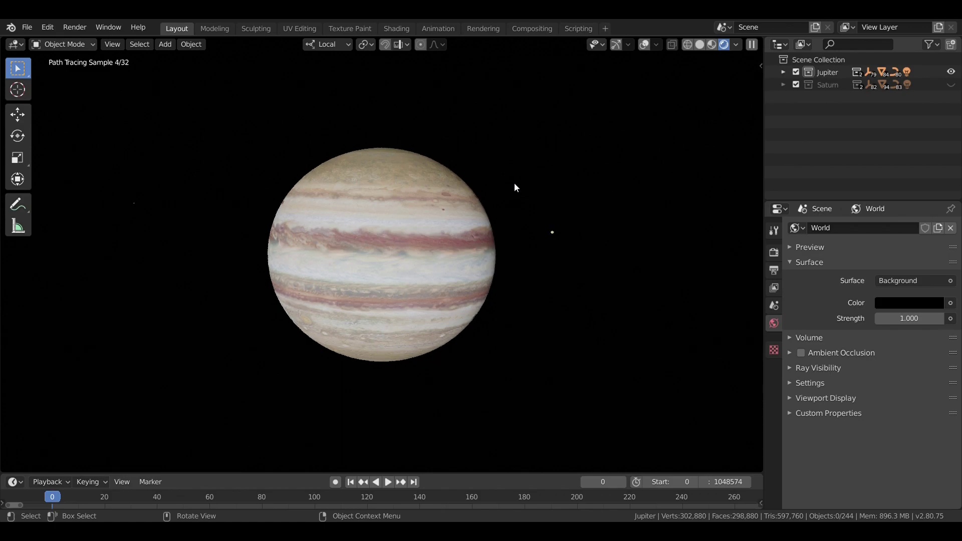
{"action": "middle_click_drag", "start_coordinate": [495, 185], "coordinate": [525, 176]}
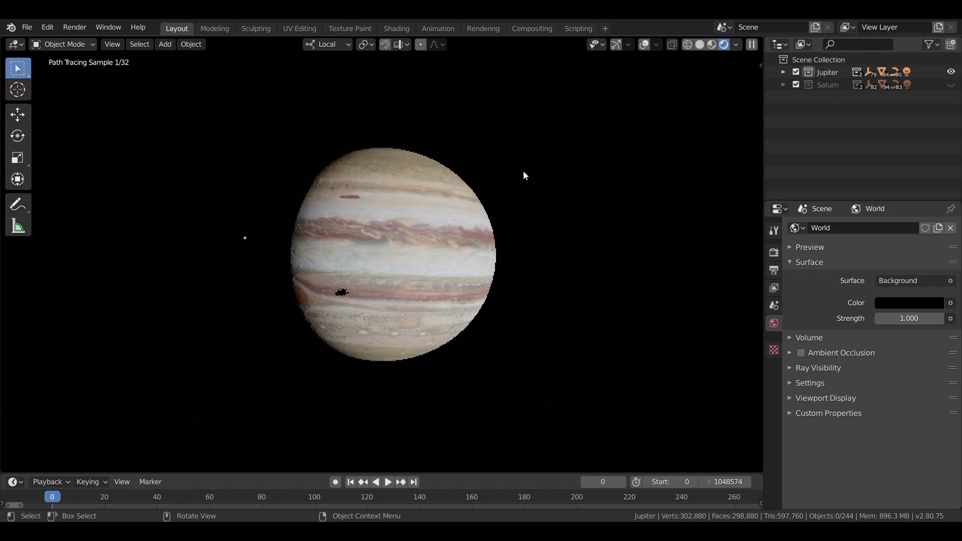
{"action": "scroll", "coordinate": [548, 168], "scroll_direction": "up", "scroll_amount": 4}
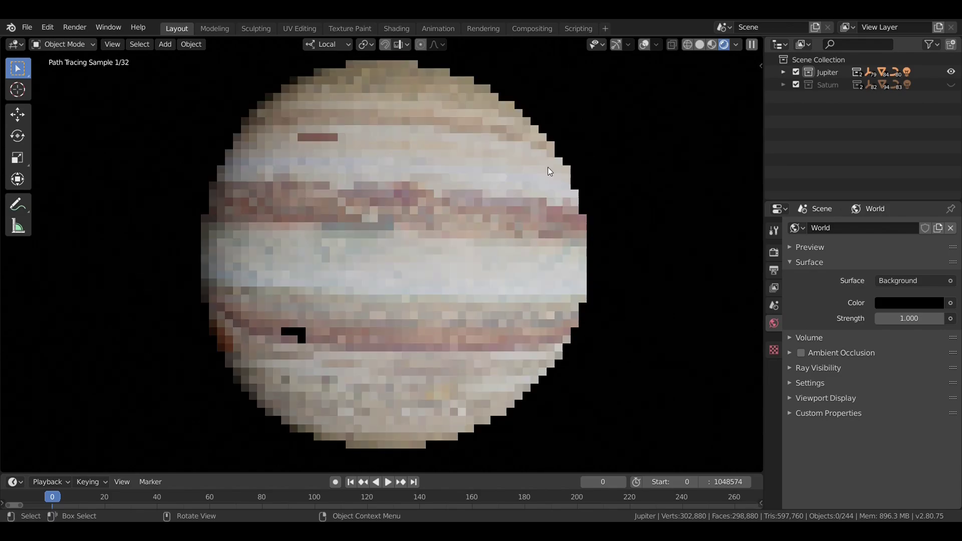
{"action": "scroll", "coordinate": [548, 167], "scroll_direction": "down", "scroll_amount": 4}
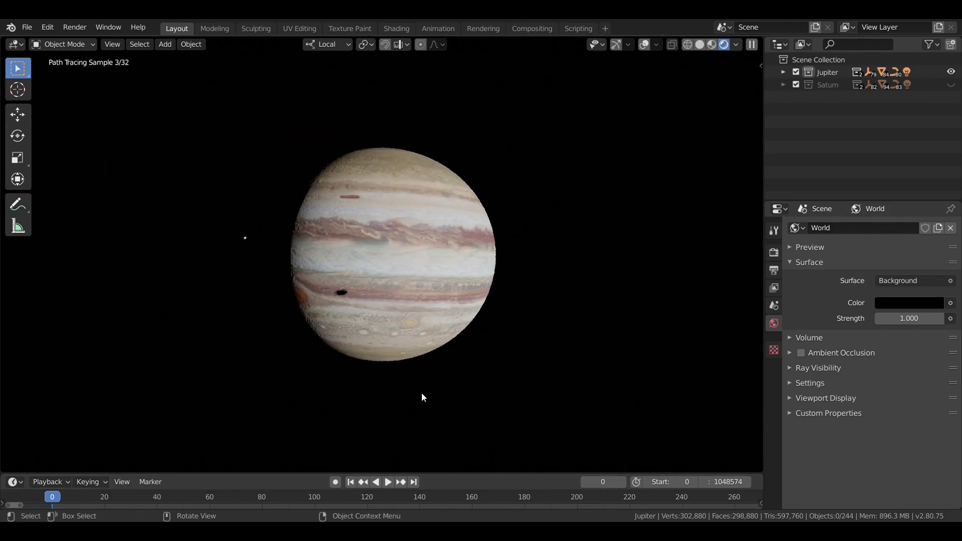
- Select Jupiter and read its transform in the N sidebar: location 0, no rotation, scale 1, about 142984 km wide
{"action": "left_click", "coordinate": [414, 211]}
{"action": "key", "text": "n"}
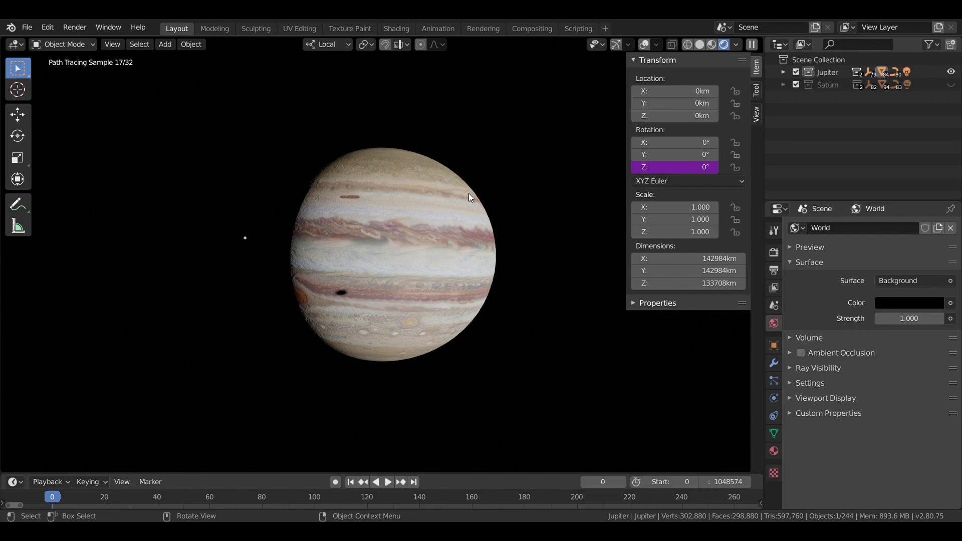
{"action": "key", "text": "n"}
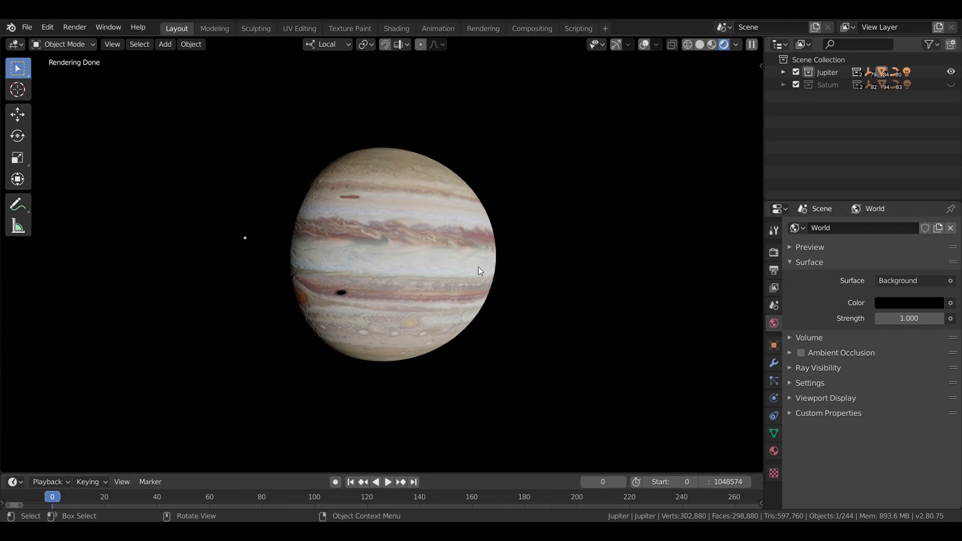
{"action": "mouse_move", "coordinate": [478, 267]}
{"action": "middle_mouse_down"}
{"action": "mouse_move", "coordinate": [451, 243]}
{"action": "mouse_move", "coordinate": [425, 246]}
{"action": "middle_mouse_up"}
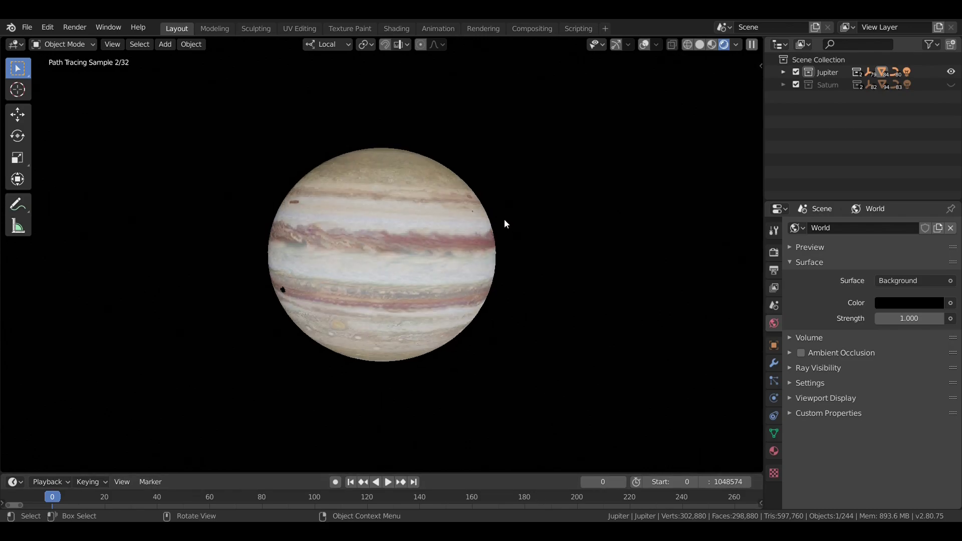
{"action": "middle_click_drag", "start_coordinate": [399, 203], "coordinate": [469, 198]}
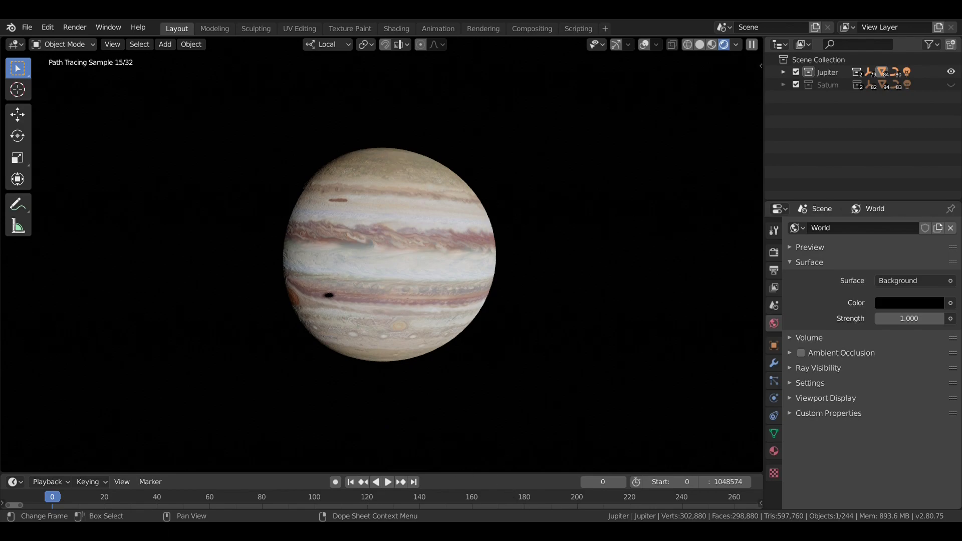
{"action": "mouse_move", "coordinate": [435, 183]}
{"action": "middle_mouse_down"}
{"action": "mouse_move", "coordinate": [447, 177]}
{"action": "mouse_move", "coordinate": [382, 215]}
{"action": "mouse_move", "coordinate": [413, 187]}
{"action": "middle_mouse_up"}
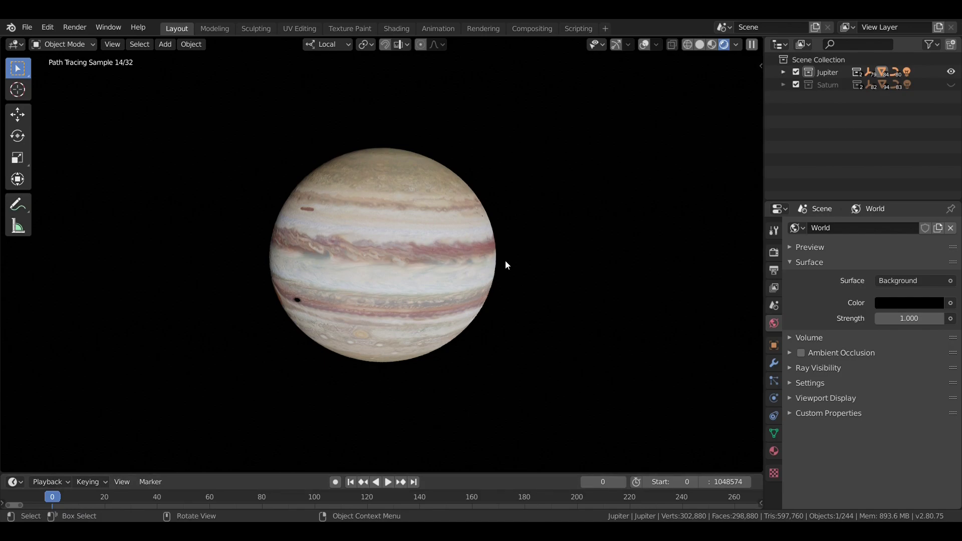
{"action": "middle_click_drag", "start_coordinate": [496, 188], "coordinate": [504, 180]}
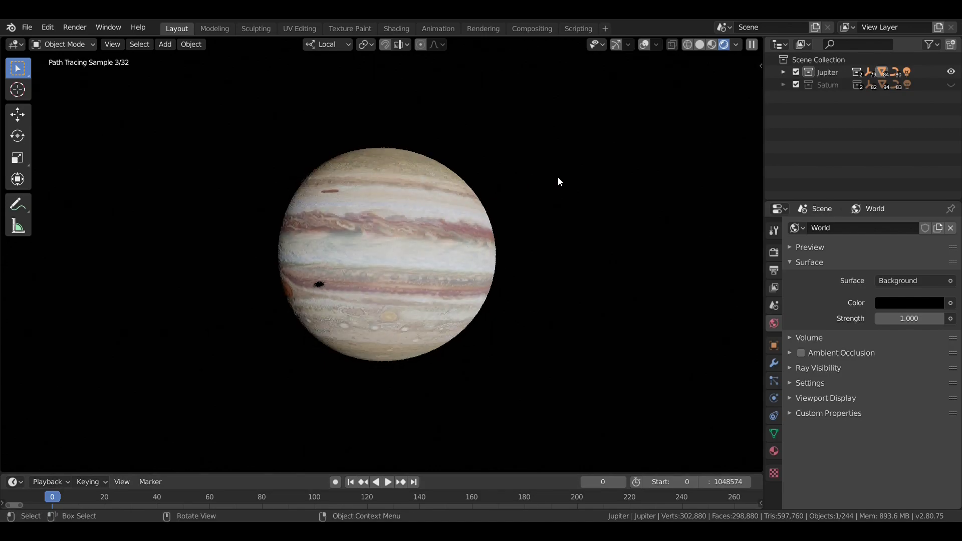
{"action": "scroll", "coordinate": [558, 177], "scroll_direction": "up", "scroll_amount": 3}
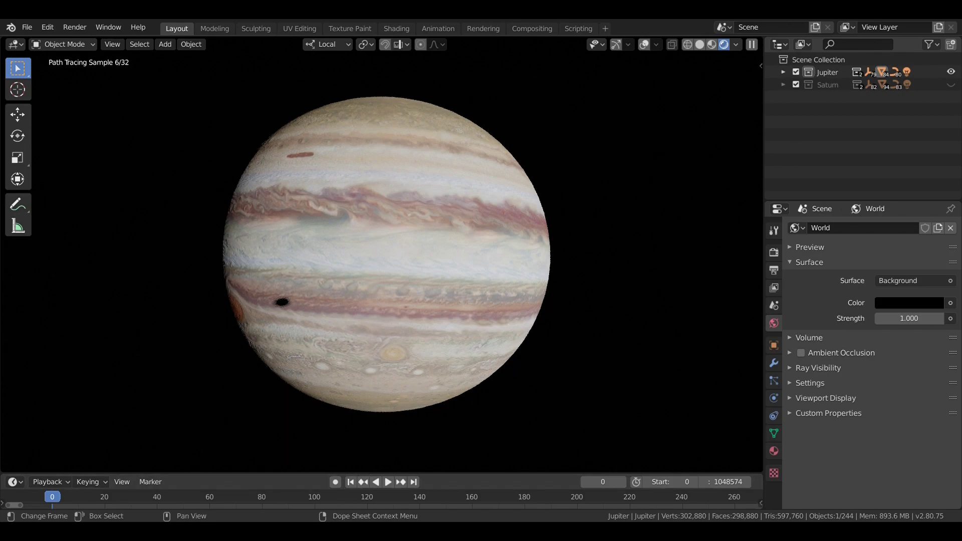
{"action": "scroll", "coordinate": [520, 178], "scroll_direction": "down", "scroll_amount": 3}
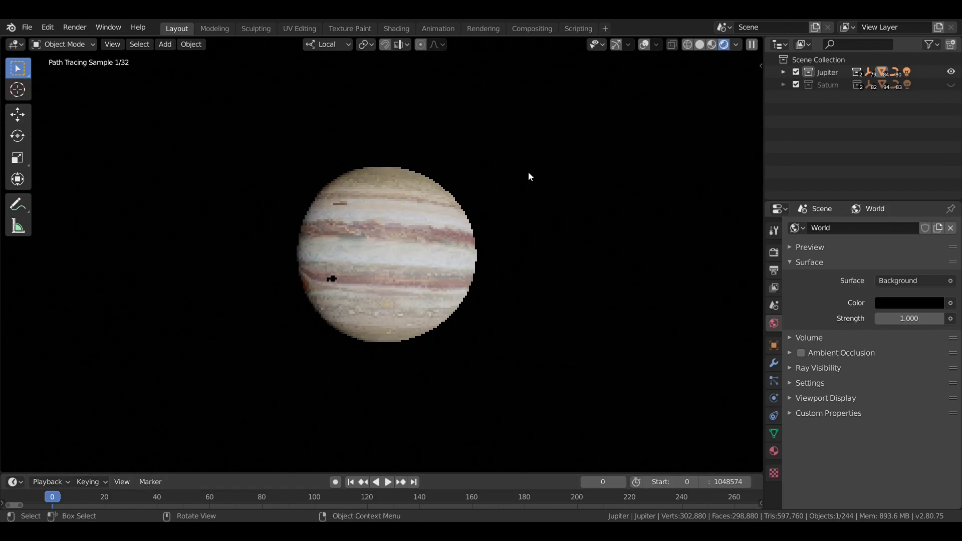
{"action": "middle_click_drag", "start_coordinate": [528, 172], "coordinate": [508, 191]}
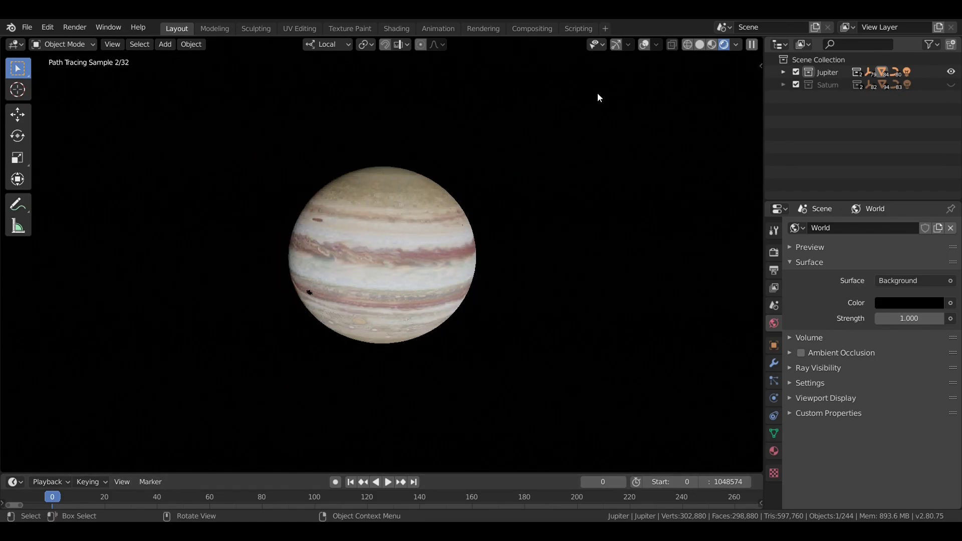
- Return to Solid shading with overlays and gizmos turned back on
{"action": "left_click", "coordinate": [701, 45]}
{"action": "left_click", "coordinate": [661, 45]}
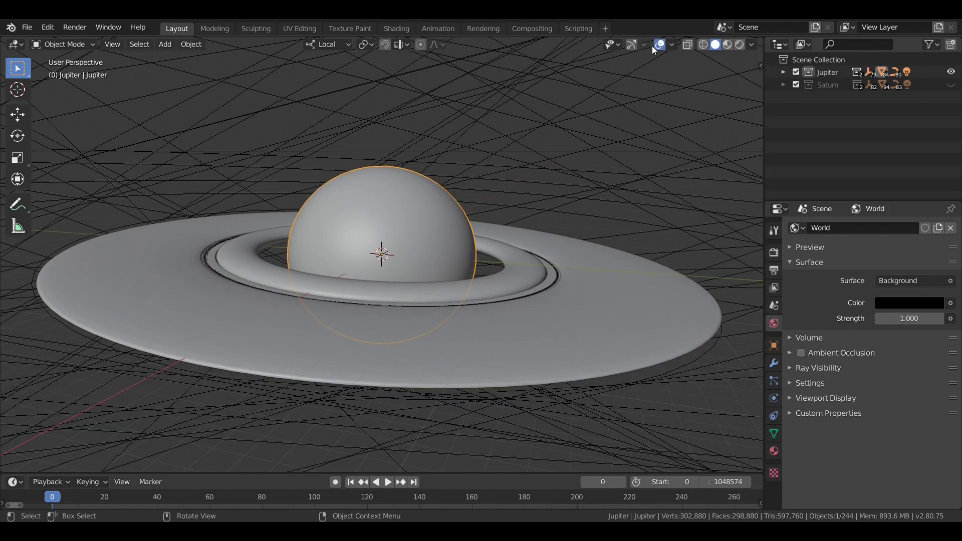
{"action": "left_click", "coordinate": [631, 45]}
{"action": "middle_click_drag", "start_coordinate": [537, 113], "coordinate": [552, 117]}
- Expand Jupiter in the Outliner and select the Halo, Main, Amalthea Gossamer and Thebe Gossamer rings
{"action": "left_click", "coordinate": [782, 73]}
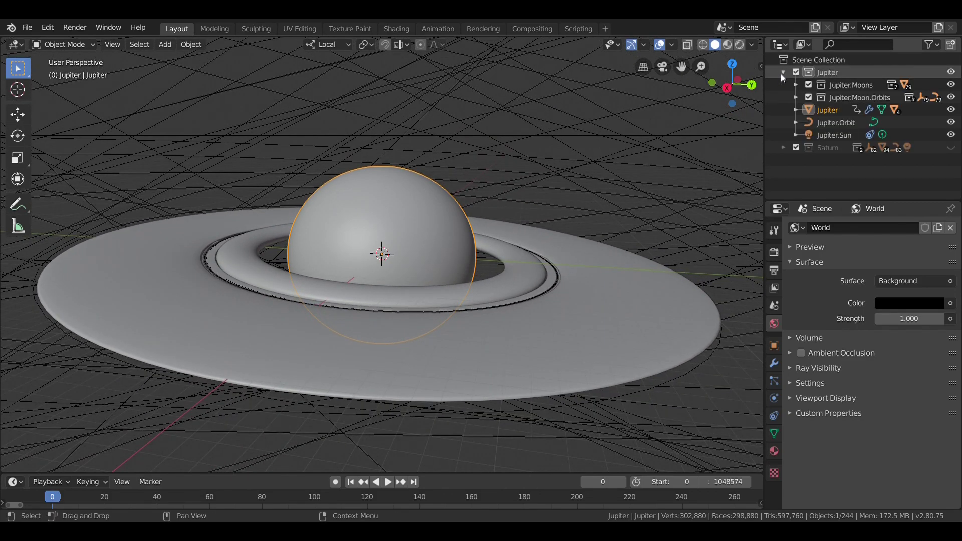
{"action": "left_click", "coordinate": [795, 109]}
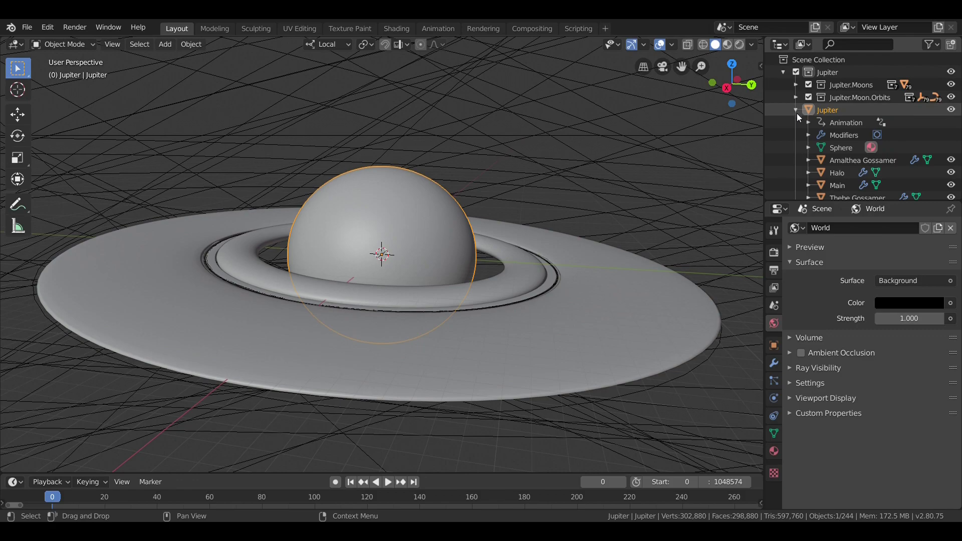
{"action": "scroll", "coordinate": [804, 123], "scroll_direction": "down", "scroll_amount": 1}
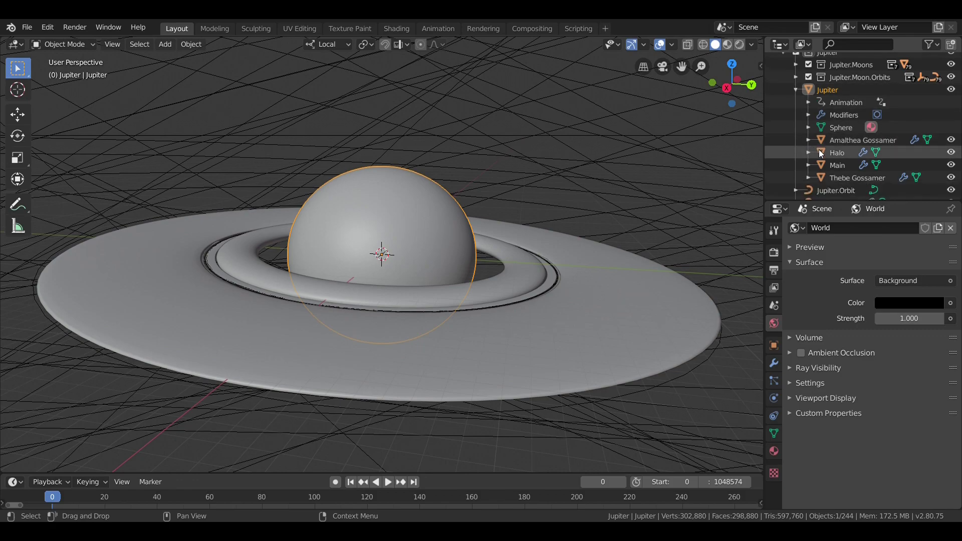
{"action": "left_click", "coordinate": [826, 151]}
{"action": "middle_click_drag", "start_coordinate": [531, 131], "coordinate": [524, 216]}
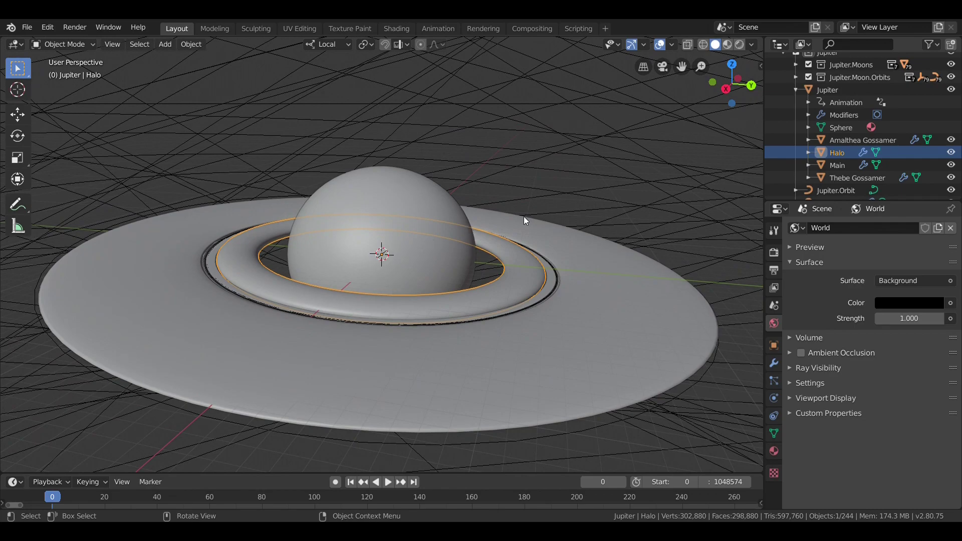
{"action": "left_click", "coordinate": [834, 165]}
{"action": "middle_click_drag", "start_coordinate": [613, 177], "coordinate": [611, 168]}
{"action": "scroll", "coordinate": [616, 165], "scroll_direction": "down", "scroll_amount": 3}
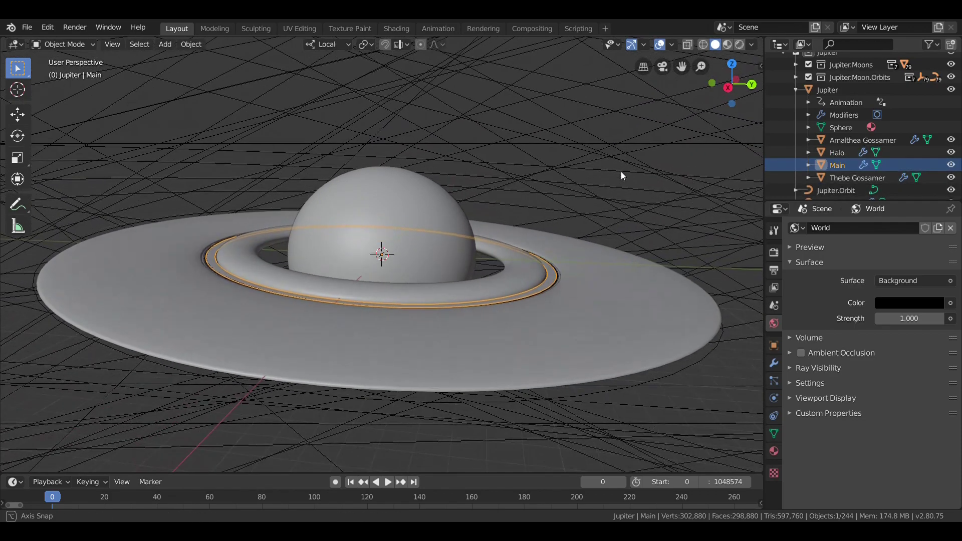
{"action": "left_click", "coordinate": [832, 142]}
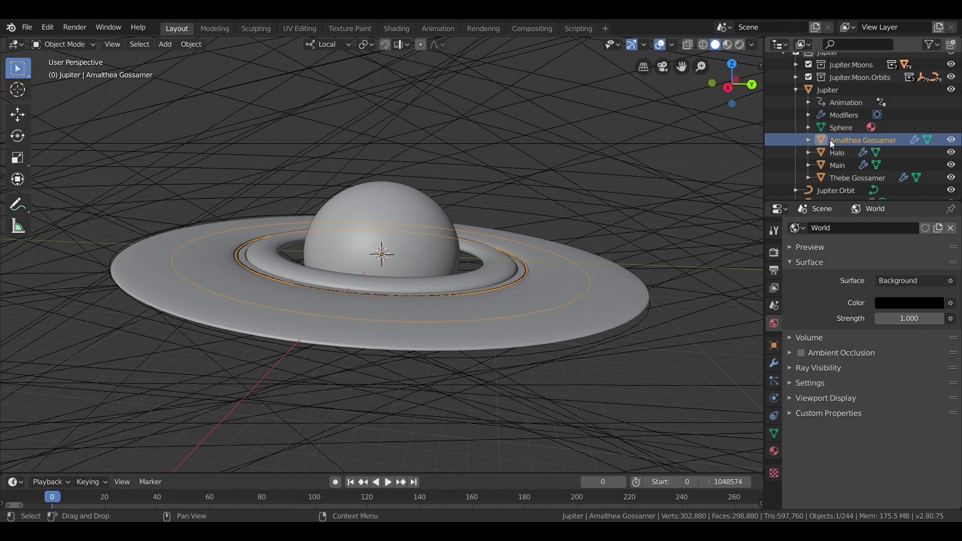
{"action": "left_click", "coordinate": [840, 178]}
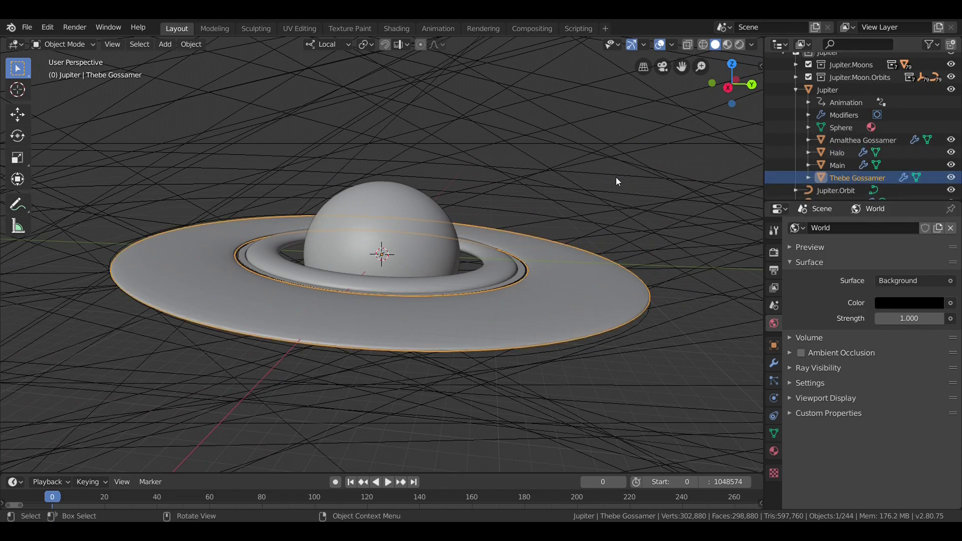
{"action": "middle_click_drag", "start_coordinate": [615, 176], "coordinate": [646, 164]}
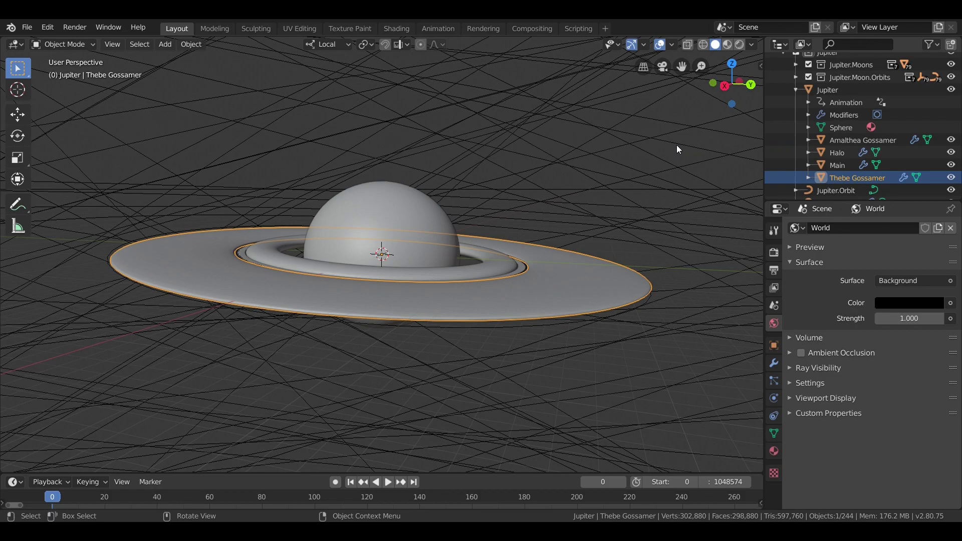
- Switch to Rendered shading and tilt the view to look down on Jupiter's rings and orbits
{"action": "left_click", "coordinate": [738, 46]}
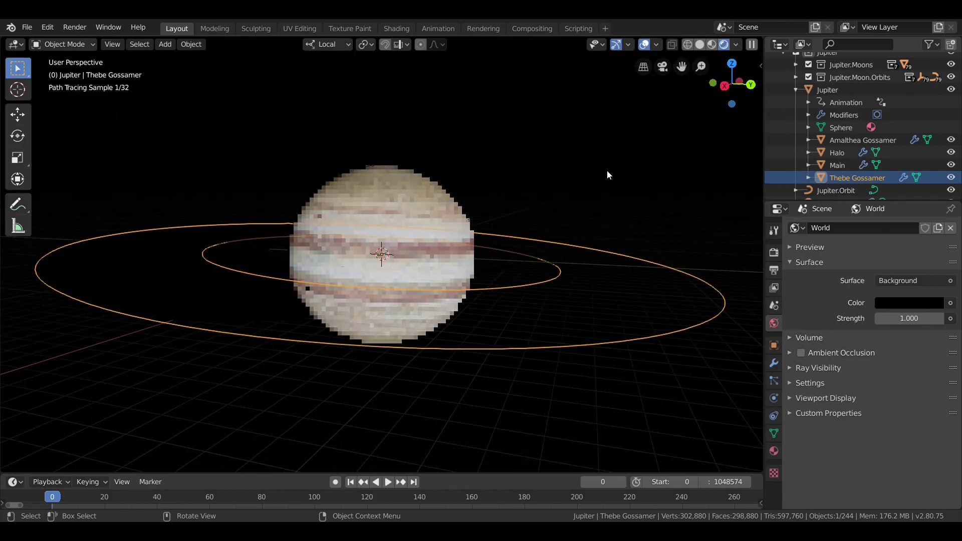
{"action": "middle_click_drag", "start_coordinate": [606, 171], "coordinate": [648, 64]}
{"action": "middle_click_drag", "start_coordinate": [529, 185], "coordinate": [529, 161]}
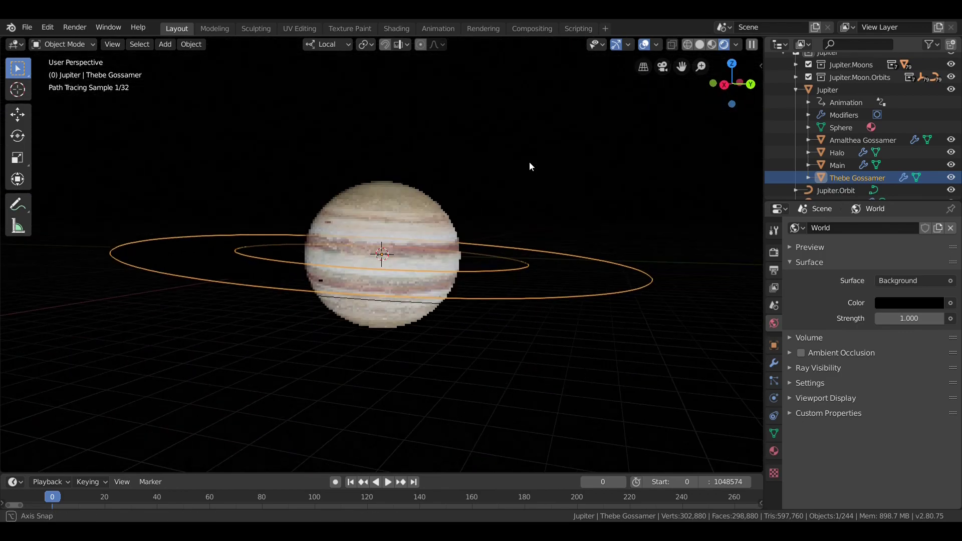
{"action": "scroll", "coordinate": [567, 172], "scroll_direction": "down", "scroll_amount": 2}
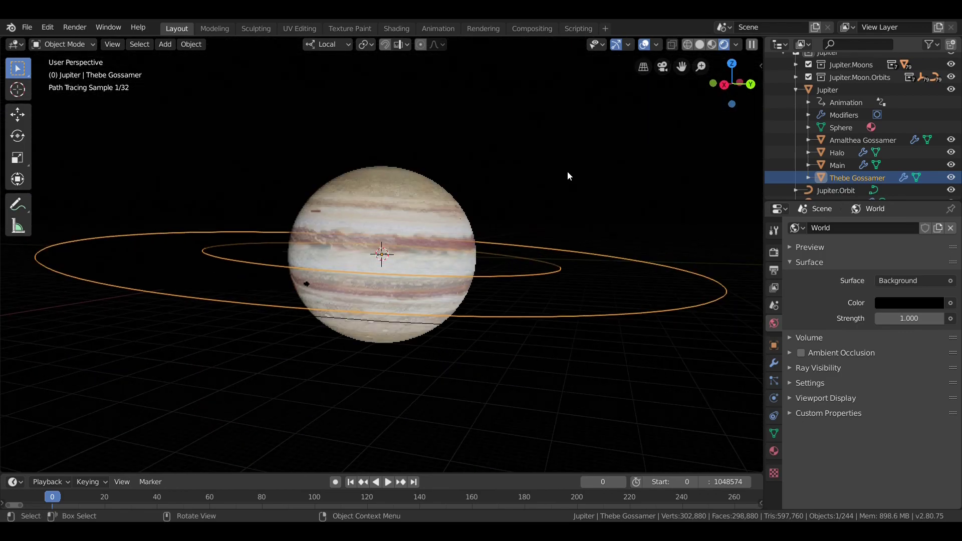
{"action": "middle_click_drag", "start_coordinate": [568, 172], "coordinate": [566, 191]}
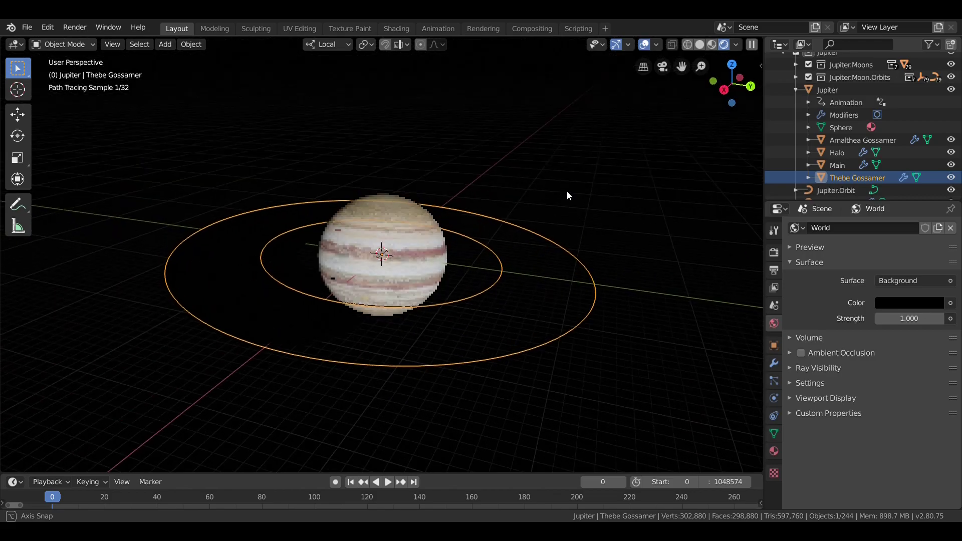
- Inspect Thebe Gossamer's material, expanding and collapsing its Volume settings
{"action": "left_click", "coordinate": [774, 451]}
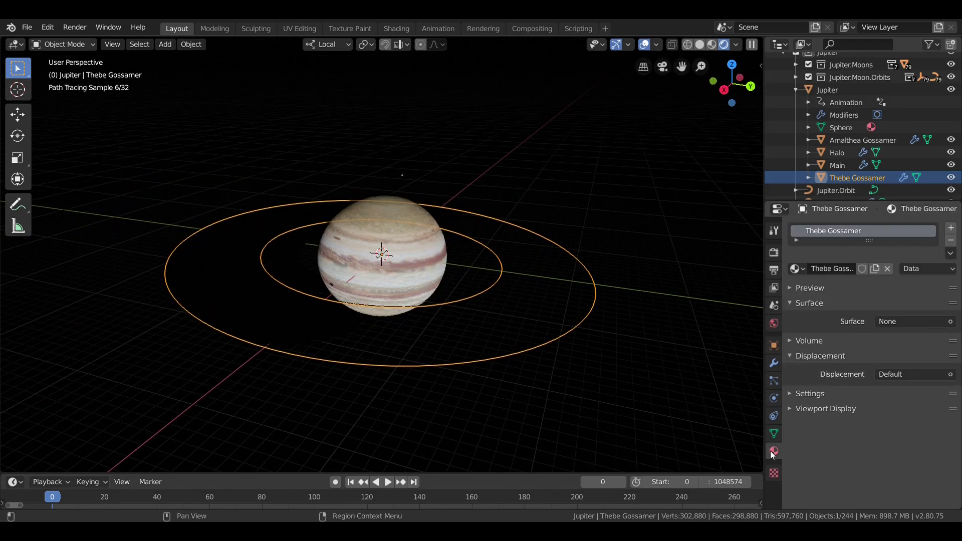
{"action": "left_click", "coordinate": [797, 341]}
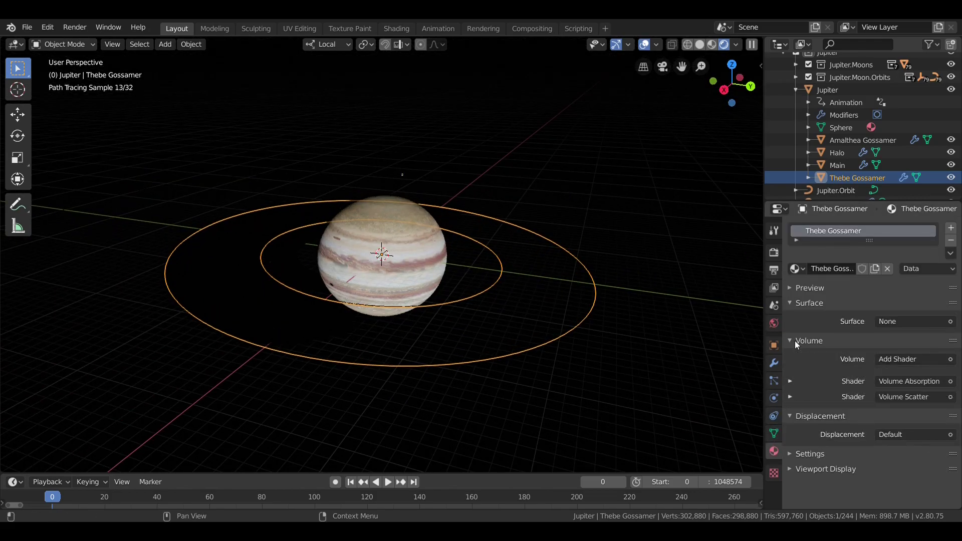
{"action": "left_click", "coordinate": [794, 340]}
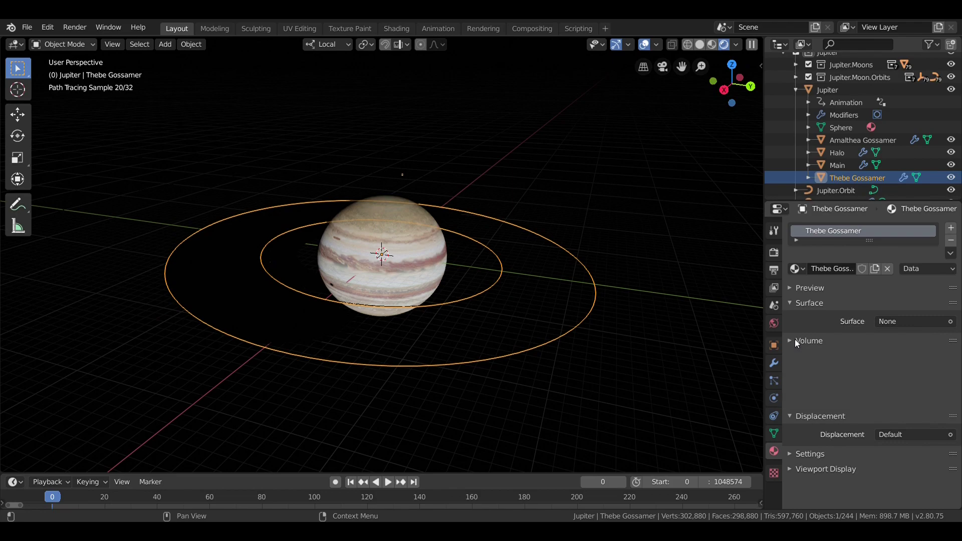
- Orbit and zoom toward the rings' plane, then collapse Jupiter's children in the Outliner
{"action": "mouse_move", "coordinate": [498, 257]}
{"action": "middle_mouse_down"}
{"action": "mouse_move", "coordinate": [501, 229]}
{"action": "mouse_move", "coordinate": [498, 257]}
{"action": "middle_mouse_up"}
{"action": "scroll", "coordinate": [545, 237], "scroll_direction": "up", "scroll_amount": 6}
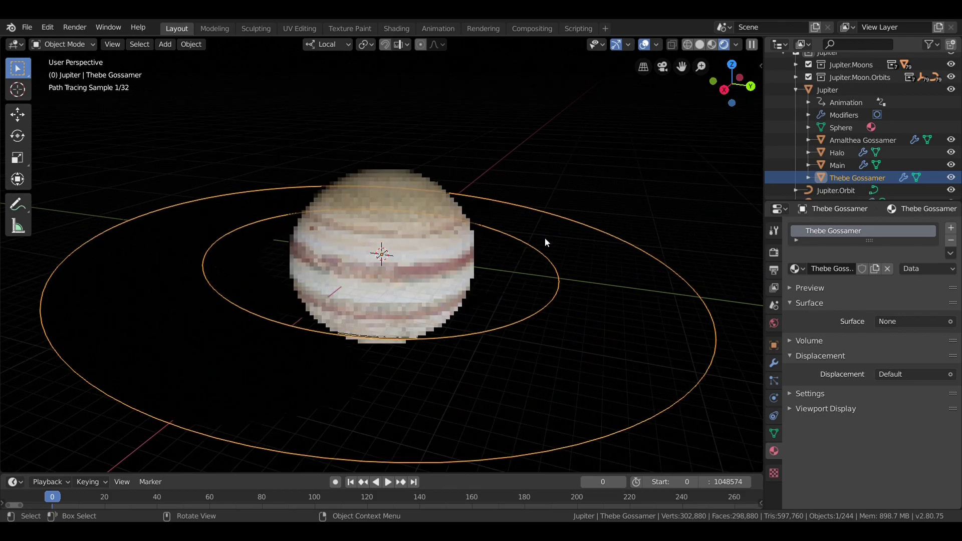
{"action": "scroll", "coordinate": [545, 237], "scroll_direction": "down", "scroll_amount": 8}
{"action": "mouse_move", "coordinate": [545, 238]}
{"action": "middle_mouse_down"}
{"action": "mouse_move", "coordinate": [542, 218]}
{"action": "mouse_move", "coordinate": [543, 231]}
{"action": "middle_mouse_up"}
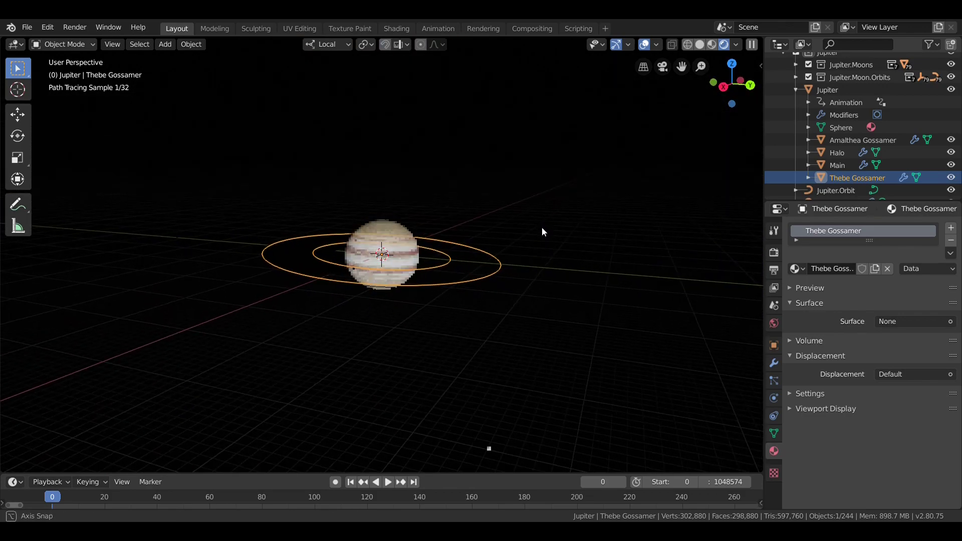
{"action": "scroll", "coordinate": [542, 231], "scroll_direction": "up", "scroll_amount": 4}
{"action": "scroll", "coordinate": [542, 231], "scroll_direction": "up", "scroll_amount": 1}
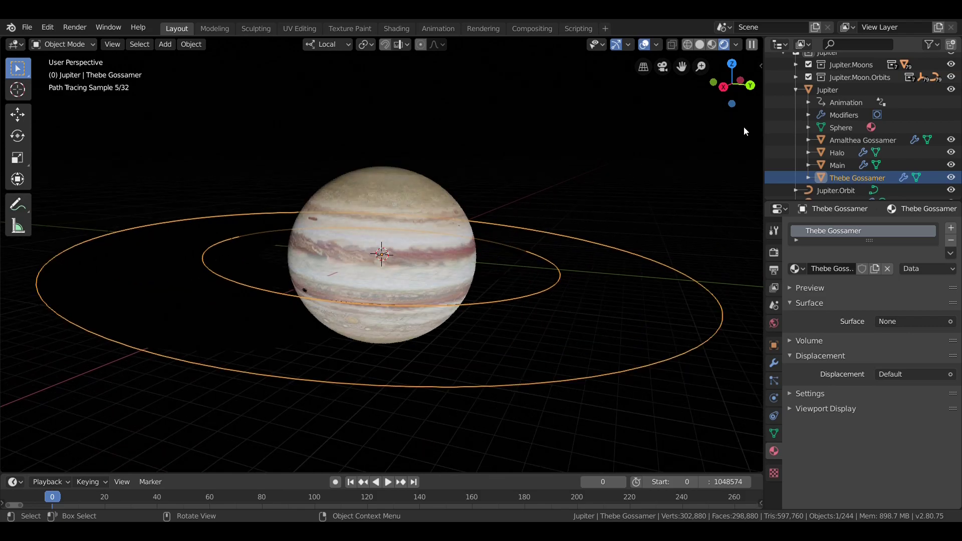
{"action": "scroll", "coordinate": [781, 116], "scroll_direction": "up", "scroll_amount": 2}
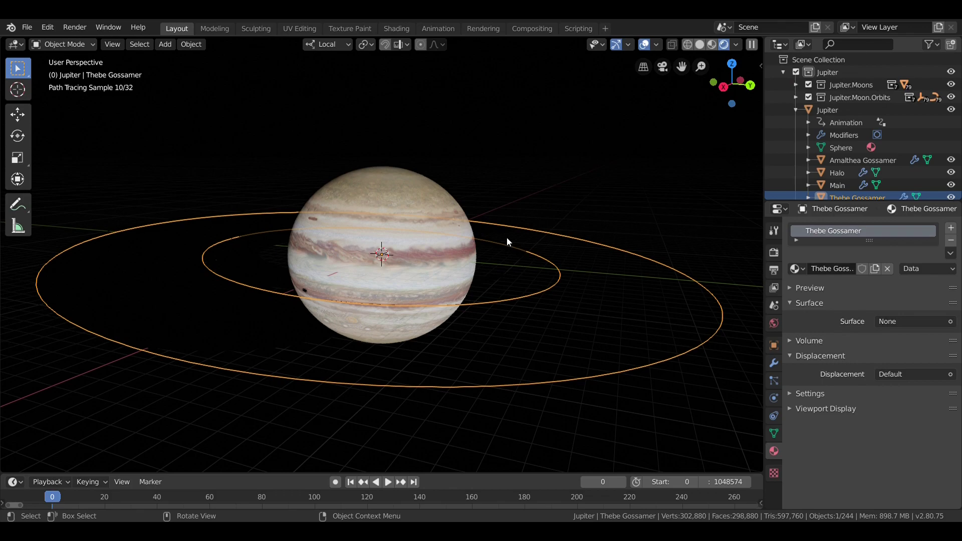
{"action": "middle_click_drag", "start_coordinate": [418, 271], "coordinate": [471, 250]}
{"action": "scroll", "coordinate": [482, 241], "scroll_direction": "down", "scroll_amount": 1}
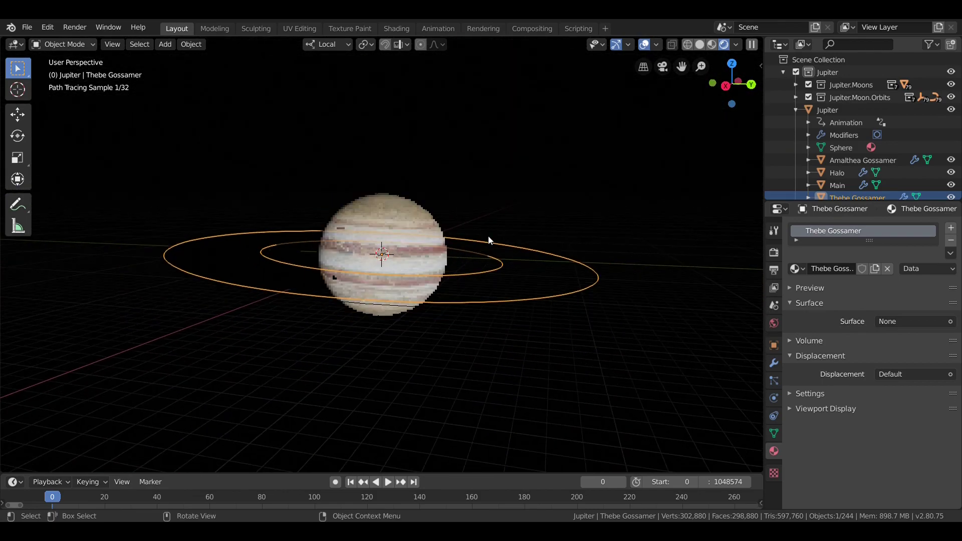
{"action": "left_click", "coordinate": [796, 110]}
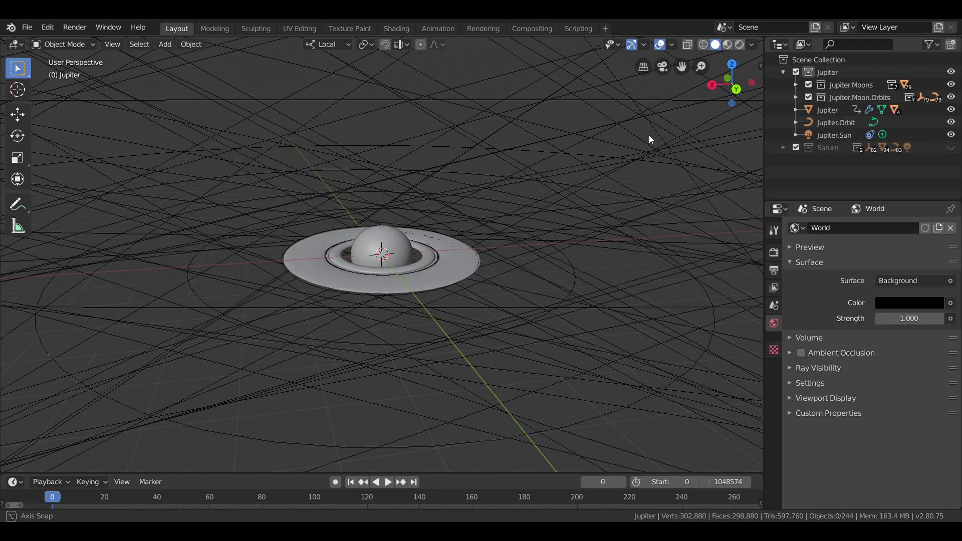
- Browse the Jupiter.Moons collection in the Outliner, then collapse it
{"action": "scroll", "coordinate": [649, 140], "scroll_direction": "up", "scroll_amount": 3}
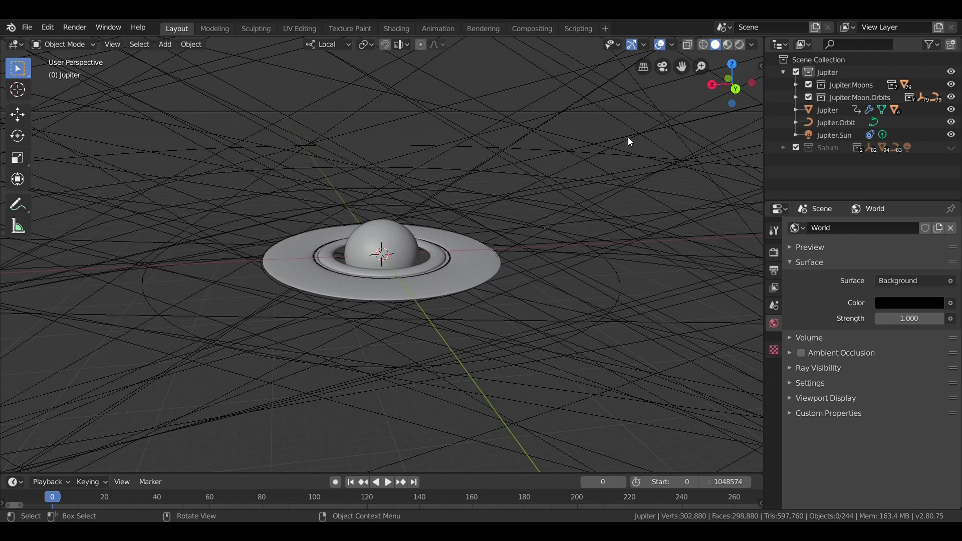
{"action": "scroll", "coordinate": [622, 141], "scroll_direction": "down", "scroll_amount": 10}
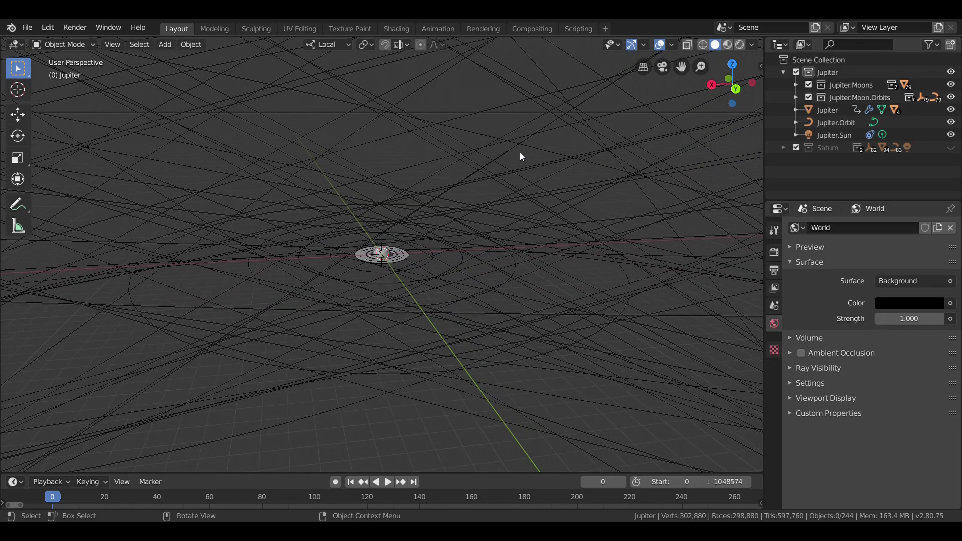
{"action": "middle_click_drag", "start_coordinate": [520, 154], "coordinate": [516, 167]}
{"action": "scroll", "coordinate": [519, 171], "scroll_direction": "down", "scroll_amount": 2}
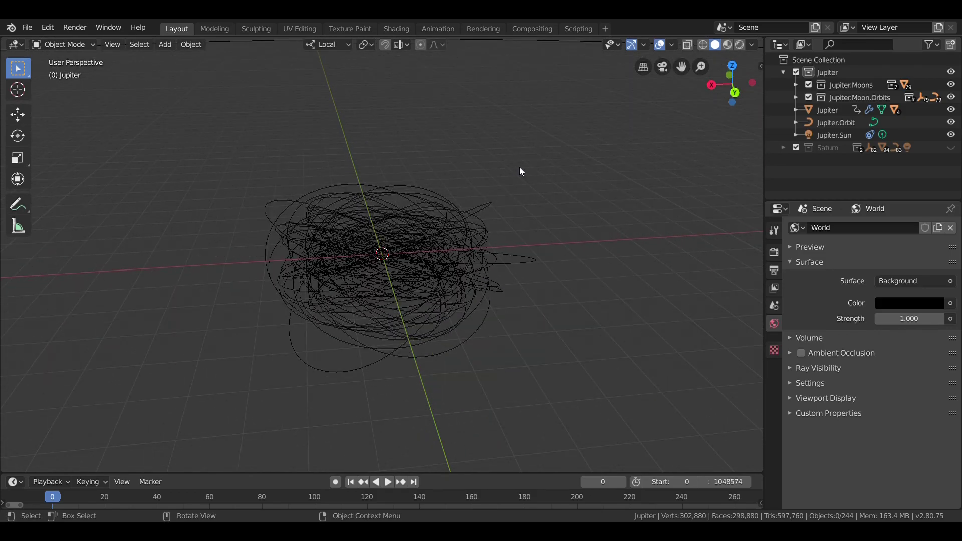
{"action": "scroll", "coordinate": [519, 169], "scroll_direction": "up", "scroll_amount": 10}
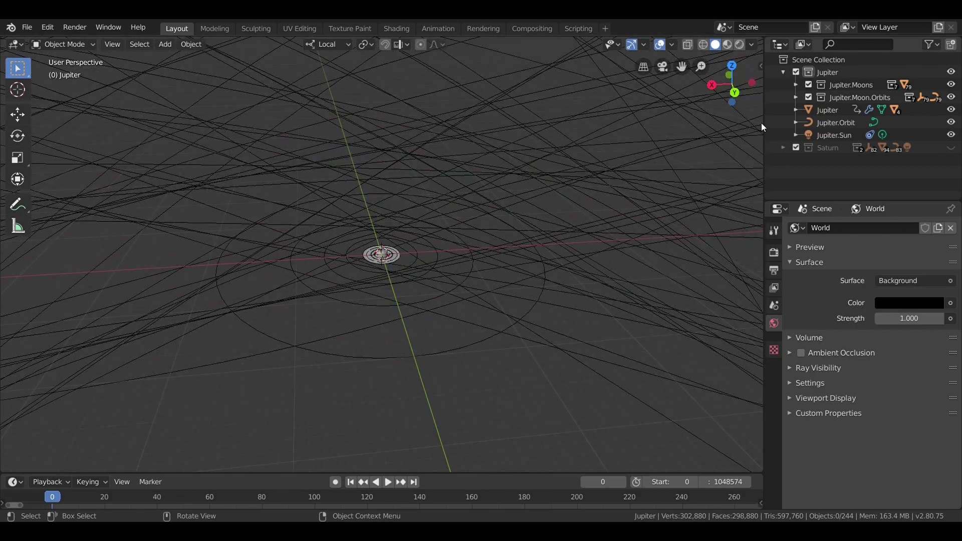
{"action": "left_click", "coordinate": [795, 86]}
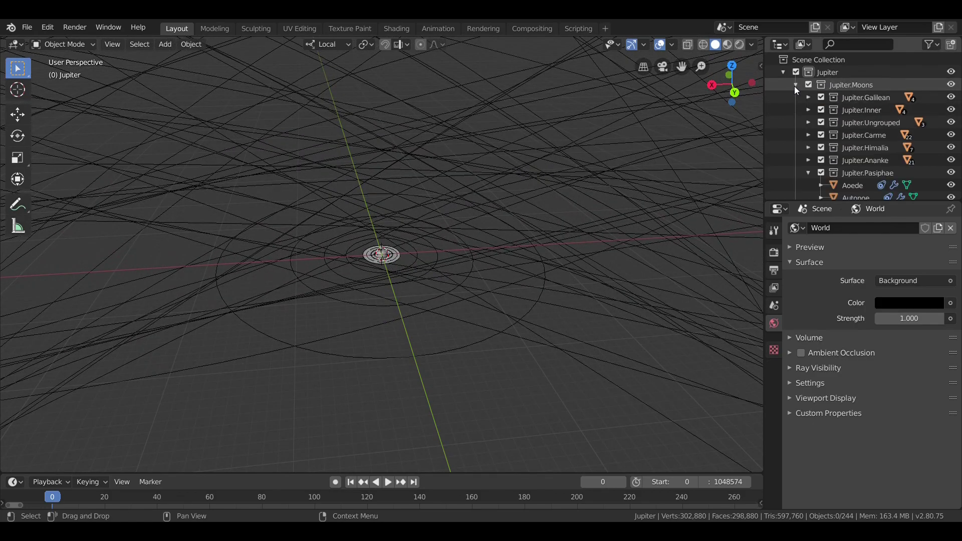
{"action": "left_click", "coordinate": [808, 173]}
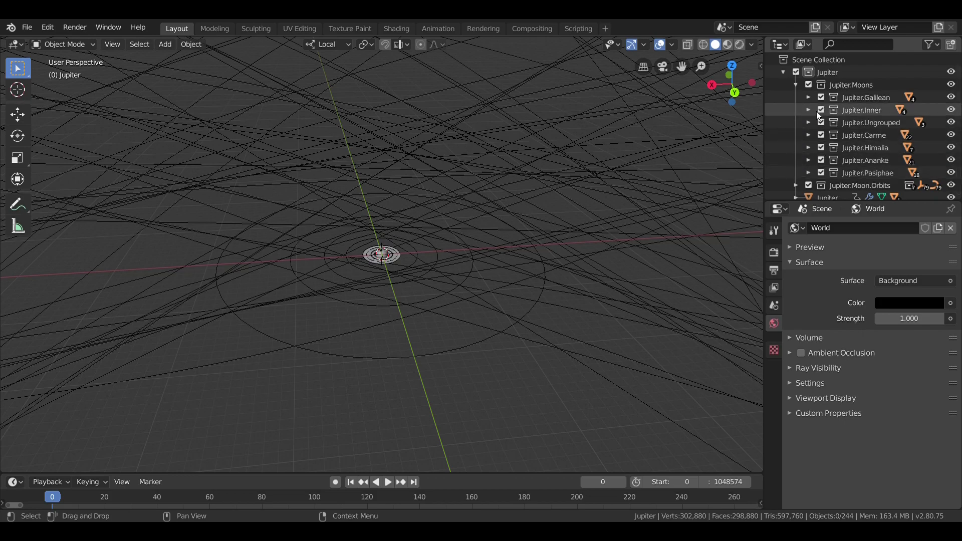
{"action": "left_click", "coordinate": [795, 85]}
- Hide every Jupiter.Moon.Orbits collection except Jupiter.Galilean.Orbits, then inspect the four remaining circles
{"action": "left_click", "coordinate": [795, 98]}
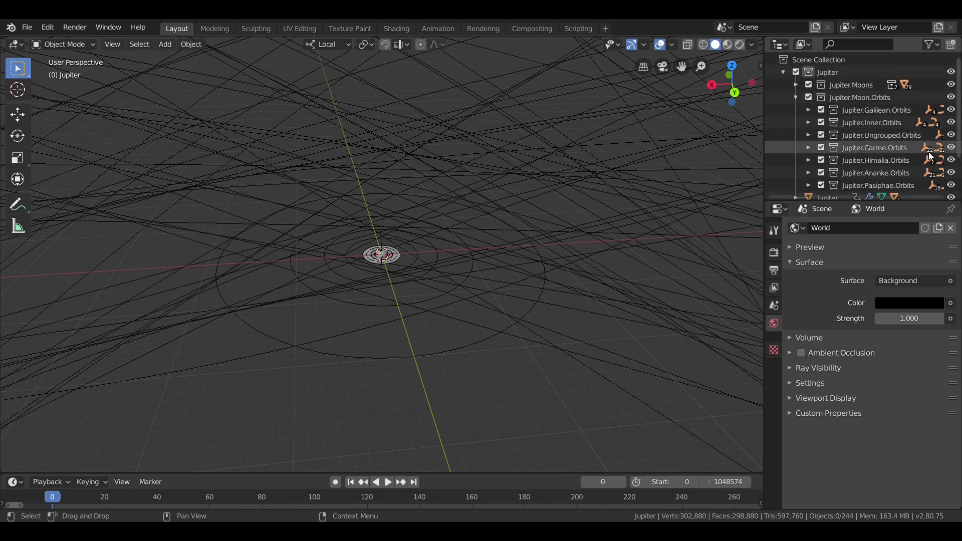
{"action": "left_click_drag", "start_coordinate": [953, 127], "coordinate": [952, 187]}
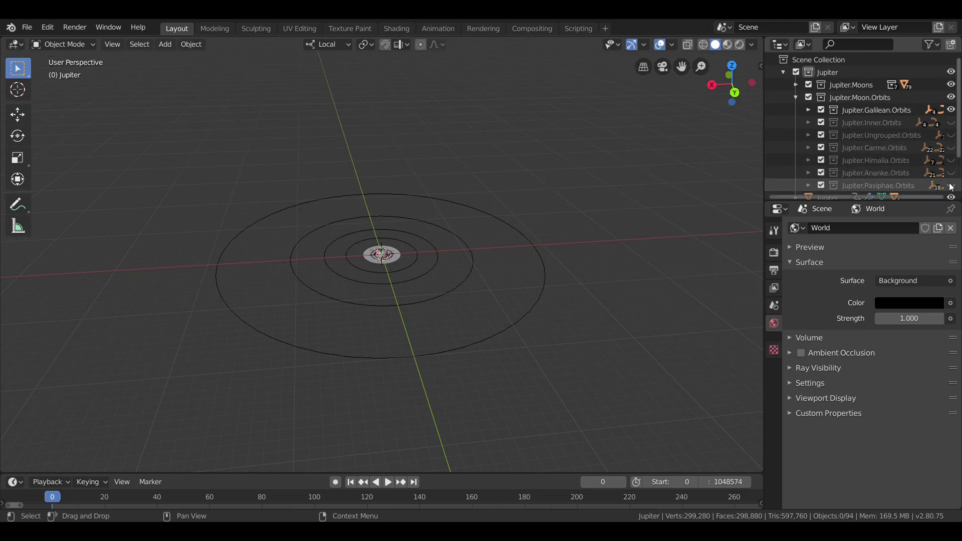
{"action": "scroll", "coordinate": [530, 198], "scroll_direction": "up", "scroll_amount": 10}
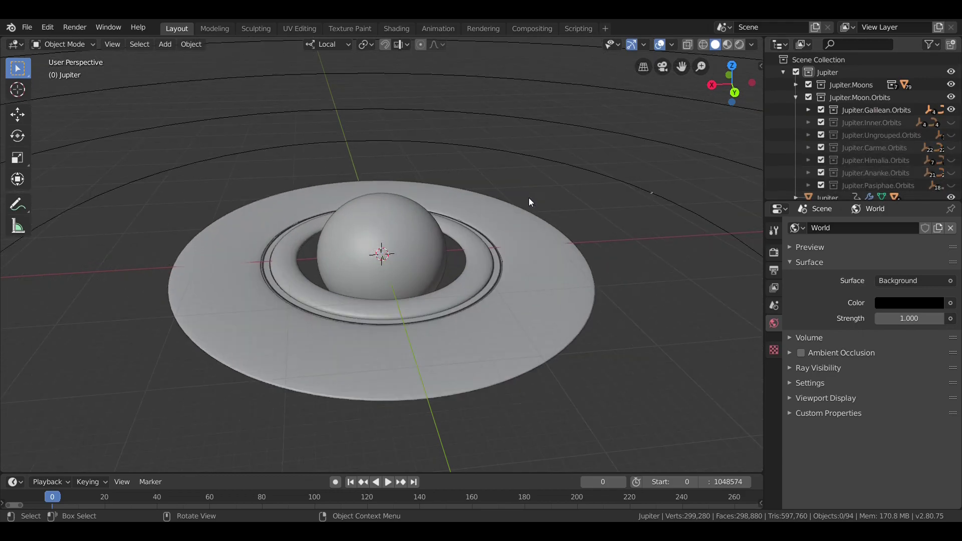
{"action": "mouse_move", "coordinate": [529, 199]}
{"action": "middle_mouse_down"}
{"action": "mouse_move", "coordinate": [521, 165]}
{"action": "mouse_move", "coordinate": [525, 183]}
{"action": "middle_mouse_up"}
{"action": "scroll", "coordinate": [525, 183], "scroll_direction": "down", "scroll_amount": 7}
{"action": "scroll", "coordinate": [527, 186], "scroll_direction": "down", "scroll_amount": 2}
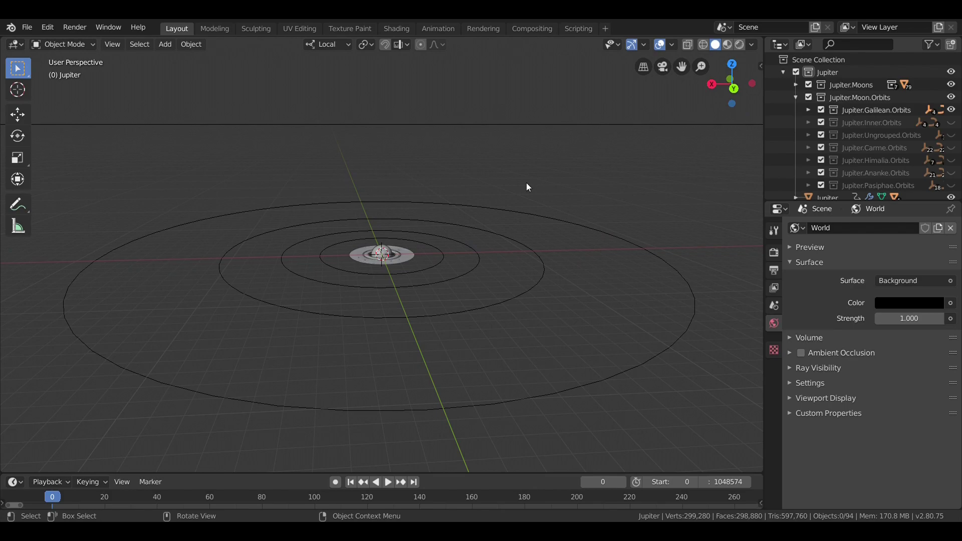
{"action": "scroll", "coordinate": [526, 187], "scroll_direction": "down", "scroll_amount": 3}
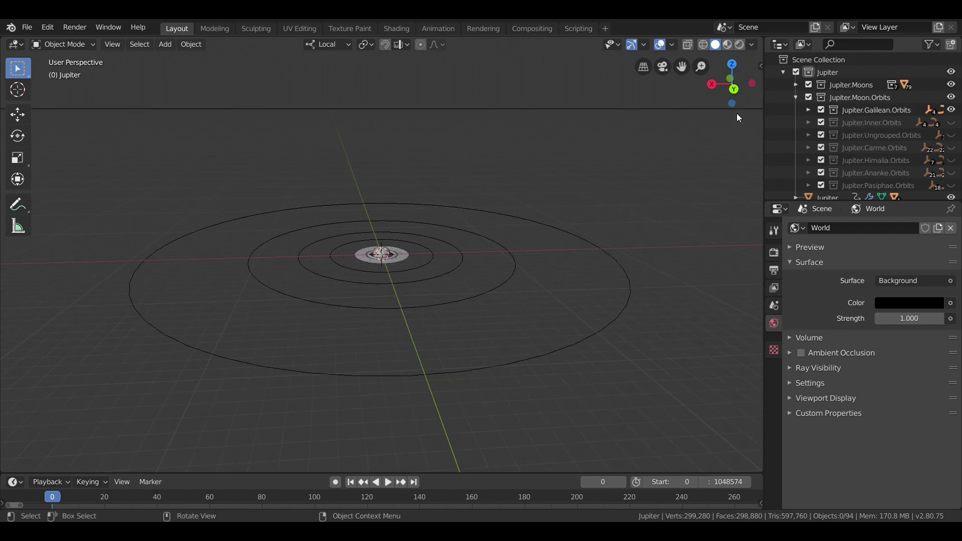
- Select all objects in the Jupiter.Galilean collection via its context menu
{"action": "left_click", "coordinate": [794, 87]}
{"action": "scroll", "coordinate": [794, 104], "scroll_direction": "down", "scroll_amount": 3}
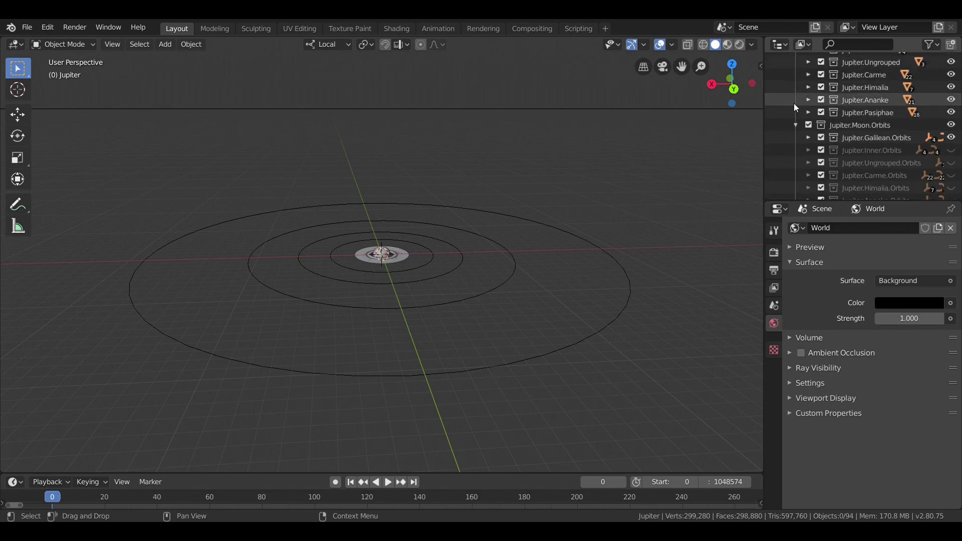
{"action": "scroll", "coordinate": [794, 103], "scroll_direction": "up", "scroll_amount": 3}
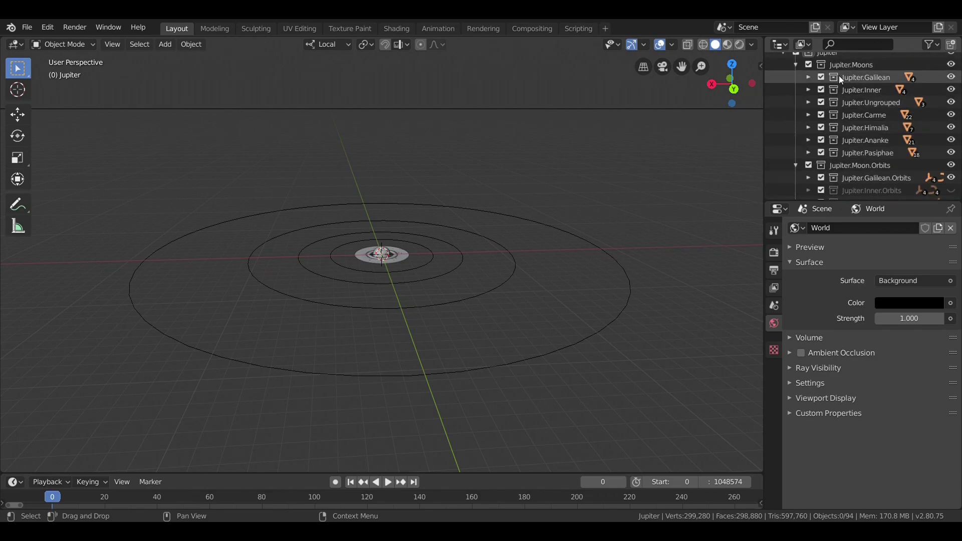
{"action": "right_click", "coordinate": [839, 75]}
{"action": "left_click", "coordinate": [801, 176]}
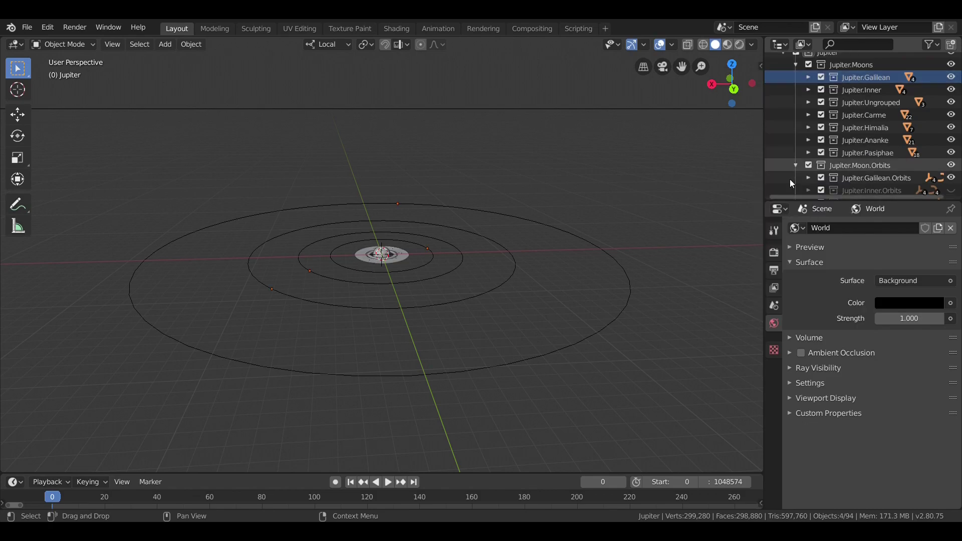
- Orbit and zoom to a flatter angle over the four Galilean orbits and moon markers
{"action": "middle_click_drag", "start_coordinate": [616, 190], "coordinate": [645, 221]}
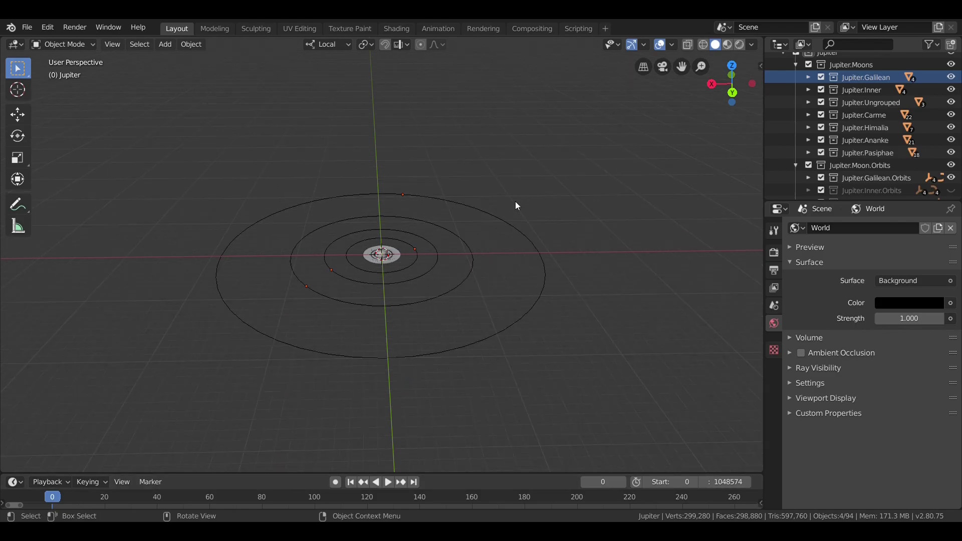
{"action": "scroll", "coordinate": [516, 205], "scroll_direction": "up", "scroll_amount": 4}
{"action": "scroll", "coordinate": [515, 203], "scroll_direction": "up", "scroll_amount": 2}
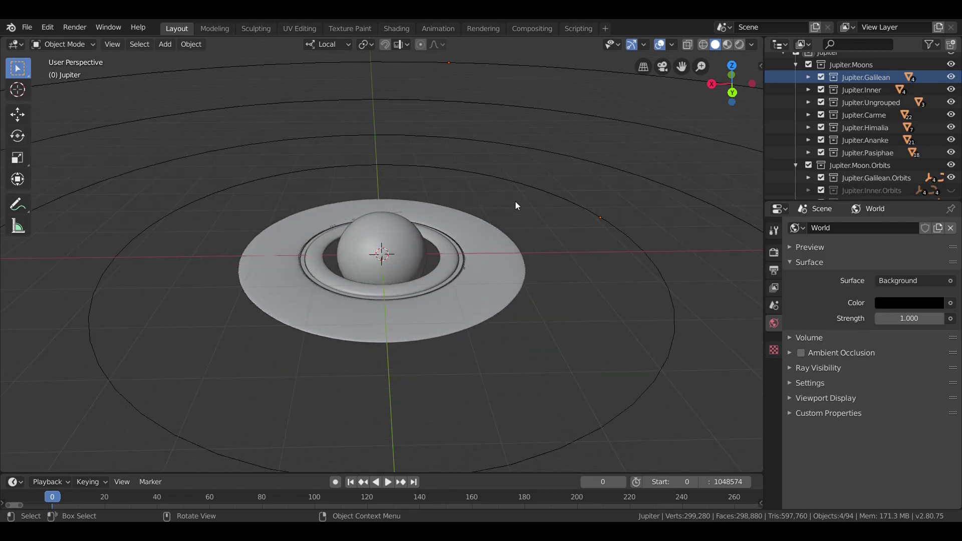
{"action": "scroll", "coordinate": [515, 202], "scroll_direction": "down", "scroll_amount": 8}
{"action": "middle_click_drag", "start_coordinate": [517, 206], "coordinate": [526, 181]}
{"action": "scroll", "coordinate": [513, 185], "scroll_direction": "up", "scroll_amount": 3}
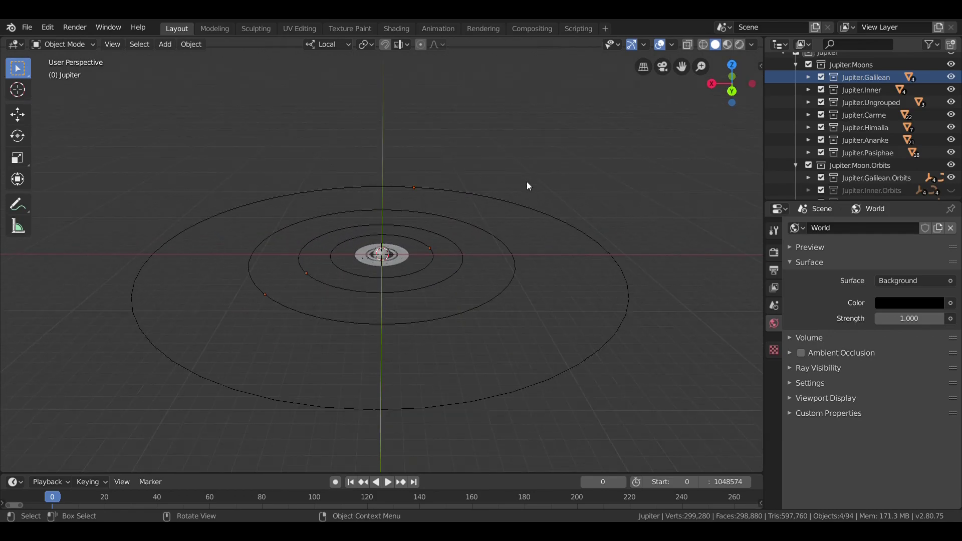
{"action": "scroll", "coordinate": [528, 185], "scroll_direction": "down", "scroll_amount": 1}
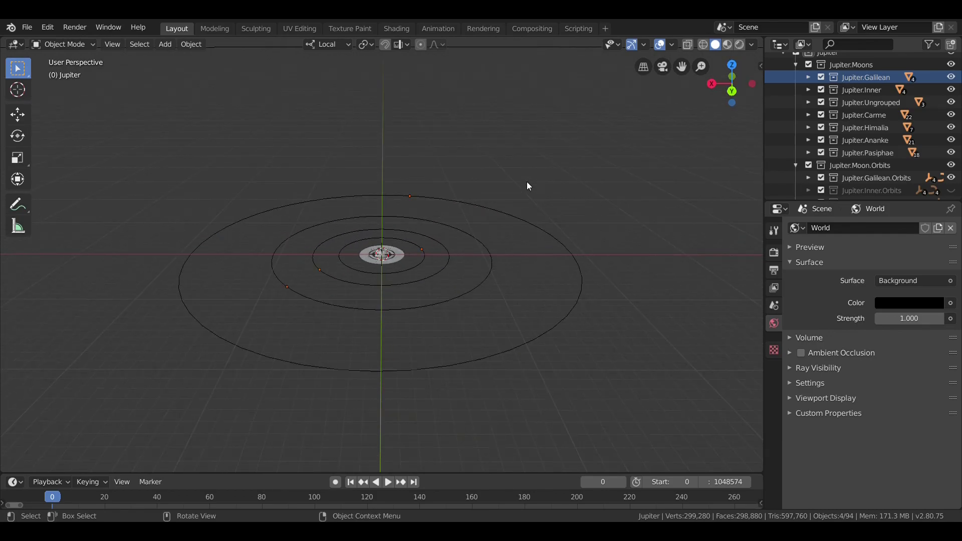
{"action": "middle_click_drag", "start_coordinate": [527, 183], "coordinate": [501, 211]}
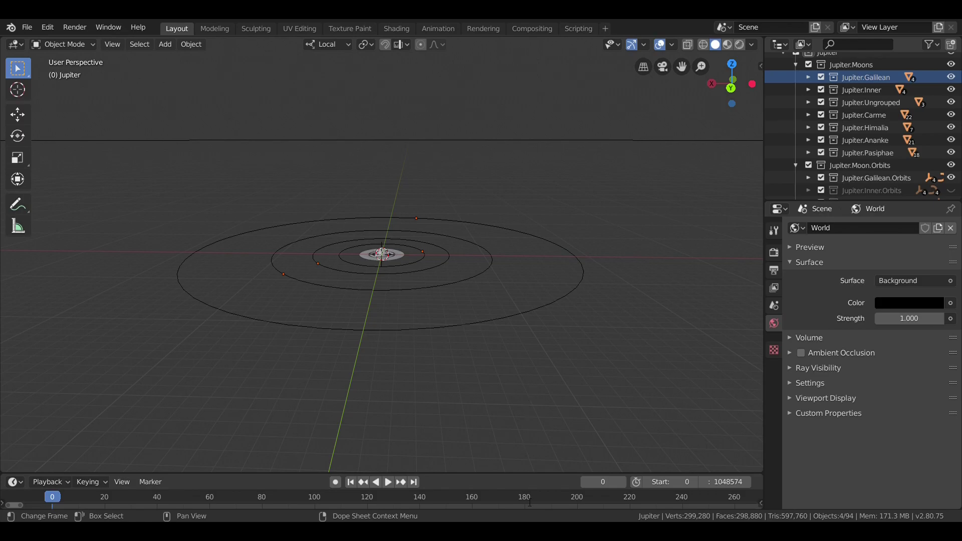
{"action": "mouse_move", "coordinate": [480, 216]}
{"action": "middle_mouse_down"}
{"action": "mouse_move", "coordinate": [480, 233]}
{"action": "mouse_move", "coordinate": [480, 224]}
{"action": "middle_mouse_up"}
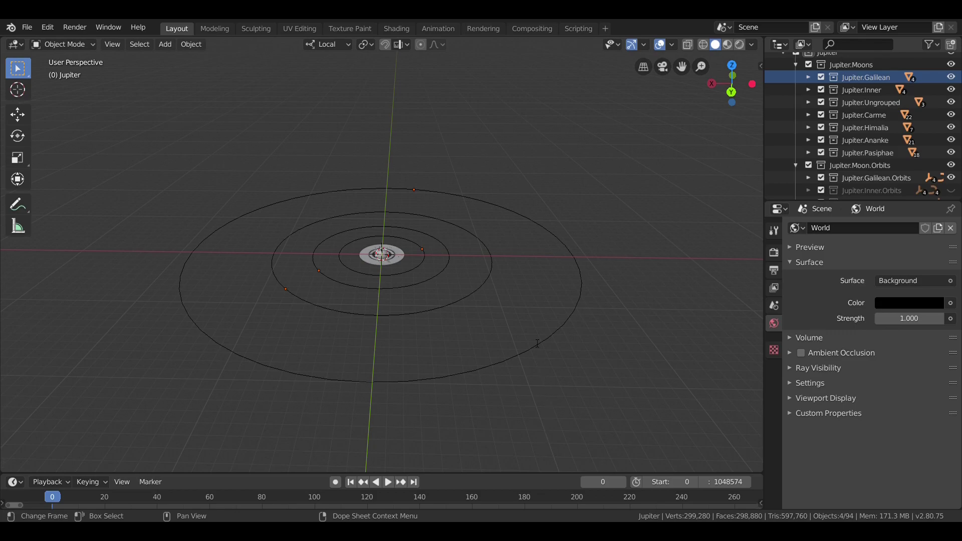
{"action": "scroll", "coordinate": [439, 214], "scroll_direction": "up", "scroll_amount": 5}
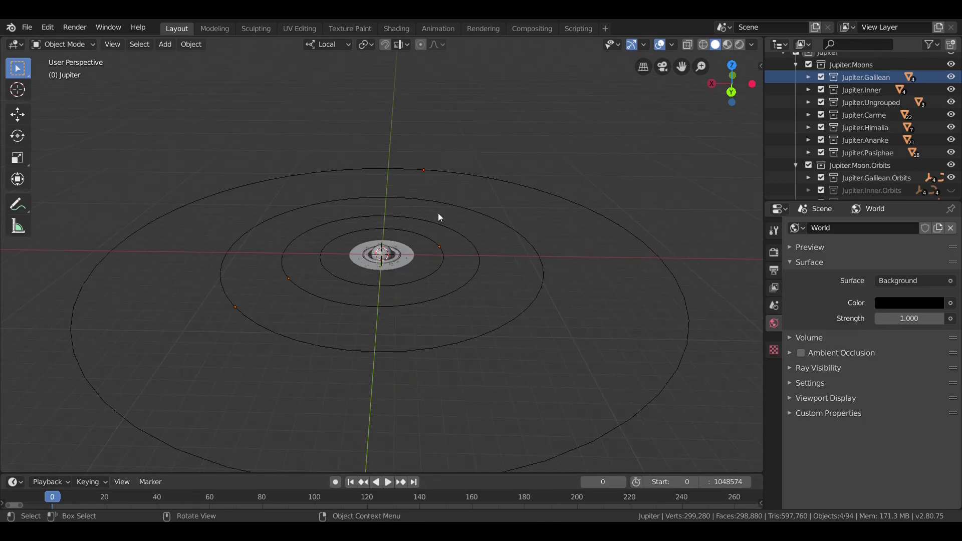
{"action": "scroll", "coordinate": [438, 215], "scroll_direction": "down", "scroll_amount": 2}
{"action": "scroll", "coordinate": [438, 215], "scroll_direction": "down", "scroll_amount": 3}
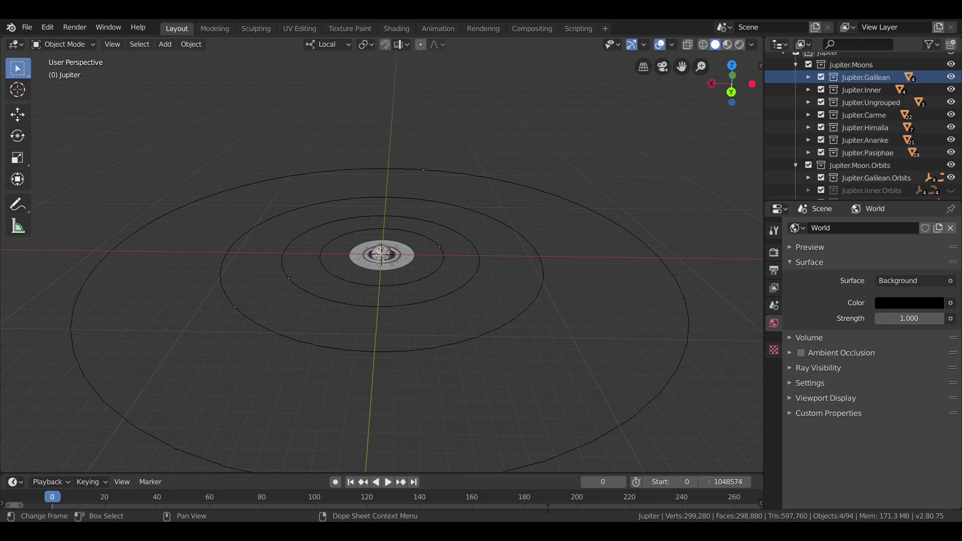
{"action": "scroll", "coordinate": [461, 332], "scroll_direction": "down", "scroll_amount": 3}
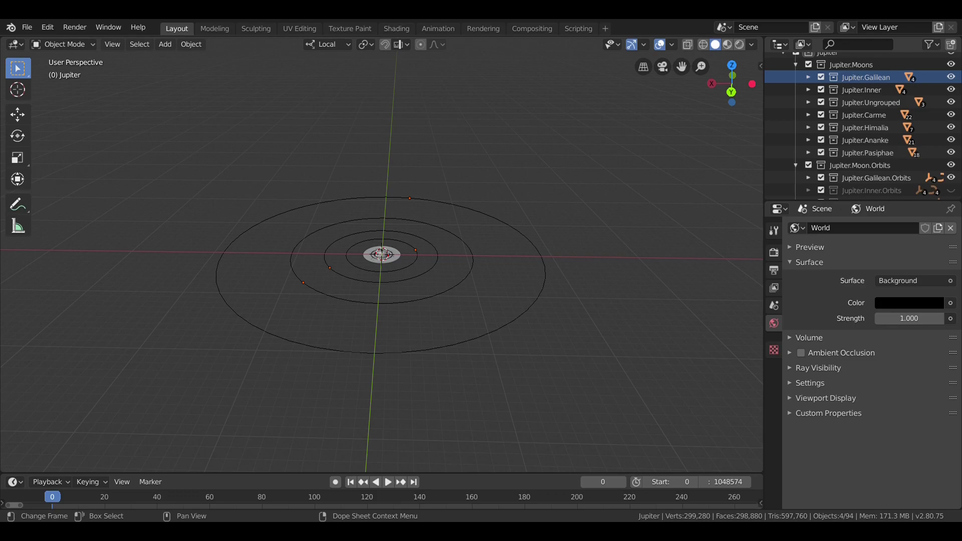
{"action": "scroll", "coordinate": [453, 242], "scroll_direction": "up", "scroll_amount": 4}
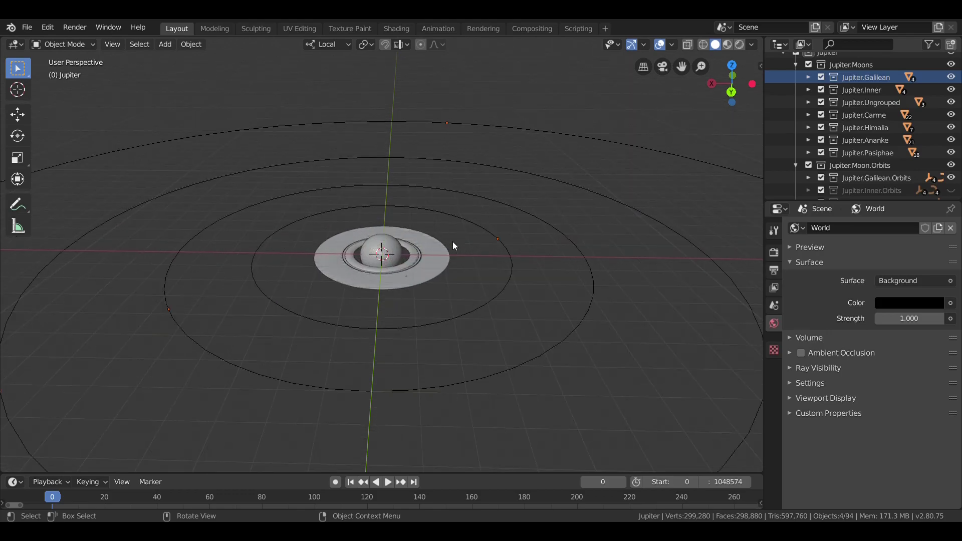
{"action": "middle_click_drag", "start_coordinate": [452, 242], "coordinate": [475, 243]}
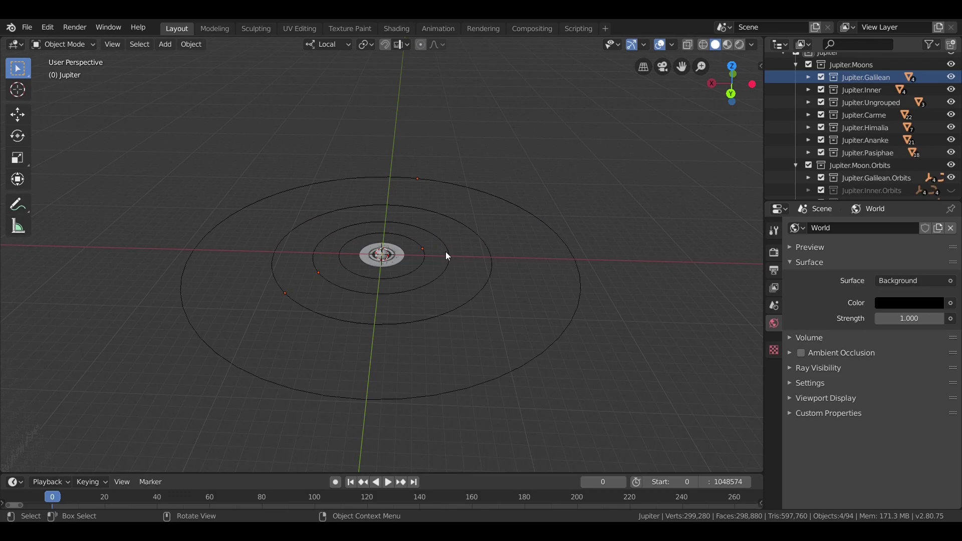
{"action": "scroll", "coordinate": [448, 256], "scroll_direction": "down", "scroll_amount": 2}
{"action": "scroll", "coordinate": [448, 256], "scroll_direction": "up", "scroll_amount": 1}
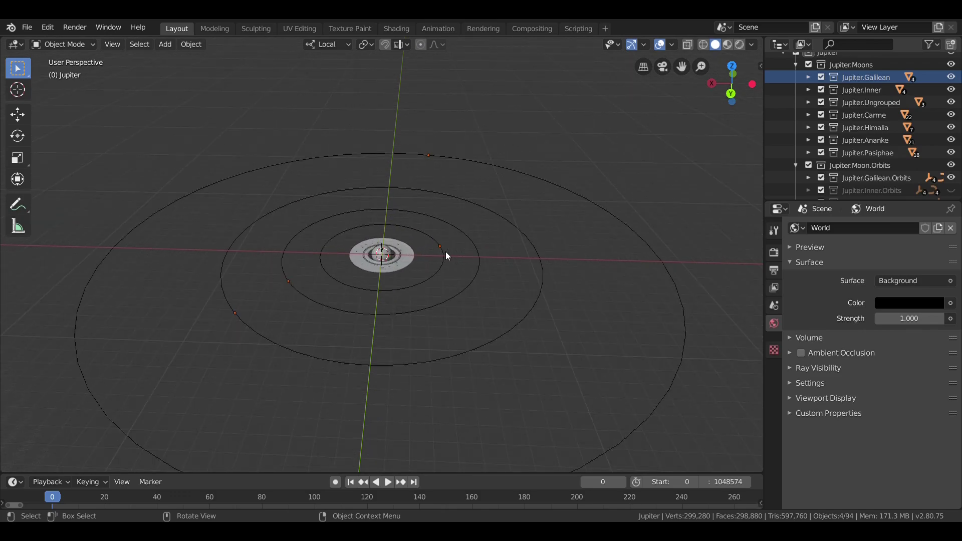
{"action": "middle_click_drag", "start_coordinate": [446, 256], "coordinate": [449, 230]}
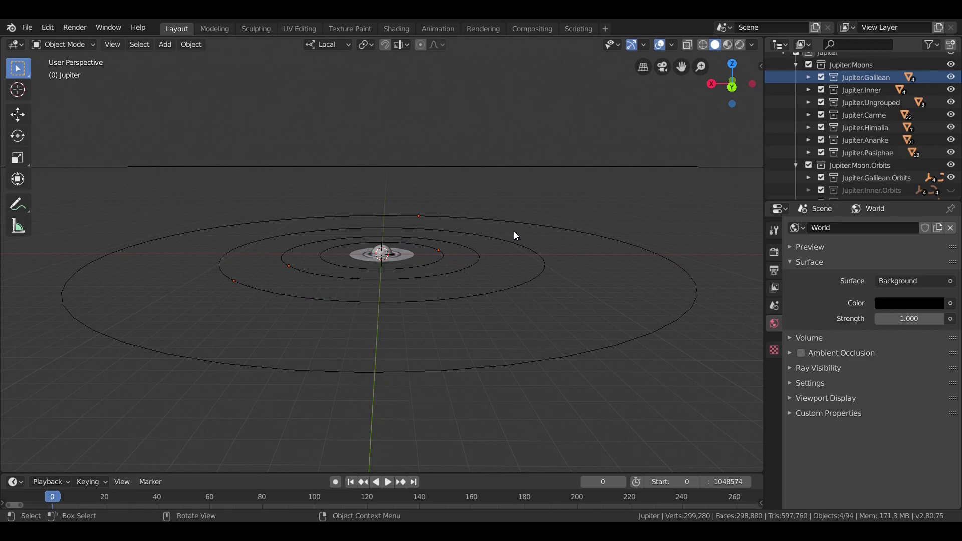
{"action": "middle_click_drag", "start_coordinate": [486, 182], "coordinate": [485, 191]}
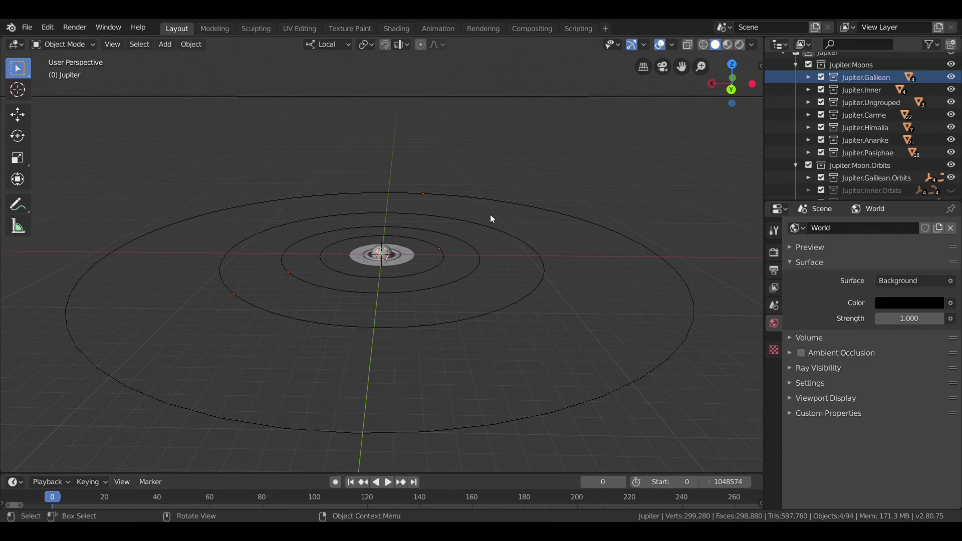
- Switch to Rendered shading from the Z menu, hide overlays and gizmos, and orbit to a fully lit Jupiter
{"action": "key", "text": "z"}
{"action": "left_click", "coordinate": [492, 152]}
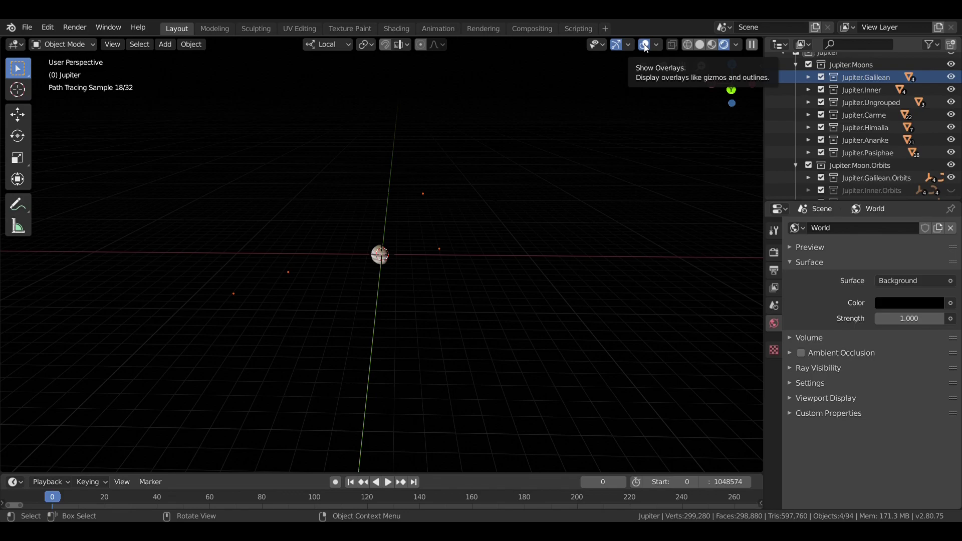
{"action": "left_click", "coordinate": [645, 47]}
{"action": "left_click", "coordinate": [617, 45]}
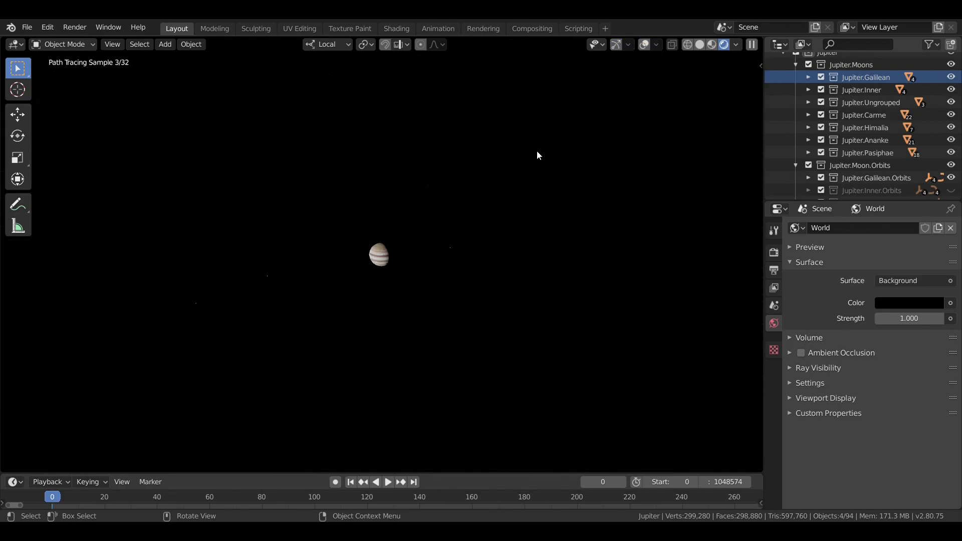
{"action": "scroll", "coordinate": [536, 150], "scroll_direction": "up", "scroll_amount": 1}
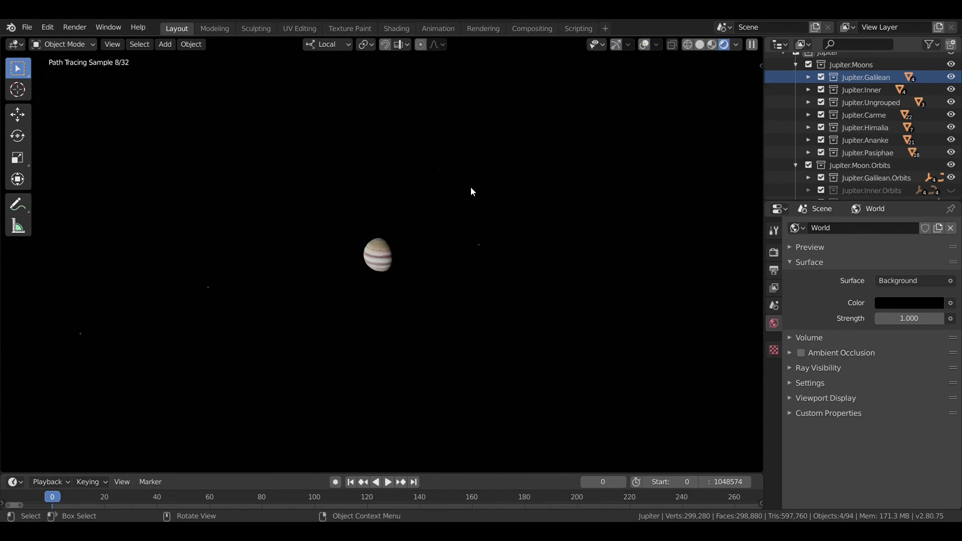
{"action": "middle_click_drag", "start_coordinate": [425, 196], "coordinate": [480, 164]}
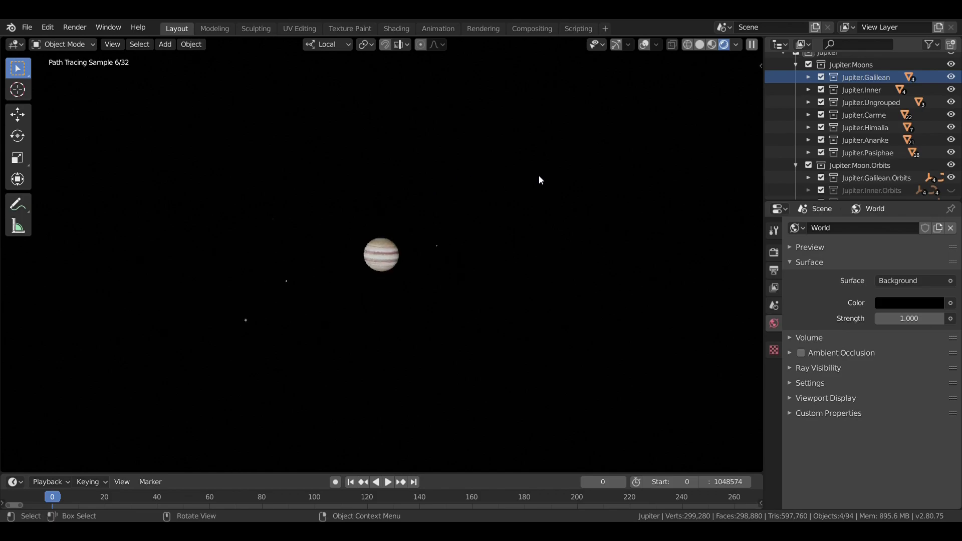
{"action": "scroll", "coordinate": [540, 177], "scroll_direction": "up", "scroll_amount": 2}
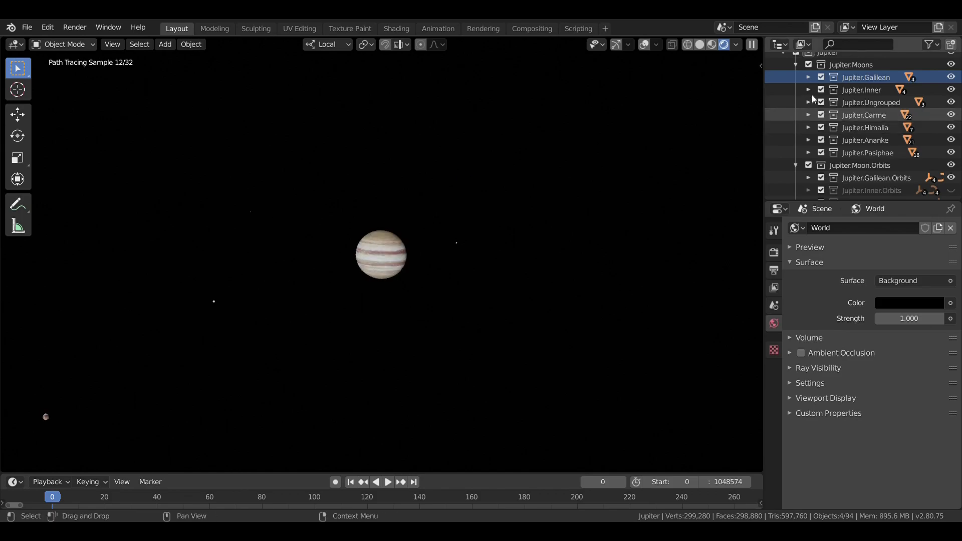
- Select Io under Jupiter.Galilean, frame it with numpad period, and orbit around its yellow surface
{"action": "left_click", "coordinate": [809, 76]}
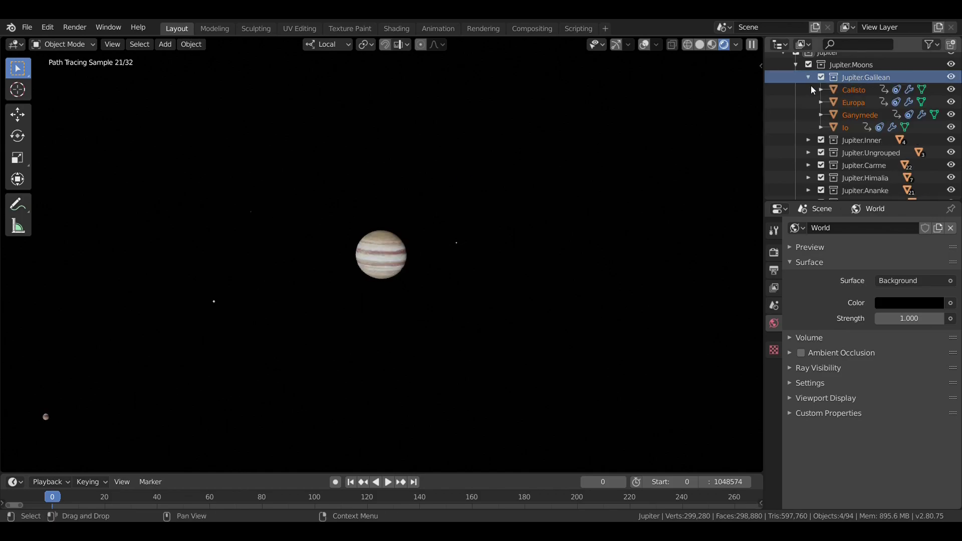
{"action": "left_click", "coordinate": [831, 122]}
{"action": "key", "text": "KP_Decimal"}
{"action": "middle_click_drag", "start_coordinate": [576, 194], "coordinate": [492, 170]}
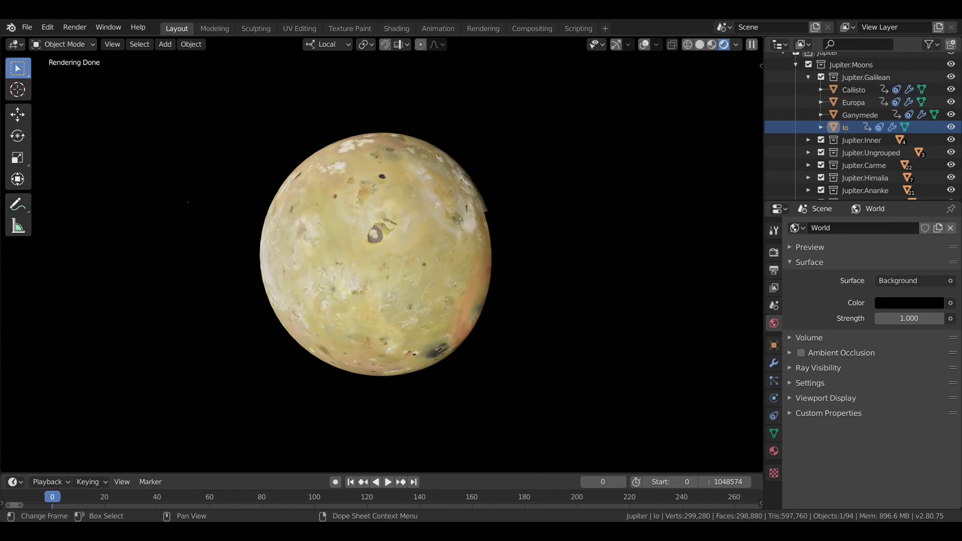
{"action": "mouse_move", "coordinate": [361, 191]}
{"action": "middle_mouse_down"}
{"action": "mouse_move", "coordinate": [465, 181]}
{"action": "mouse_move", "coordinate": [111, 197]}
{"action": "mouse_move", "coordinate": [460, 182]}
{"action": "mouse_move", "coordinate": [717, 193]}
{"action": "mouse_move", "coordinate": [376, 223]}
{"action": "mouse_move", "coordinate": [483, 208]}
{"action": "mouse_move", "coordinate": [467, 240]}
{"action": "middle_mouse_up"}
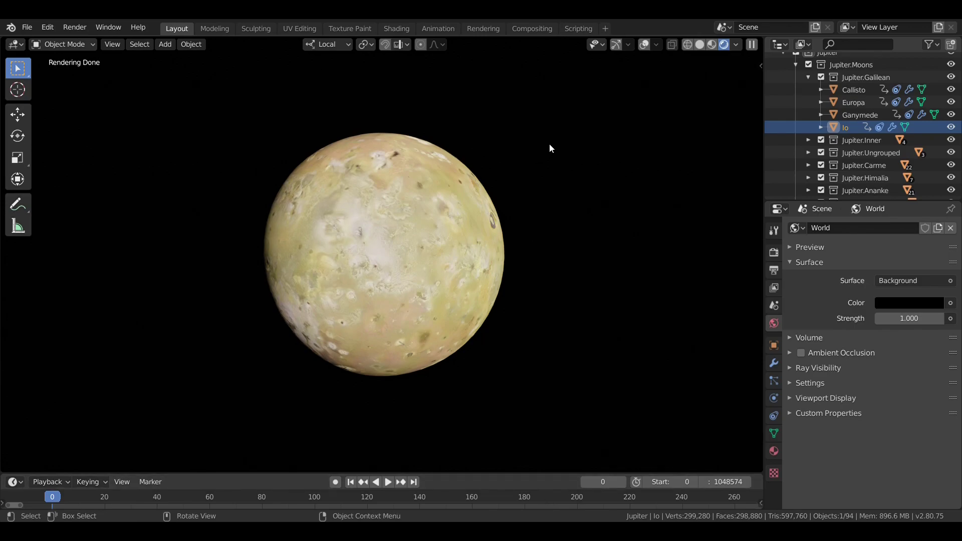
- Select and frame Europa, then orbit until the shadow splits its icy surface in half
{"action": "scroll", "coordinate": [805, 120], "scroll_direction": "up", "scroll_amount": 2}
{"action": "left_click", "coordinate": [847, 122]}
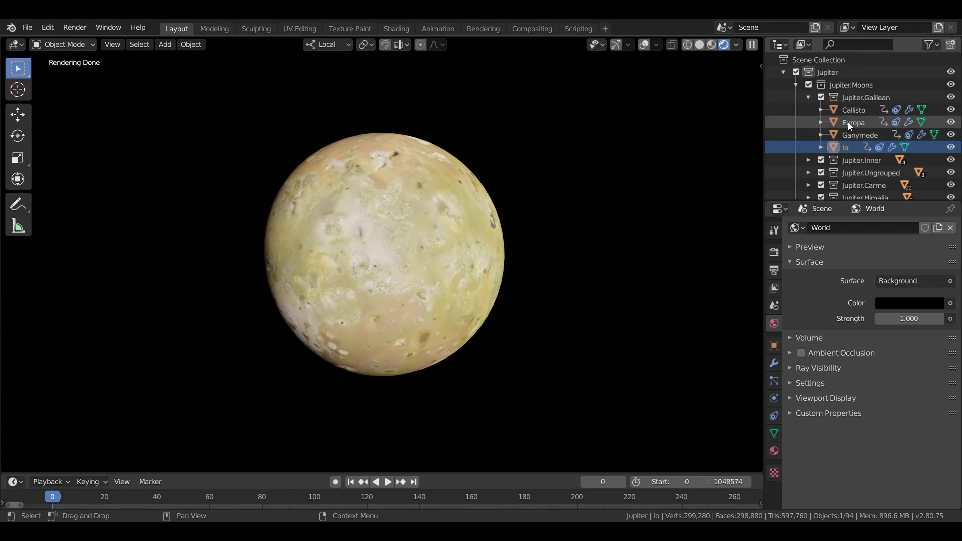
{"action": "key", "text": "KP_Decimal"}
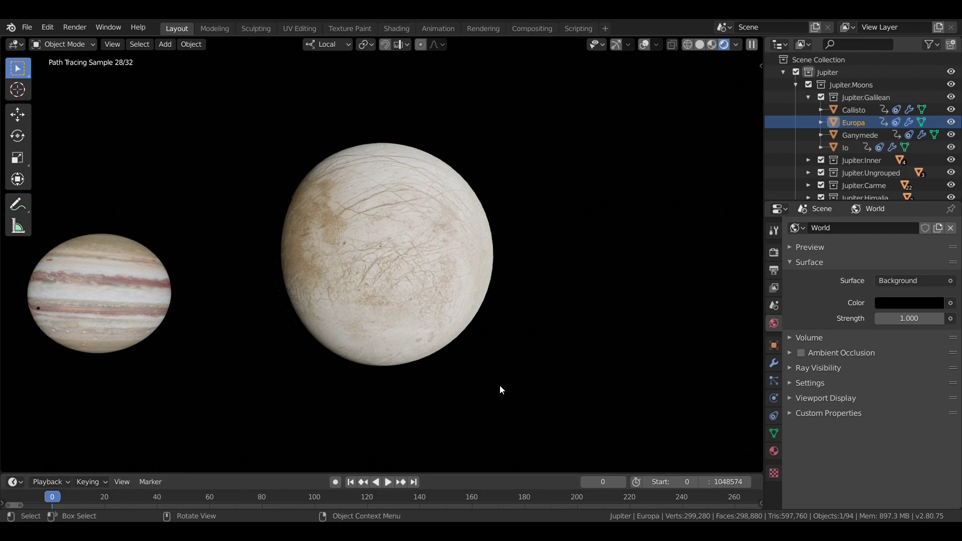
{"action": "mouse_move", "coordinate": [443, 202]}
{"action": "middle_mouse_down"}
{"action": "mouse_move", "coordinate": [483, 210]}
{"action": "mouse_move", "coordinate": [427, 214]}
{"action": "middle_mouse_up"}
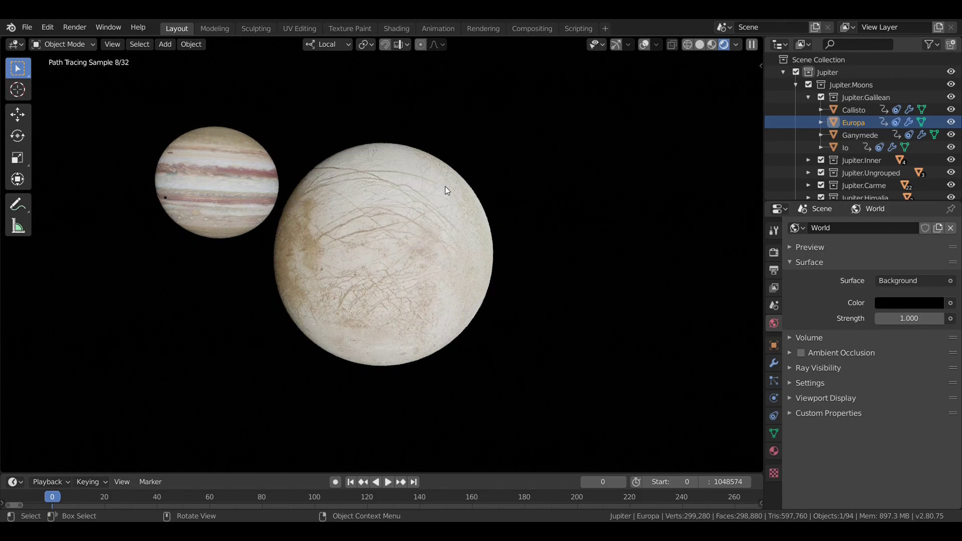
{"action": "middle_click_drag", "start_coordinate": [380, 245], "coordinate": [401, 240]}
{"action": "mouse_move", "coordinate": [461, 261]}
{"action": "middle_mouse_down"}
{"action": "mouse_move", "coordinate": [498, 260]}
{"action": "mouse_move", "coordinate": [488, 304]}
{"action": "mouse_move", "coordinate": [411, 283]}
{"action": "middle_mouse_up"}
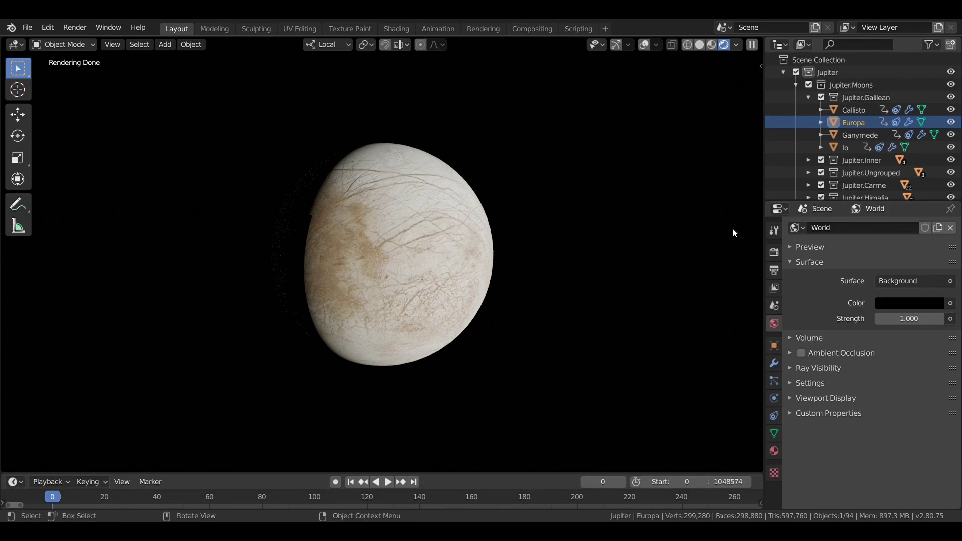
- Frame Ganymede close up and orbit until banded Jupiter sits to its left
{"action": "left_click", "coordinate": [855, 135]}
{"action": "key", "text": "KP_Decimal"}
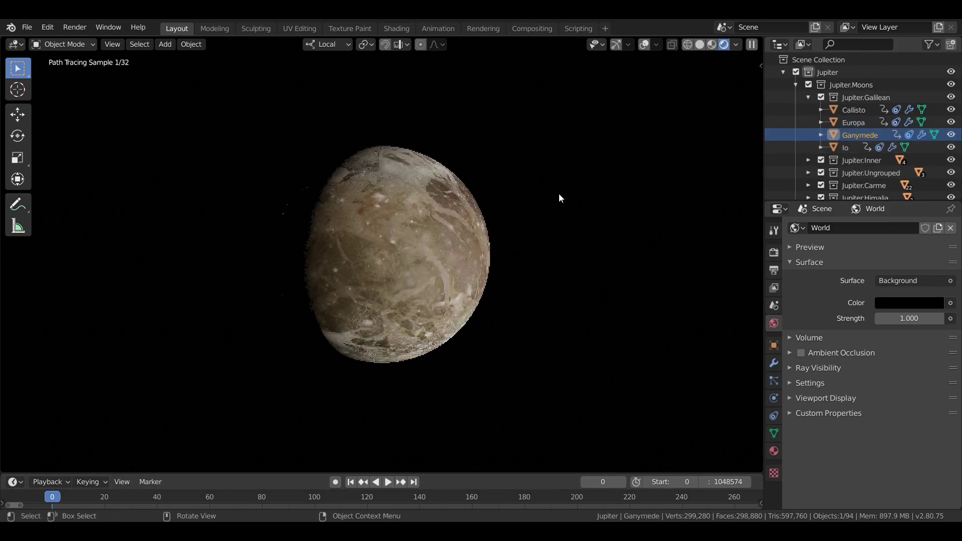
{"action": "mouse_move", "coordinate": [558, 193]}
{"action": "middle_mouse_down"}
{"action": "mouse_move", "coordinate": [468, 180]}
{"action": "mouse_move", "coordinate": [486, 174]}
{"action": "middle_mouse_up"}
{"action": "scroll", "coordinate": [548, 241], "scroll_direction": "up", "scroll_amount": 2}
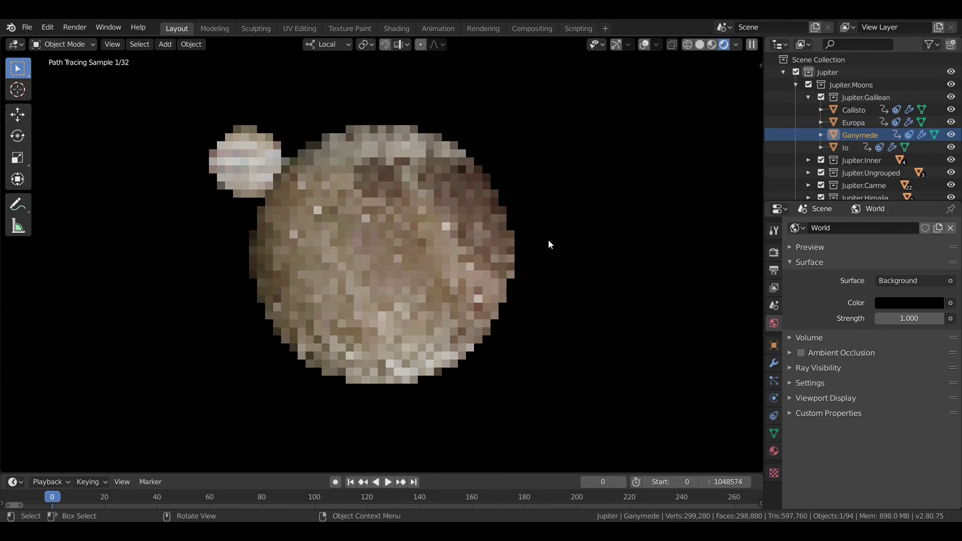
{"action": "scroll", "coordinate": [549, 241], "scroll_direction": "down", "scroll_amount": 1}
{"action": "middle_click_drag", "start_coordinate": [554, 199], "coordinate": [513, 193]}
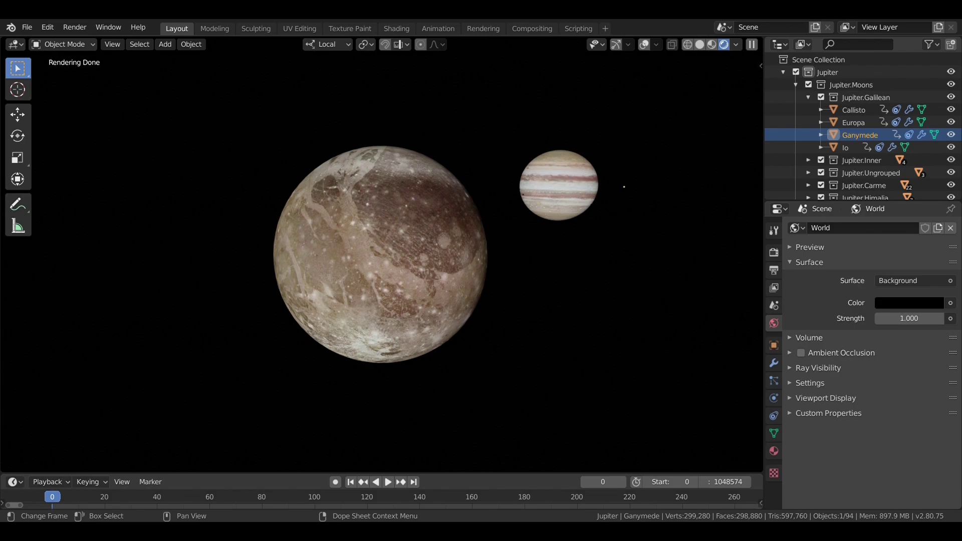
{"action": "mouse_move", "coordinate": [498, 307]}
{"action": "middle_mouse_down"}
{"action": "mouse_move", "coordinate": [510, 247]}
{"action": "mouse_move", "coordinate": [518, 248]}
{"action": "middle_mouse_up"}
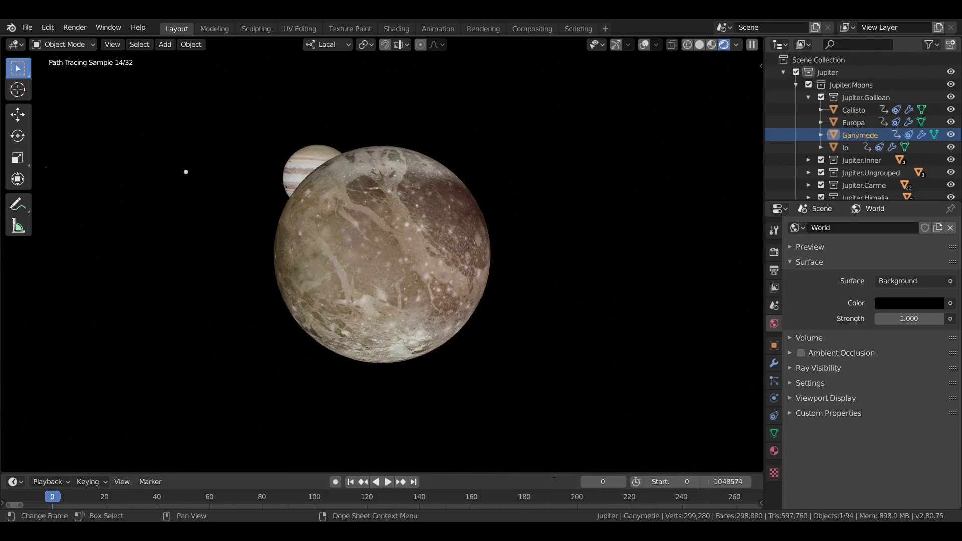
{"action": "mouse_move", "coordinate": [374, 248]}
{"action": "middle_mouse_down"}
{"action": "mouse_move", "coordinate": [456, 246]}
{"action": "mouse_move", "coordinate": [327, 246]}
{"action": "mouse_move", "coordinate": [382, 251]}
{"action": "middle_mouse_up"}
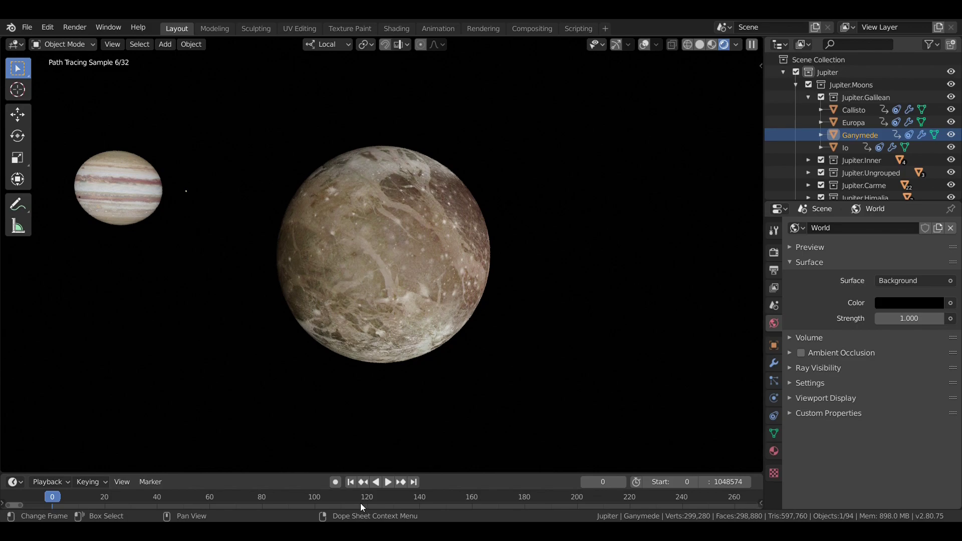
- Frame Callisto in the view and orbit around its dark cratered surface
{"action": "left_click", "coordinate": [855, 110]}
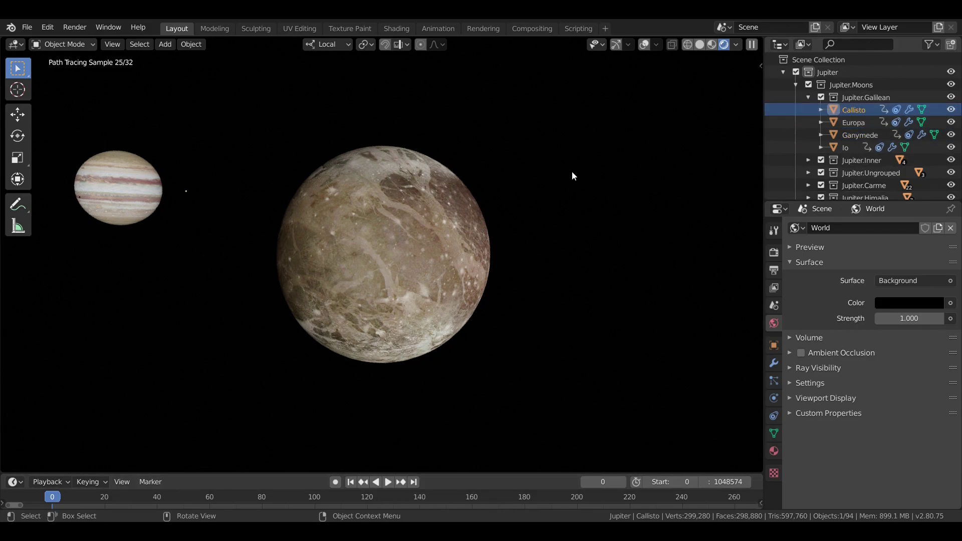
{"action": "key", "text": "KP_Decimal"}
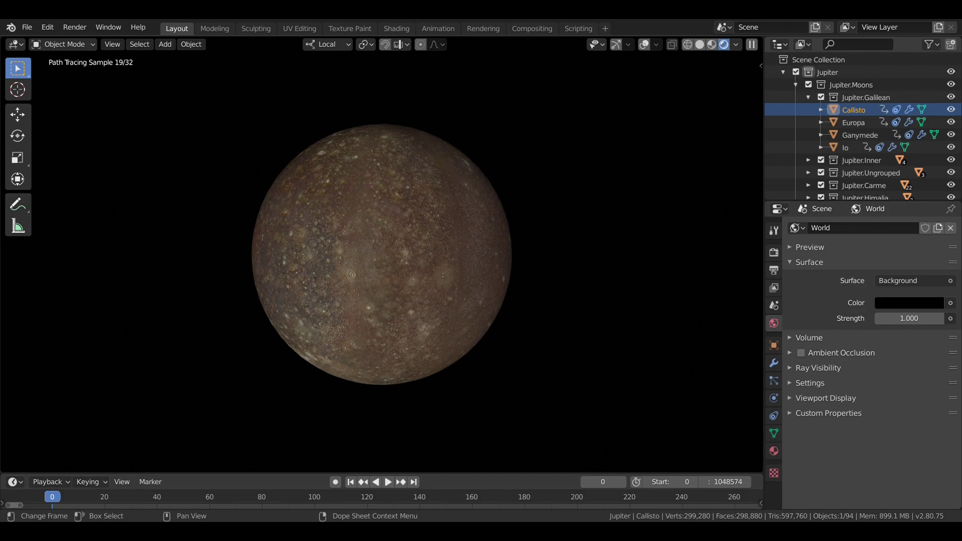
{"action": "mouse_move", "coordinate": [467, 252]}
{"action": "middle_mouse_down"}
{"action": "mouse_move", "coordinate": [504, 224]}
{"action": "mouse_move", "coordinate": [527, 232]}
{"action": "mouse_move", "coordinate": [487, 226]}
{"action": "mouse_move", "coordinate": [474, 252]}
{"action": "middle_mouse_up"}
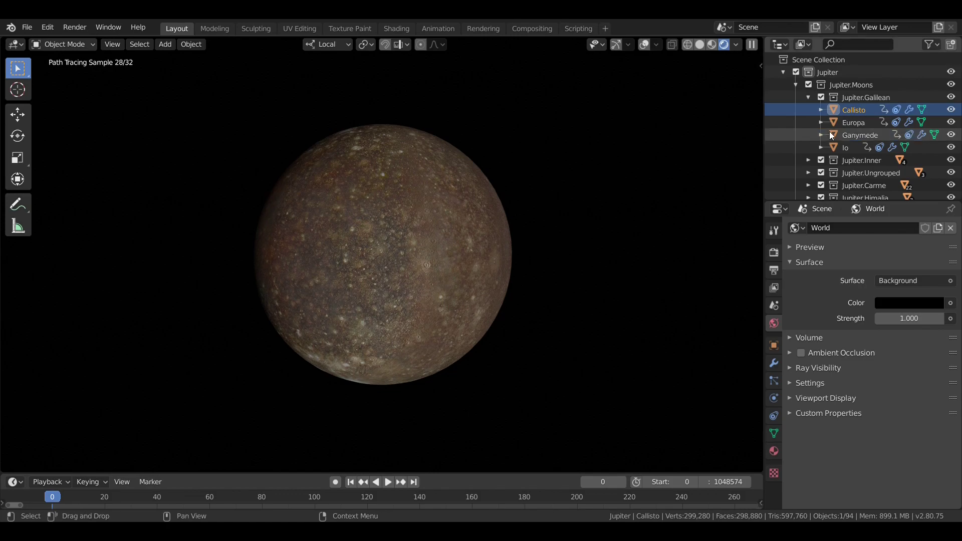
{"action": "scroll", "coordinate": [831, 142], "scroll_direction": "down", "scroll_amount": 5}
{"action": "scroll", "coordinate": [831, 143], "scroll_direction": "down", "scroll_amount": 4}
{"action": "scroll", "coordinate": [831, 143], "scroll_direction": "up", "scroll_amount": 3}
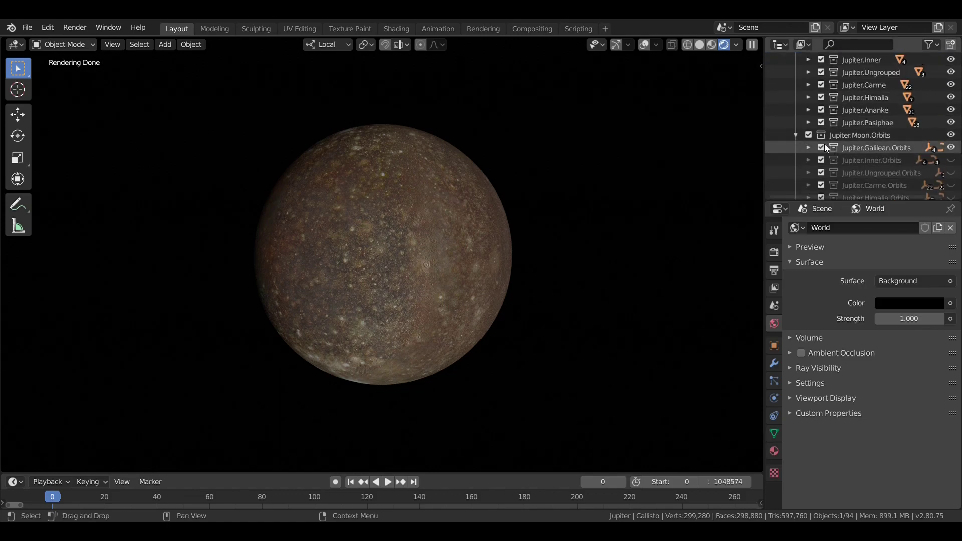
- Frame Jupiter and return to Solid shading with overlays and the navigation gizmo shown
{"action": "left_click", "coordinate": [796, 137]}
{"action": "left_click", "coordinate": [810, 151]}
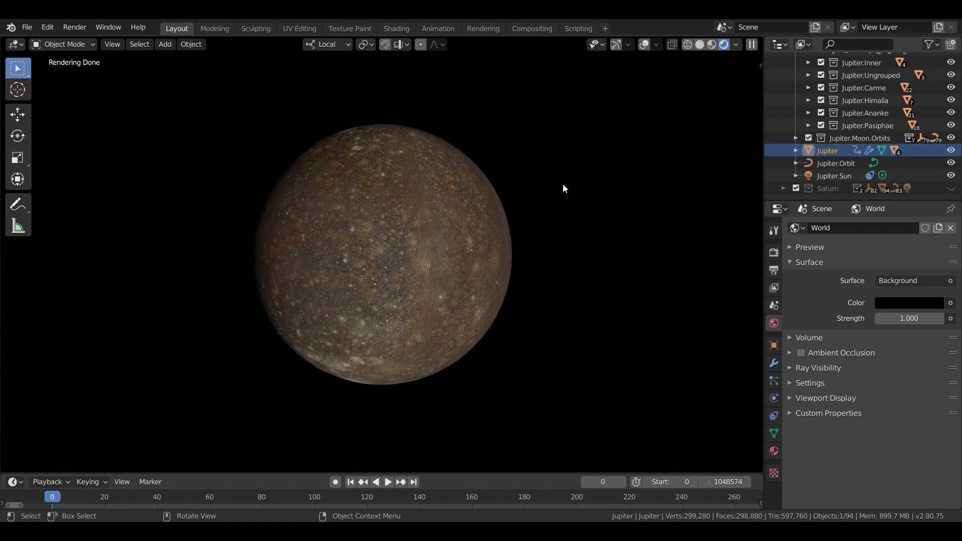
{"action": "key", "text": "KP_Decimal"}
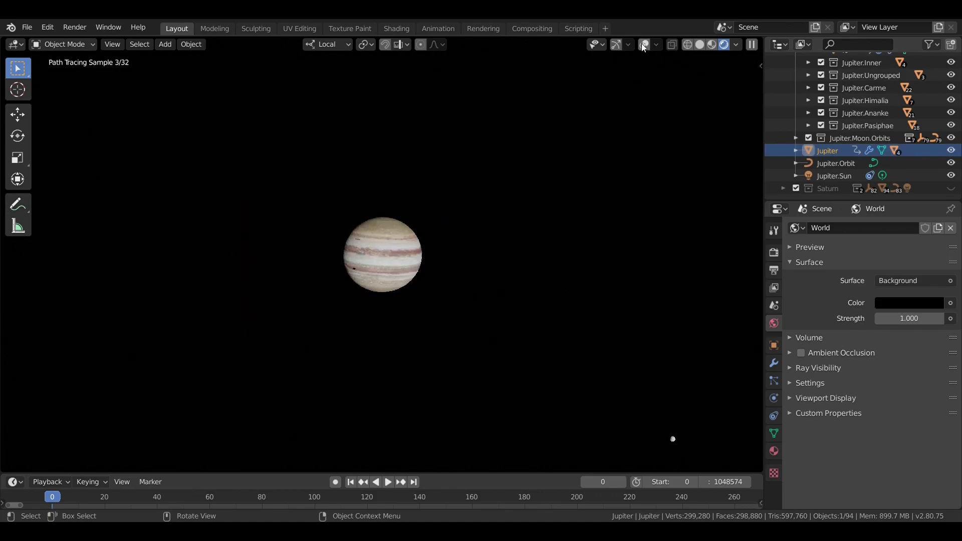
{"action": "left_click", "coordinate": [644, 44]}
{"action": "left_click", "coordinate": [618, 44]}
{"action": "left_click", "coordinate": [700, 44]}
- Zoom out to look down on the orbit rings and select all Jupiter.Galilean moons
{"action": "scroll", "coordinate": [522, 165], "scroll_direction": "down", "scroll_amount": 5}
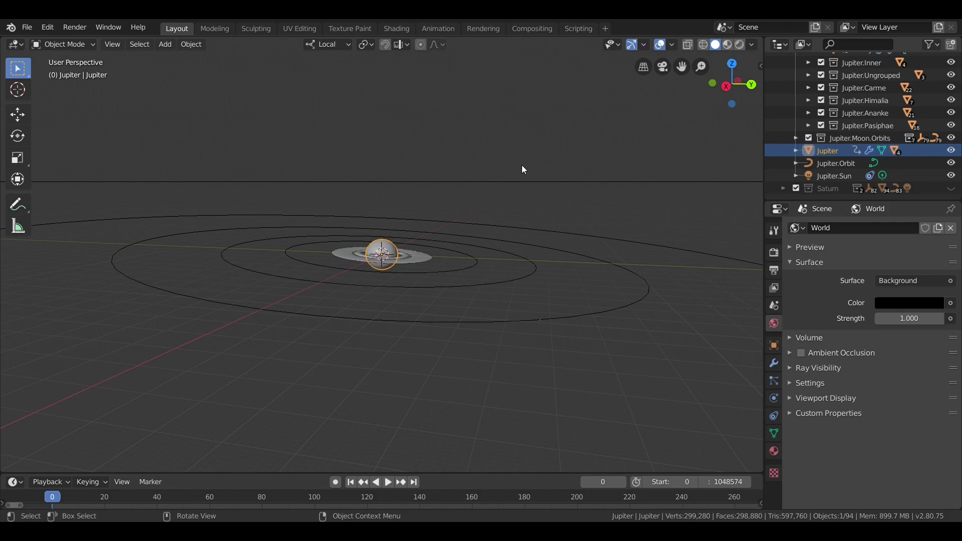
{"action": "scroll", "coordinate": [521, 164], "scroll_direction": "down", "scroll_amount": 3}
{"action": "middle_click_drag", "start_coordinate": [521, 164], "coordinate": [515, 185]}
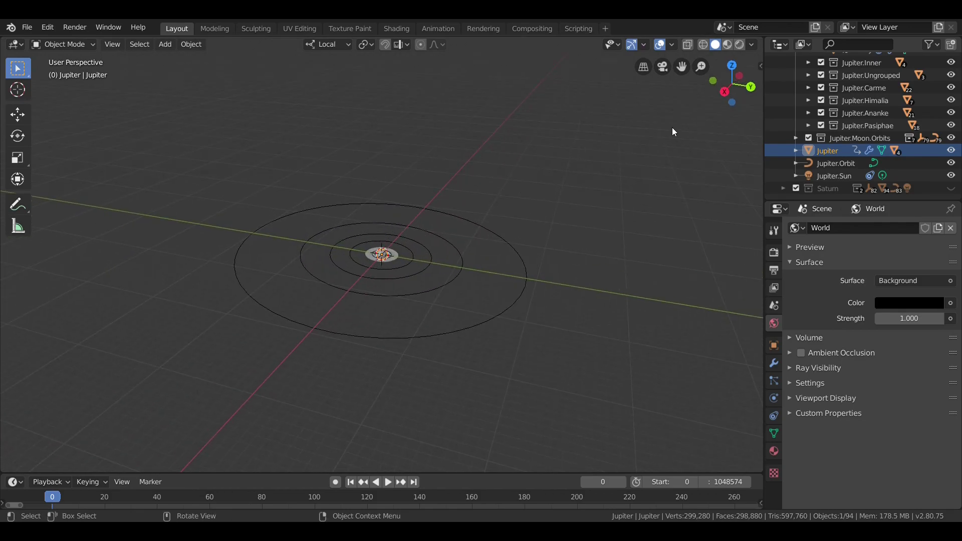
{"action": "scroll", "coordinate": [672, 127], "scroll_direction": "up", "scroll_amount": 1}
{"action": "scroll", "coordinate": [827, 121], "scroll_direction": "up", "scroll_amount": 5}
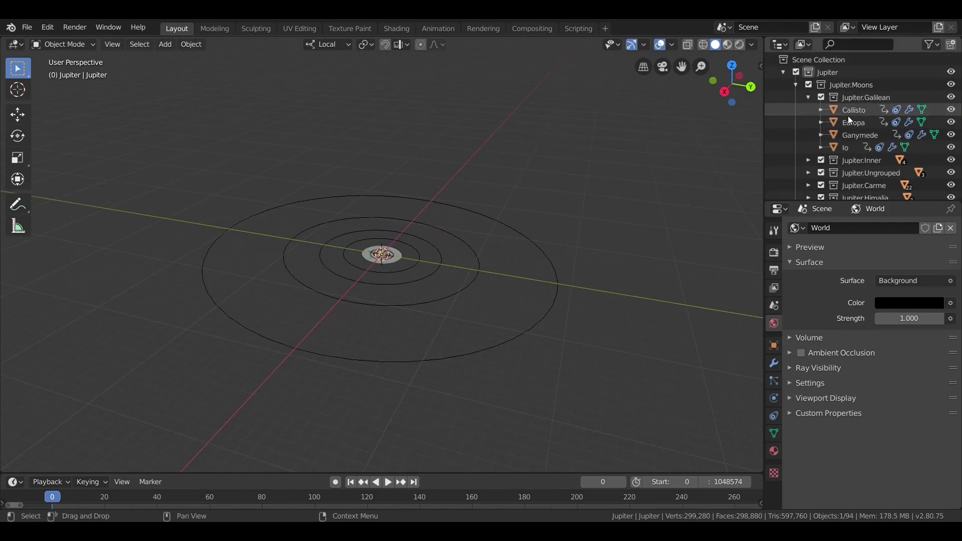
{"action": "scroll", "coordinate": [833, 110], "scroll_direction": "down", "scroll_amount": 1}
{"action": "right_click", "coordinate": [837, 73]}
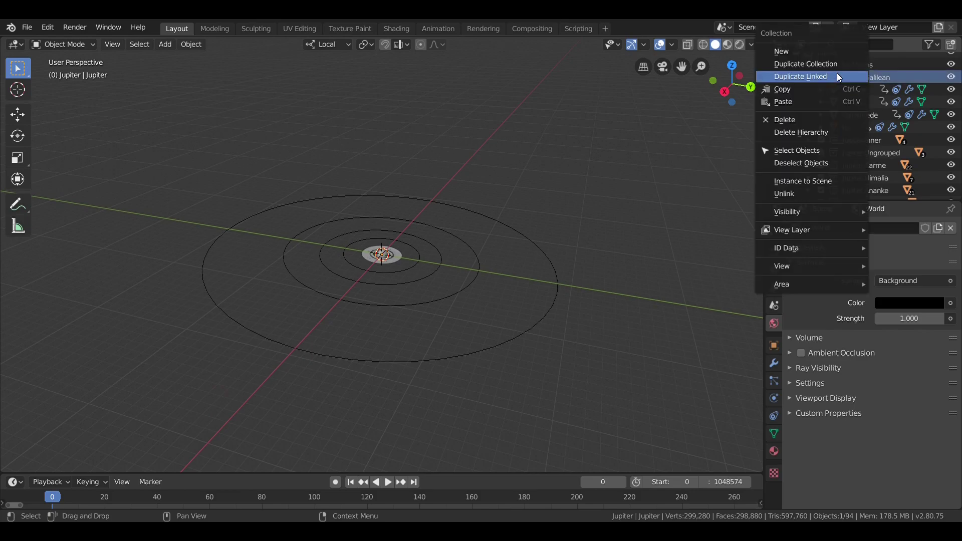
{"action": "left_click", "coordinate": [820, 151]}
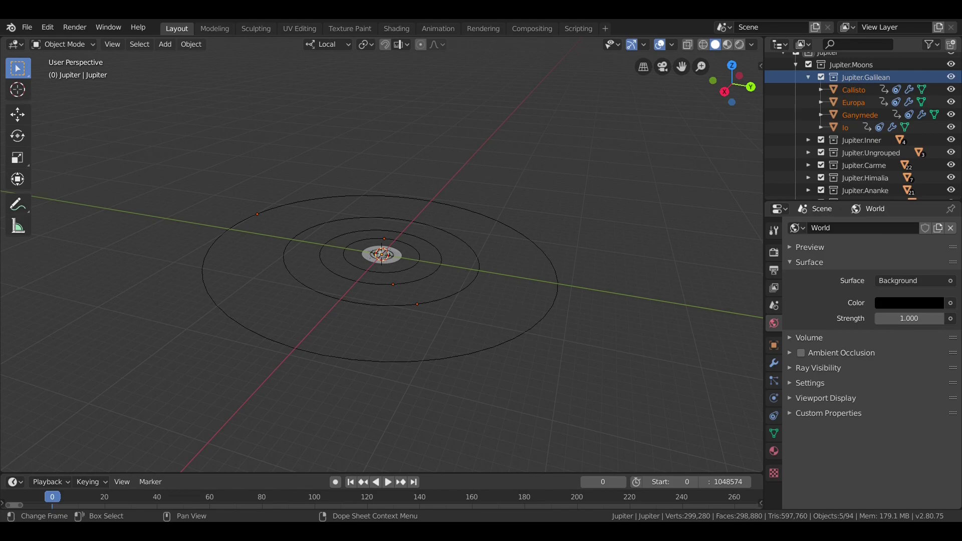
- Zoom the view in and out as the moons travel along their orbits
{"action": "scroll", "coordinate": [407, 209], "scroll_direction": "up", "scroll_amount": 4}
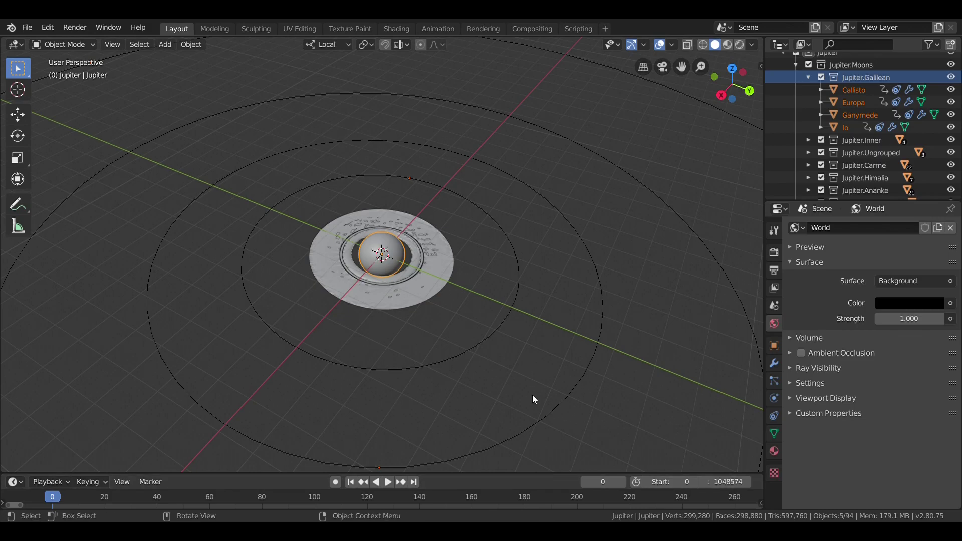
{"action": "scroll", "coordinate": [491, 236], "scroll_direction": "down", "scroll_amount": 5}
- Play the animation and set Time Remapping Old to 5 with New 100, orbiting during playback
{"action": "key", "text": "space"}
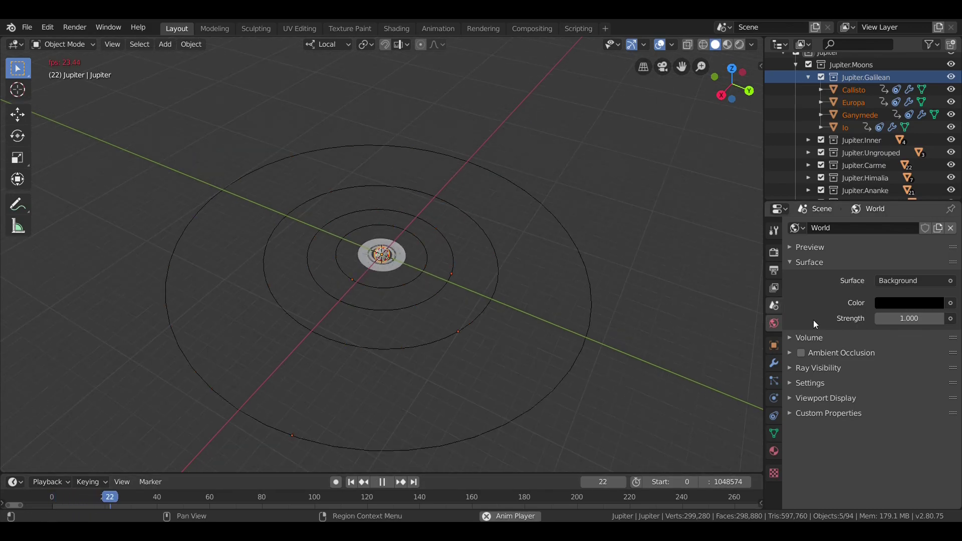
{"action": "left_click", "coordinate": [774, 272]}
{"action": "left_click_drag", "start_coordinate": [936, 423], "coordinate": [911, 400]}
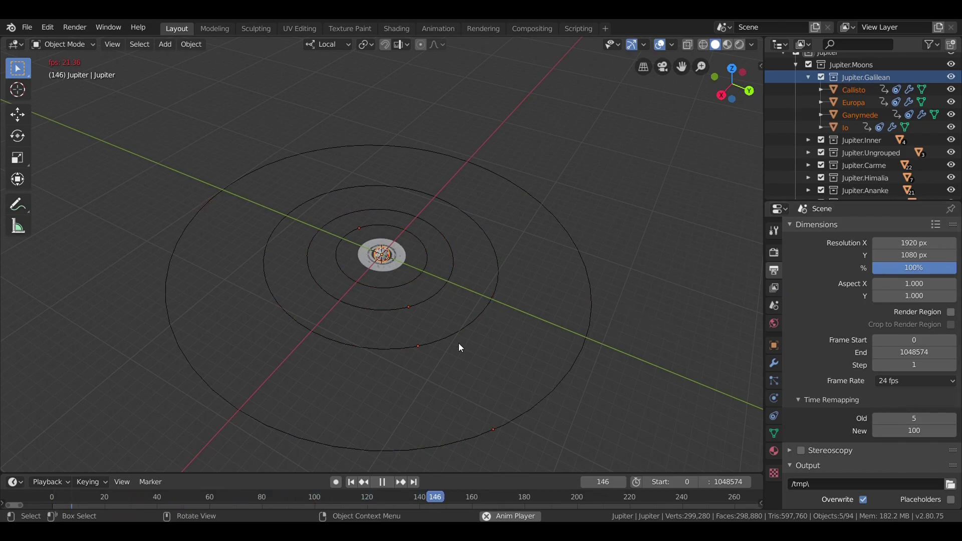
{"action": "middle_click_drag", "start_coordinate": [410, 371], "coordinate": [421, 320]}
{"action": "scroll", "coordinate": [420, 310], "scroll_direction": "up", "scroll_amount": 1}
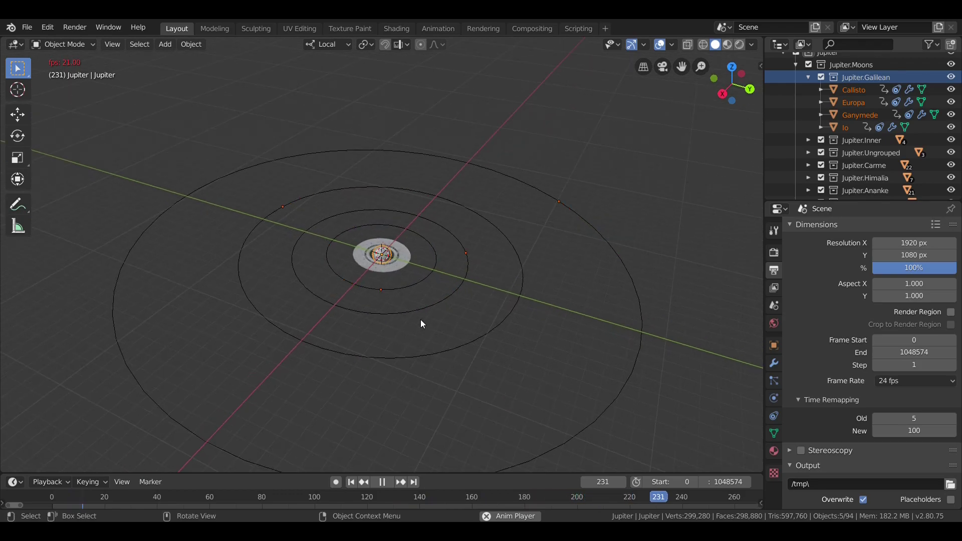
{"action": "scroll", "coordinate": [420, 320], "scroll_direction": "down", "scroll_amount": 2}
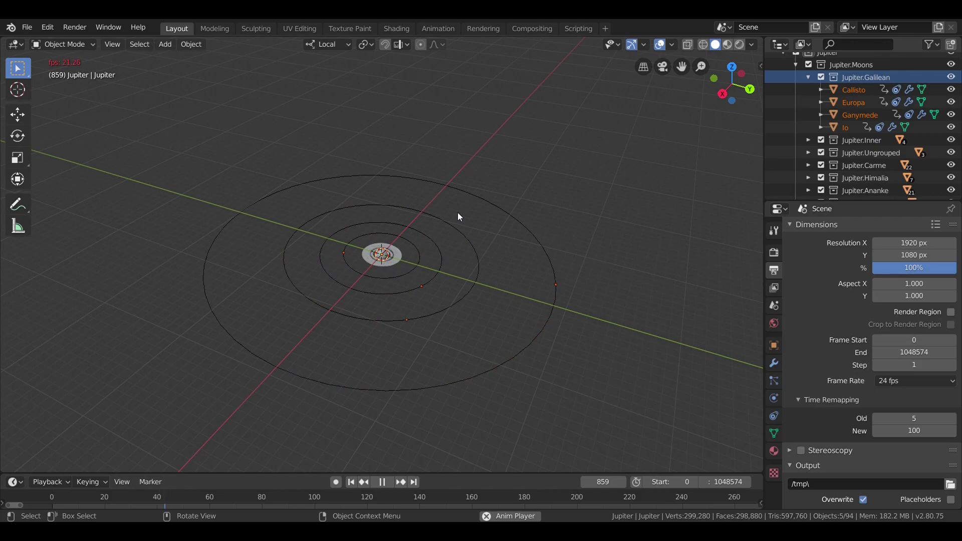
{"action": "middle_click_drag", "start_coordinate": [467, 211], "coordinate": [479, 187]}
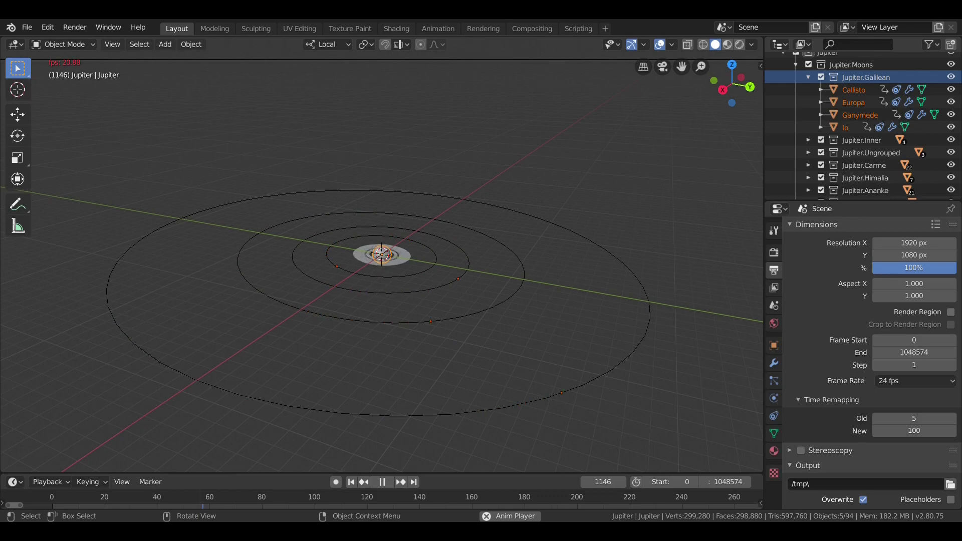
- Stop playback and rewind the animation to frame 0
{"action": "left_click", "coordinate": [386, 482]}
{"action": "left_click", "coordinate": [351, 482]}
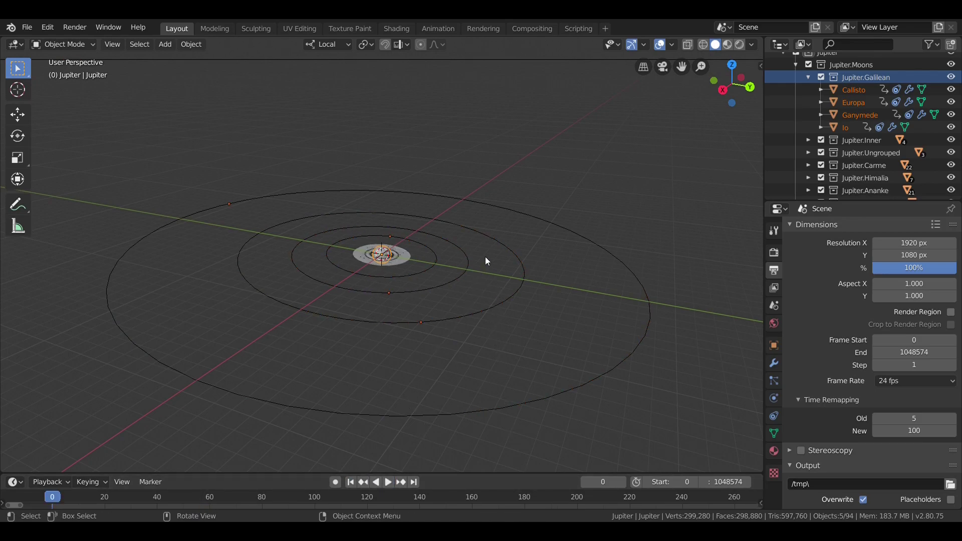
{"action": "scroll", "coordinate": [485, 256], "scroll_direction": "up", "scroll_amount": 12}
{"action": "scroll", "coordinate": [486, 257], "scroll_direction": "down", "scroll_amount": 6}
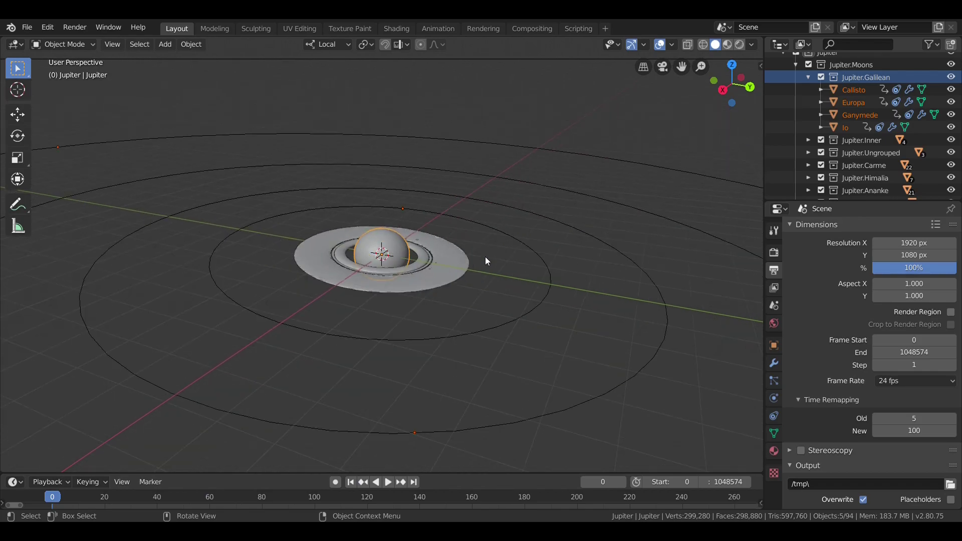
{"action": "scroll", "coordinate": [485, 257], "scroll_direction": "down", "scroll_amount": 8}
{"action": "scroll", "coordinate": [485, 257], "scroll_direction": "up", "scroll_amount": 8}
{"action": "scroll", "coordinate": [485, 257], "scroll_direction": "up", "scroll_amount": 1}
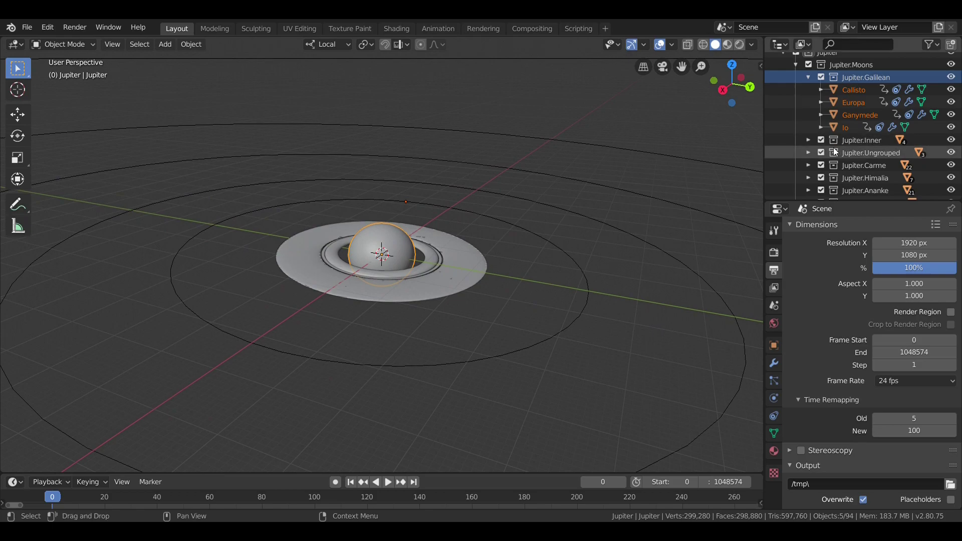
{"action": "scroll", "coordinate": [840, 146], "scroll_direction": "down", "scroll_amount": 5}
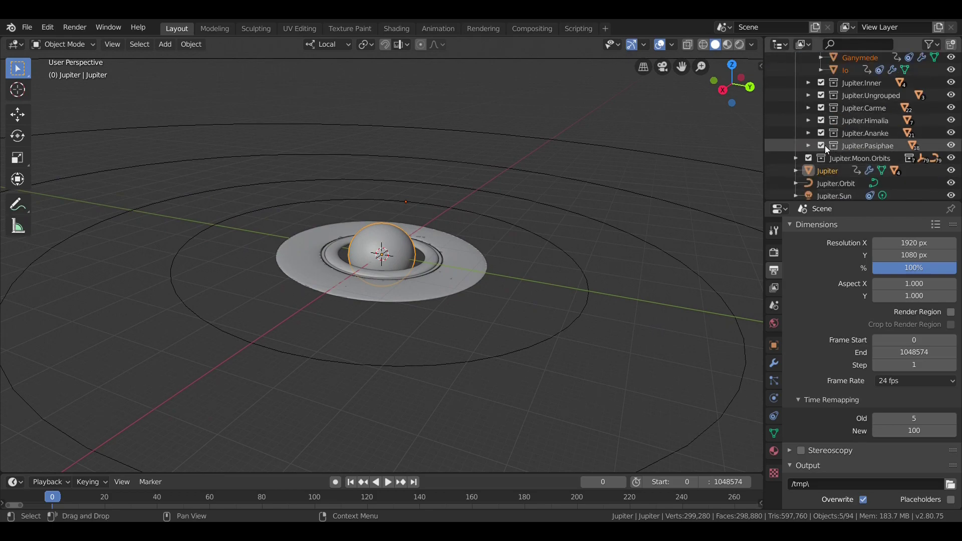
- Expand Jupiter.Moon.Orbits and toggle Jupiter's viewport visibility off and back on
{"action": "left_click", "coordinate": [796, 158]}
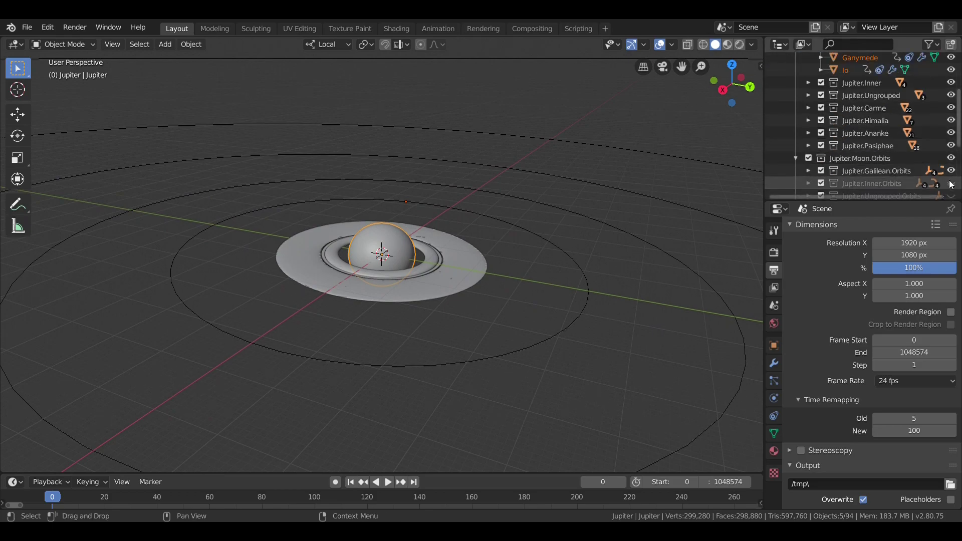
{"action": "scroll", "coordinate": [637, 170], "scroll_direction": "up", "scroll_amount": 4}
{"action": "scroll", "coordinate": [949, 149], "scroll_direction": "down", "scroll_amount": 8}
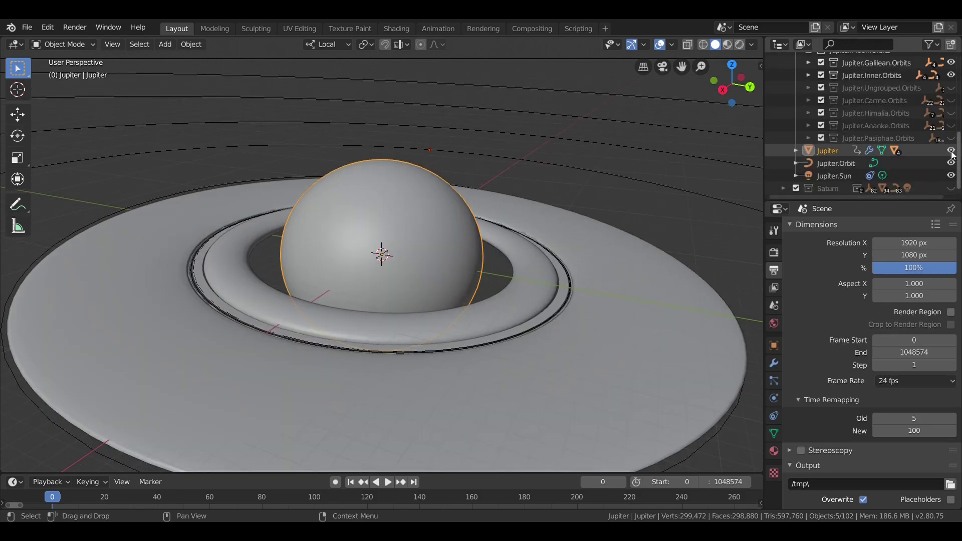
{"action": "left_click", "coordinate": [951, 150]}
{"action": "left_click", "coordinate": [951, 151]}
{"action": "scroll", "coordinate": [889, 128], "scroll_direction": "up", "scroll_amount": 10}
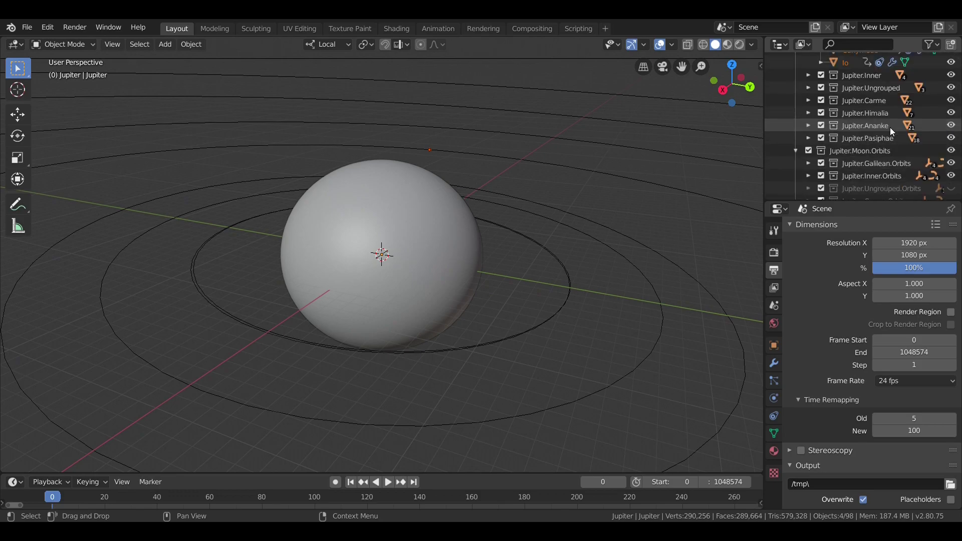
{"action": "scroll", "coordinate": [852, 144], "scroll_direction": "up", "scroll_amount": 1}
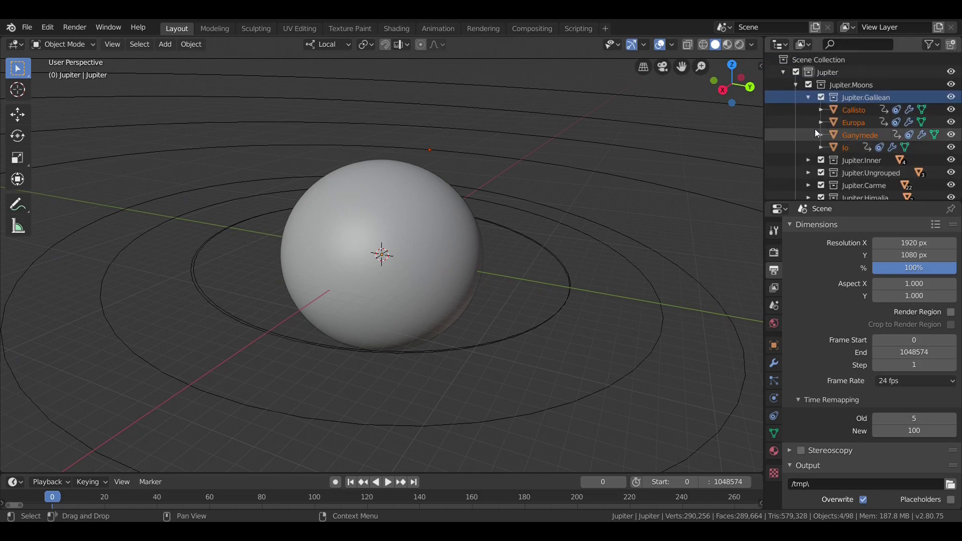
- Collapse Jupiter.Galilean and expand Jupiter.Inner to list Adrastea, Amalthea, Metis and Thebe
{"action": "left_click", "coordinate": [796, 86]}
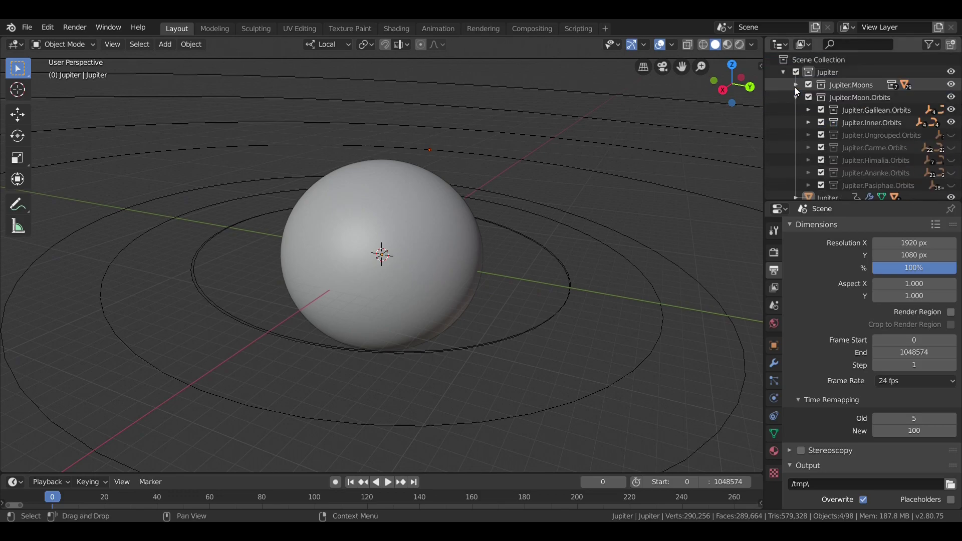
{"action": "left_click", "coordinate": [796, 85]}
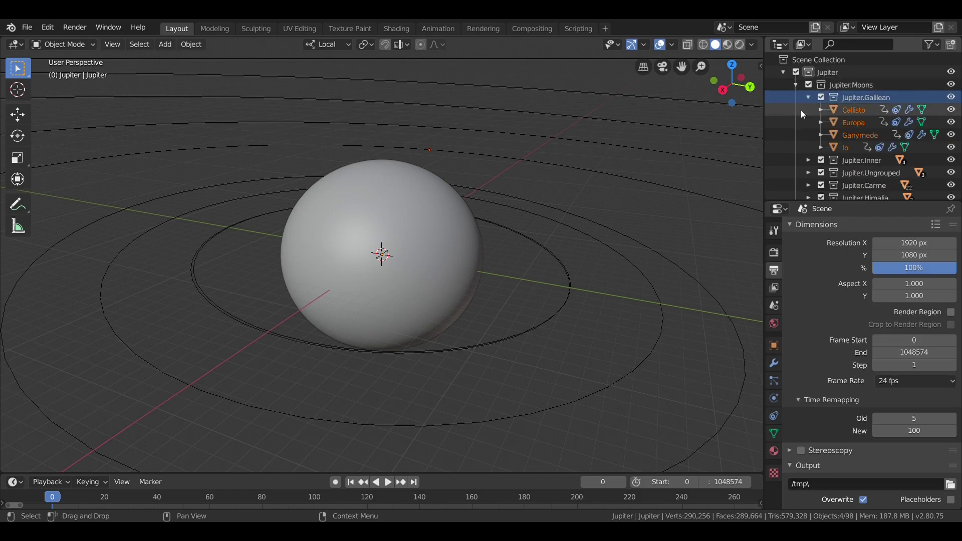
{"action": "scroll", "coordinate": [848, 119], "scroll_direction": "down", "scroll_amount": 2}
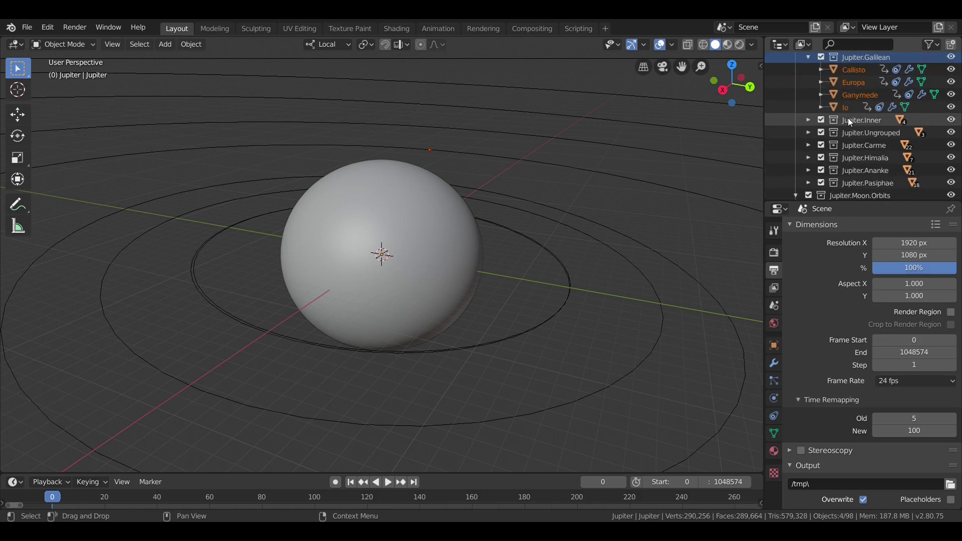
{"action": "left_click", "coordinate": [809, 57]}
{"action": "left_click", "coordinate": [807, 69]}
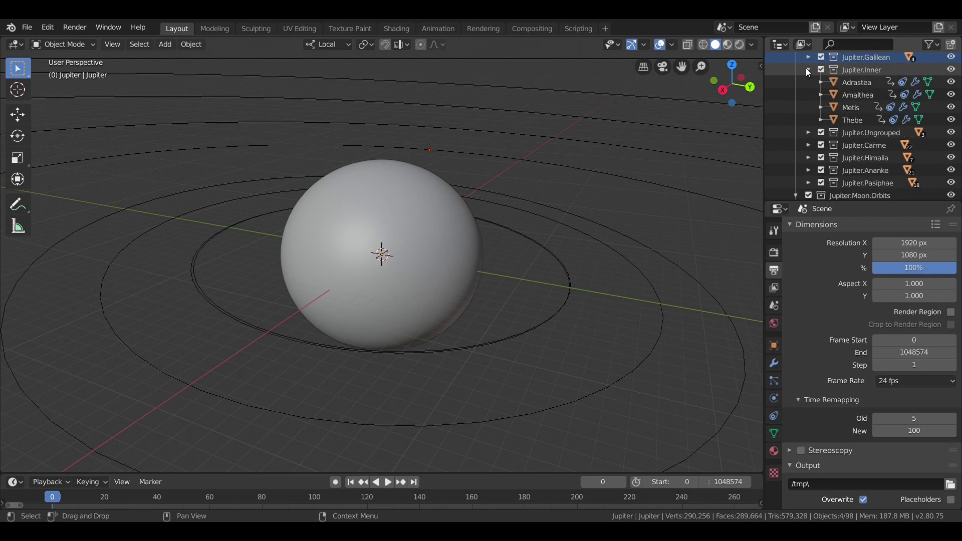
{"action": "right_click", "coordinate": [838, 71]}
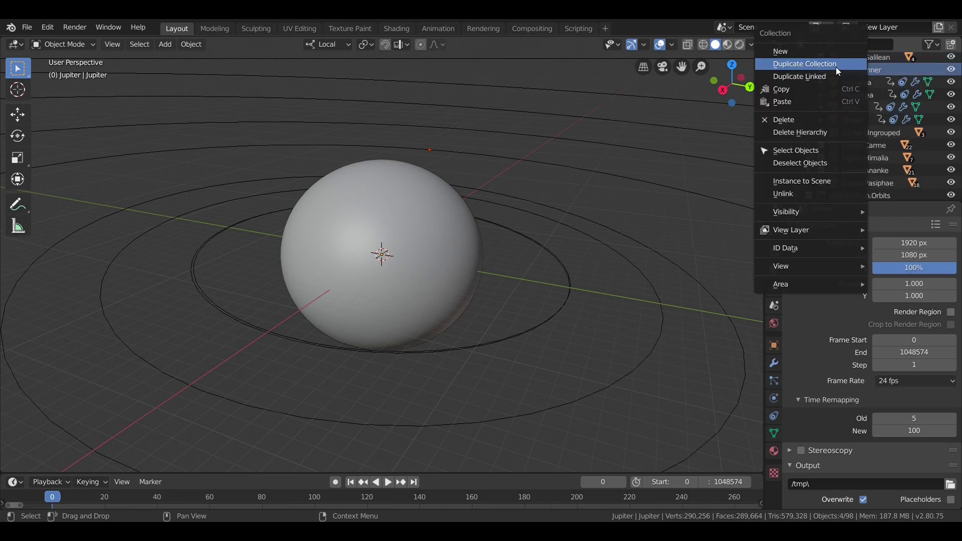
{"action": "left_click", "coordinate": [808, 149]}
{"action": "scroll", "coordinate": [648, 172], "scroll_direction": "down", "scroll_amount": 3}
{"action": "scroll", "coordinate": [829, 124], "scroll_direction": "up", "scroll_amount": 3}
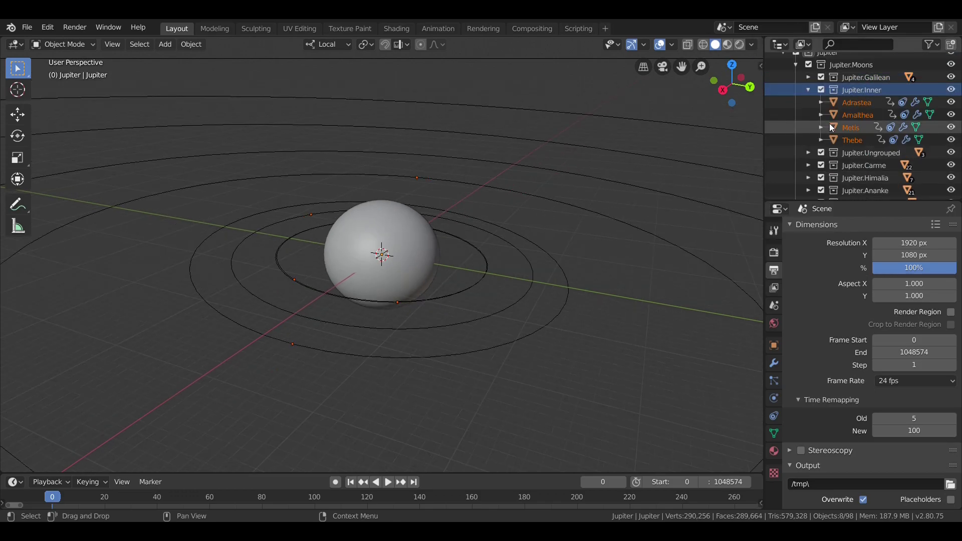
{"action": "scroll", "coordinate": [413, 240], "scroll_direction": "up", "scroll_amount": 5}
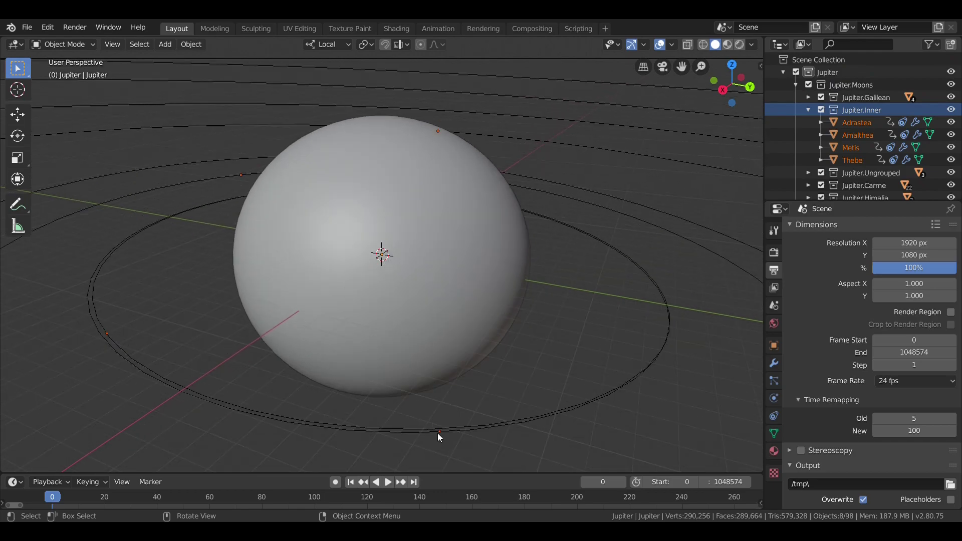
{"action": "middle_click_drag", "start_coordinate": [438, 433], "coordinate": [352, 412]}
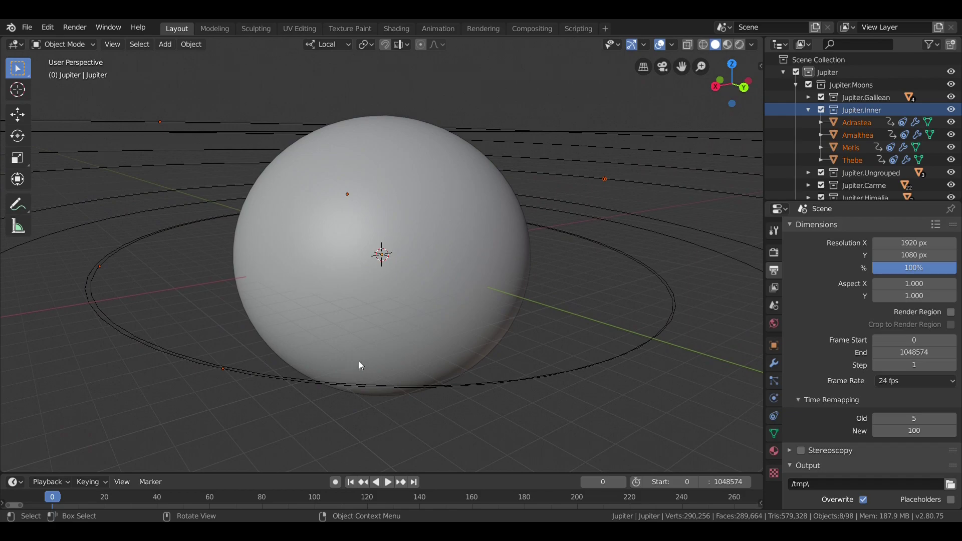
{"action": "scroll", "coordinate": [360, 356], "scroll_direction": "down", "scroll_amount": 9}
{"action": "scroll", "coordinate": [338, 272], "scroll_direction": "up", "scroll_amount": 3}
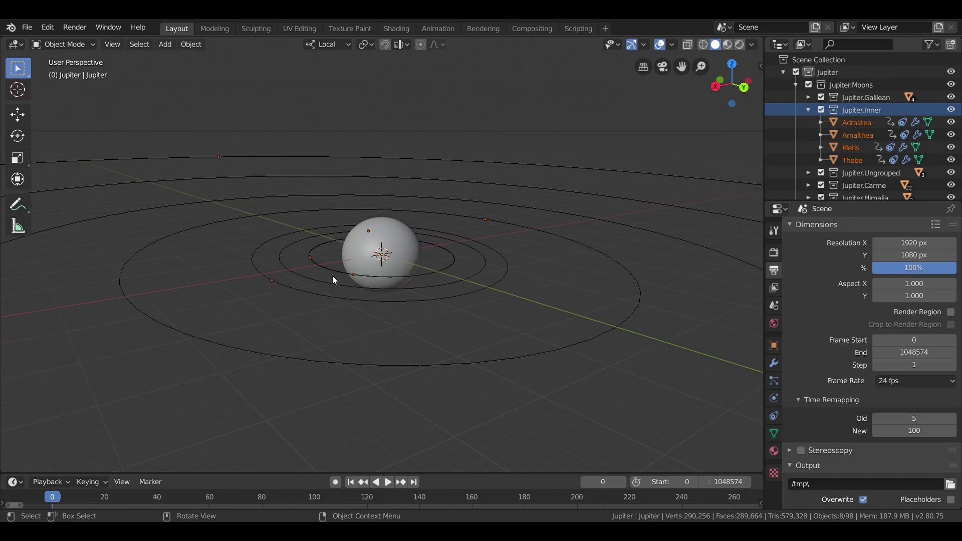
{"action": "mouse_move", "coordinate": [331, 301]}
{"action": "middle_mouse_down"}
{"action": "mouse_move", "coordinate": [369, 327]}
{"action": "mouse_move", "coordinate": [336, 298]}
{"action": "middle_mouse_up"}
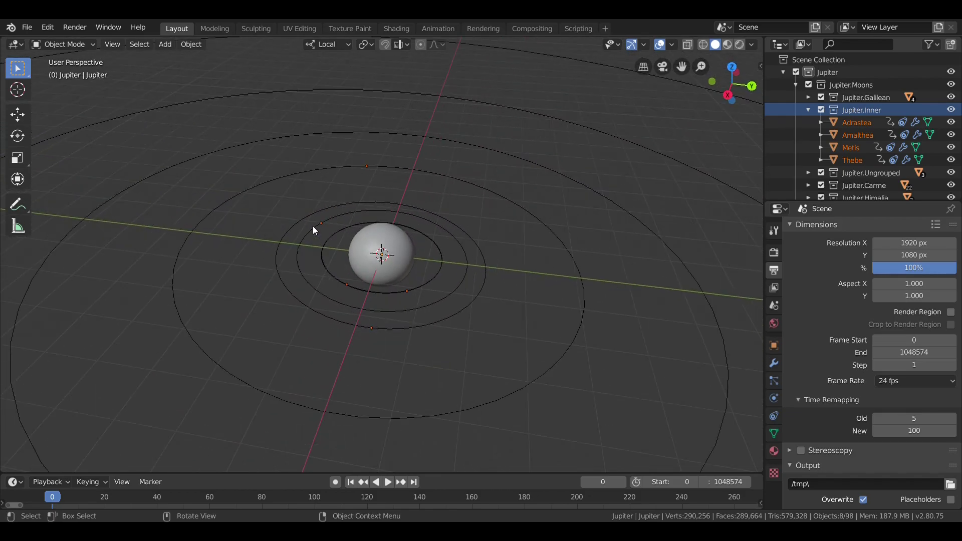
{"action": "middle_click_drag", "start_coordinate": [378, 329], "coordinate": [447, 295]}
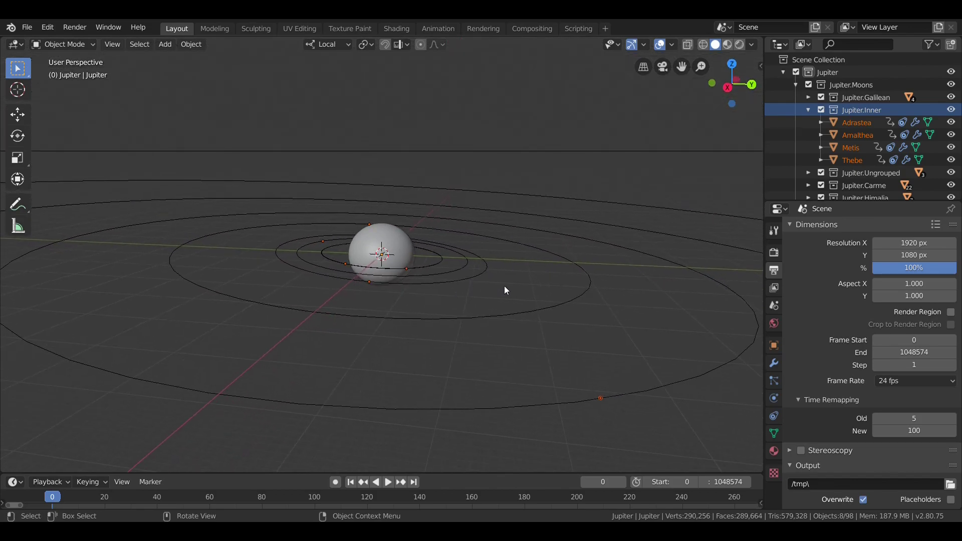
{"action": "scroll", "coordinate": [505, 287], "scroll_direction": "up", "scroll_amount": 4}
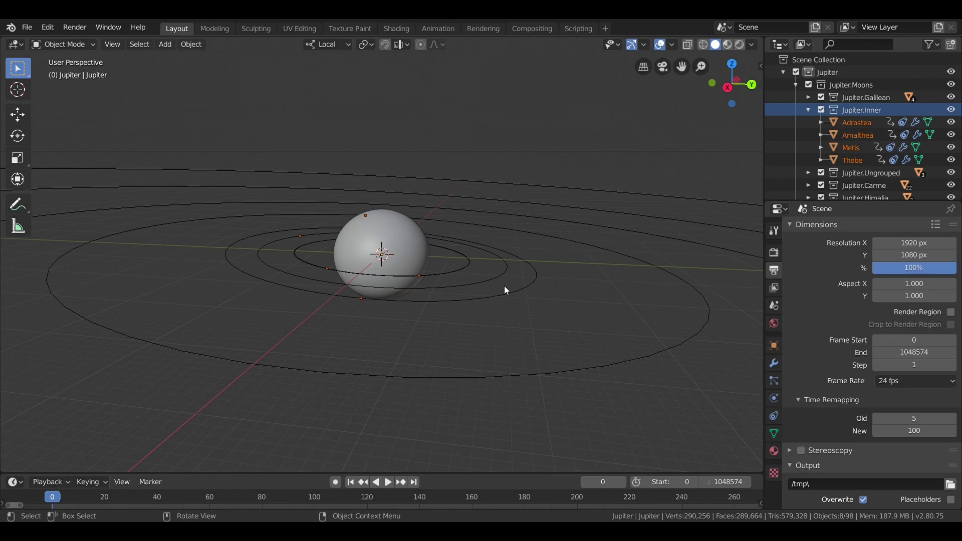
{"action": "scroll", "coordinate": [504, 286], "scroll_direction": "up", "scroll_amount": 4}
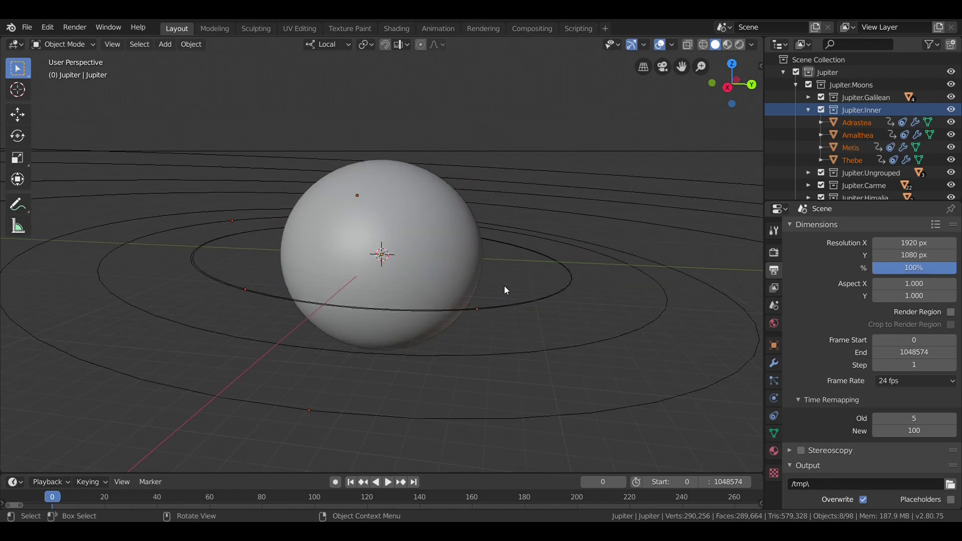
{"action": "scroll", "coordinate": [504, 286], "scroll_direction": "down", "scroll_amount": 4}
{"action": "middle_click_drag", "start_coordinate": [504, 286], "coordinate": [501, 303]}
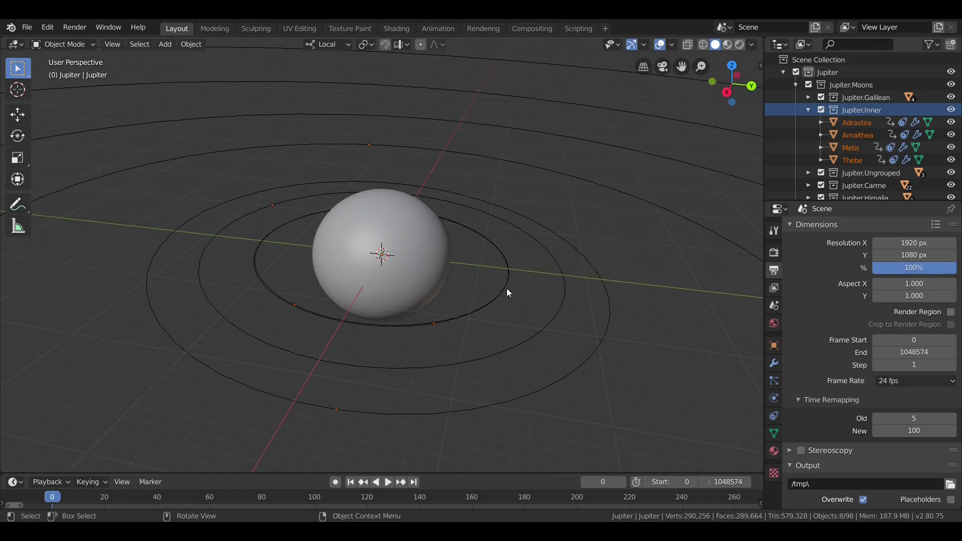
- Play the moon animation, reset Time Remapping Old to 1, then pause at frame 258
{"action": "key", "text": "space"}
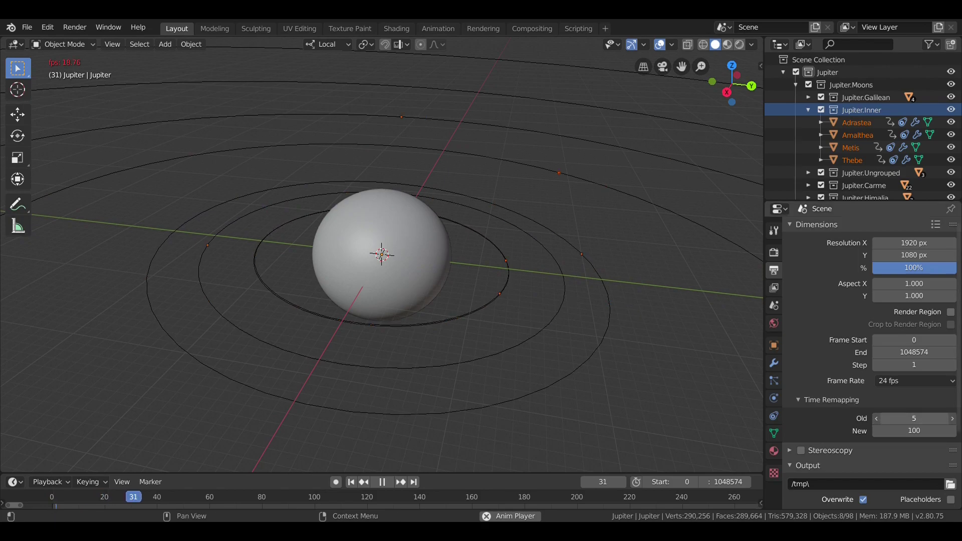
{"action": "key", "text": "BackSpace"}
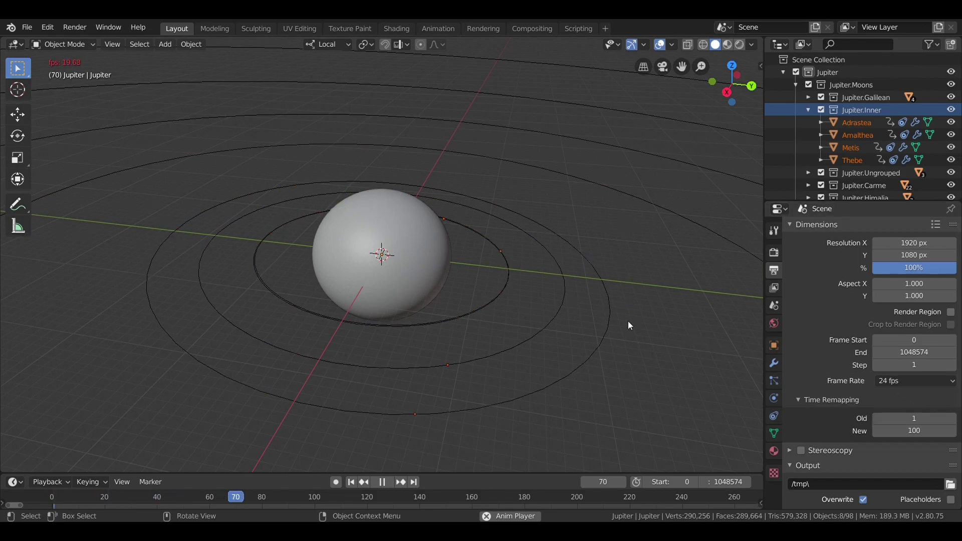
{"action": "middle_click_drag", "start_coordinate": [630, 315], "coordinate": [630, 285]}
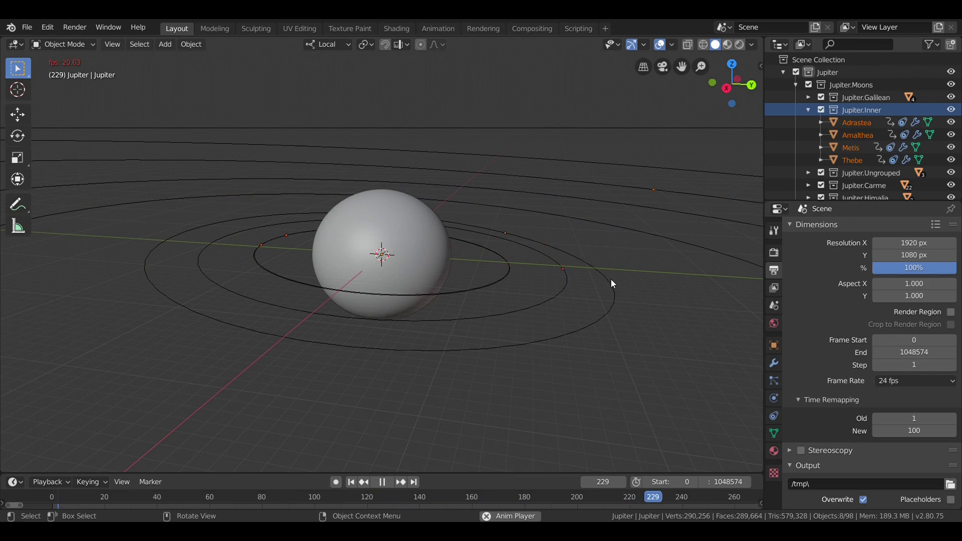
{"action": "left_click", "coordinate": [381, 481]}
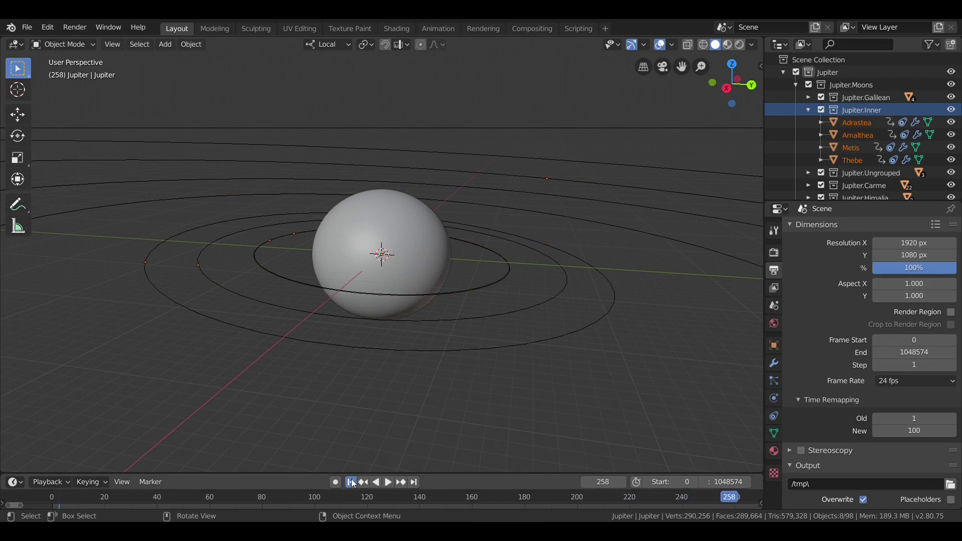
- Rewind the animation to frame 0 and zoom the view around Jupiter's orbits
{"action": "left_click", "coordinate": [350, 482]}
{"action": "scroll", "coordinate": [484, 340], "scroll_direction": "down", "scroll_amount": 6}
{"action": "scroll", "coordinate": [484, 339], "scroll_direction": "up", "scroll_amount": 3}
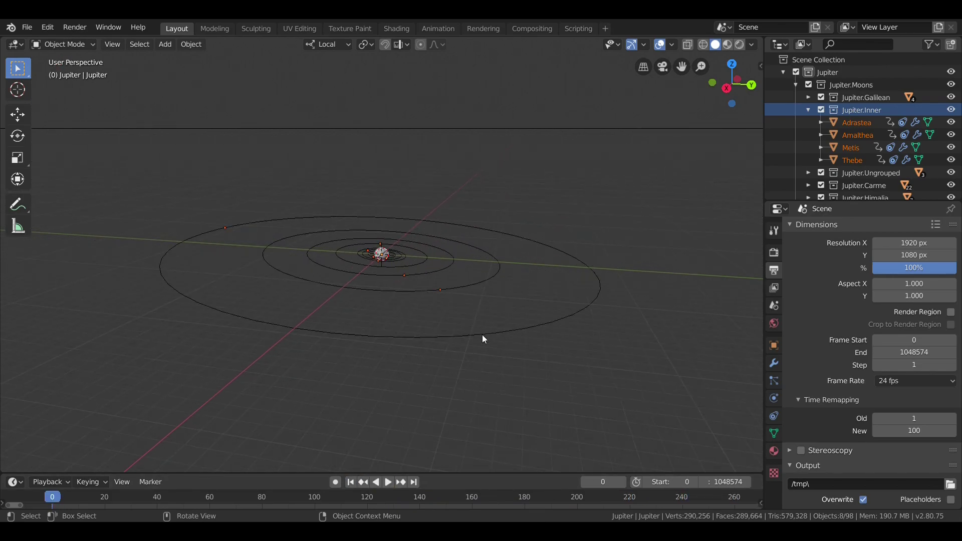
{"action": "scroll", "coordinate": [484, 340], "scroll_direction": "up", "scroll_amount": 3}
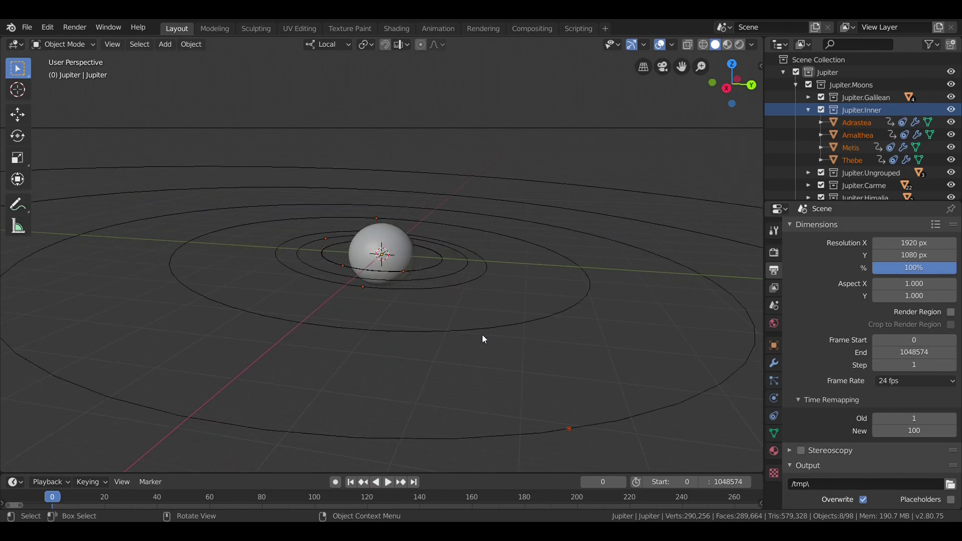
{"action": "scroll", "coordinate": [520, 262], "scroll_direction": "up", "scroll_amount": 2}
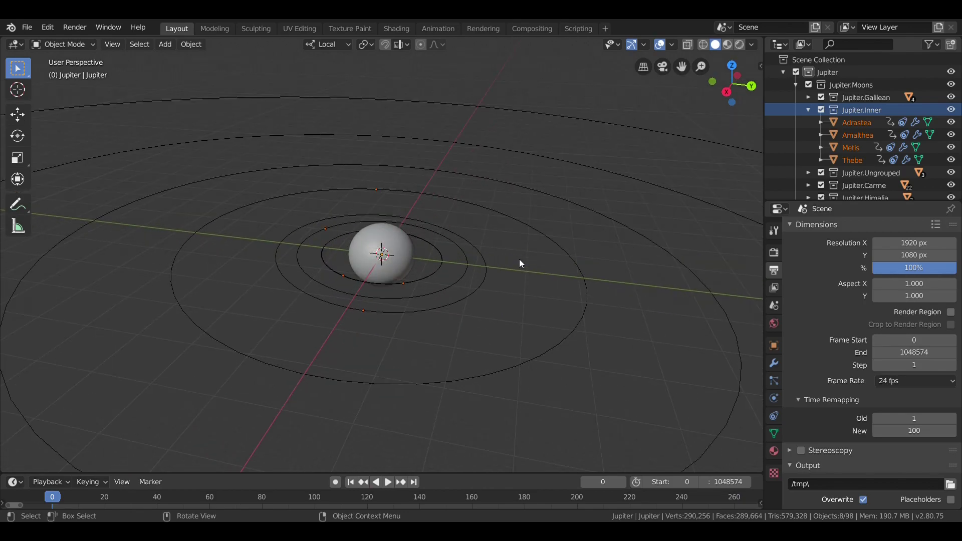
{"action": "scroll", "coordinate": [520, 261], "scroll_direction": "up", "scroll_amount": 3}
{"action": "scroll", "coordinate": [519, 261], "scroll_direction": "down", "scroll_amount": 6}
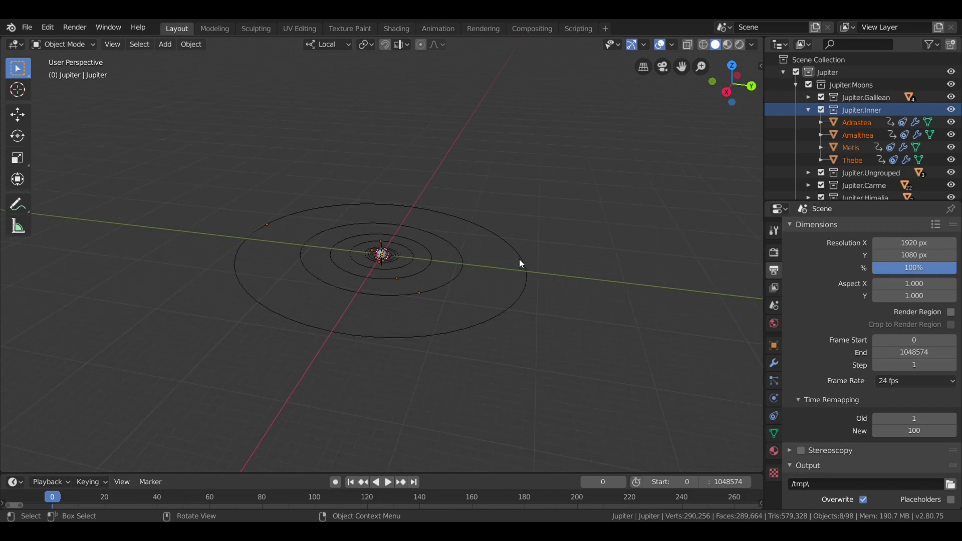
{"action": "scroll", "coordinate": [520, 259], "scroll_direction": "up", "scroll_amount": 2}
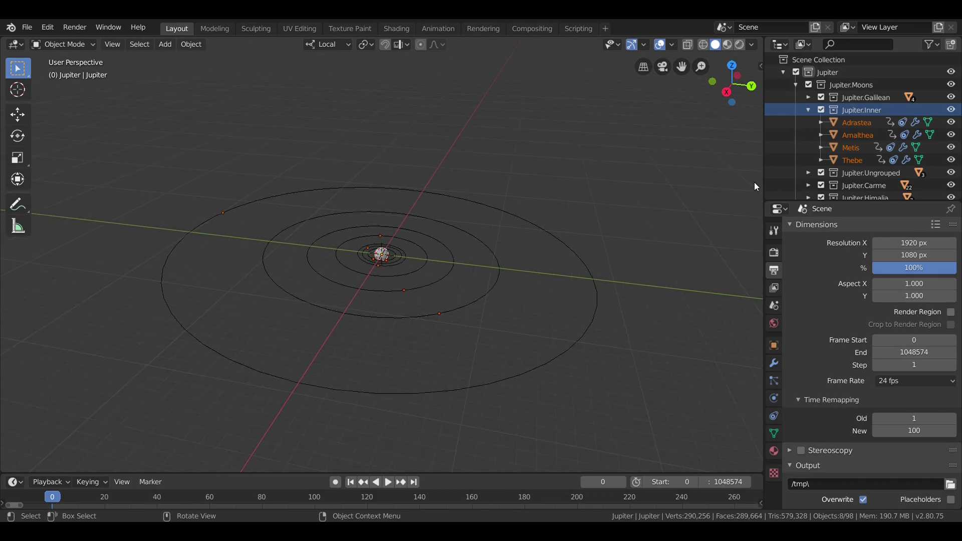
- Collapse the Jupiter.Inner group and scroll the Outliner to the moon-orbit collections
{"action": "left_click", "coordinate": [808, 110]}
{"action": "scroll", "coordinate": [522, 280], "scroll_direction": "down", "scroll_amount": 5}
{"action": "scroll", "coordinate": [522, 280], "scroll_direction": "up", "scroll_amount": 4}
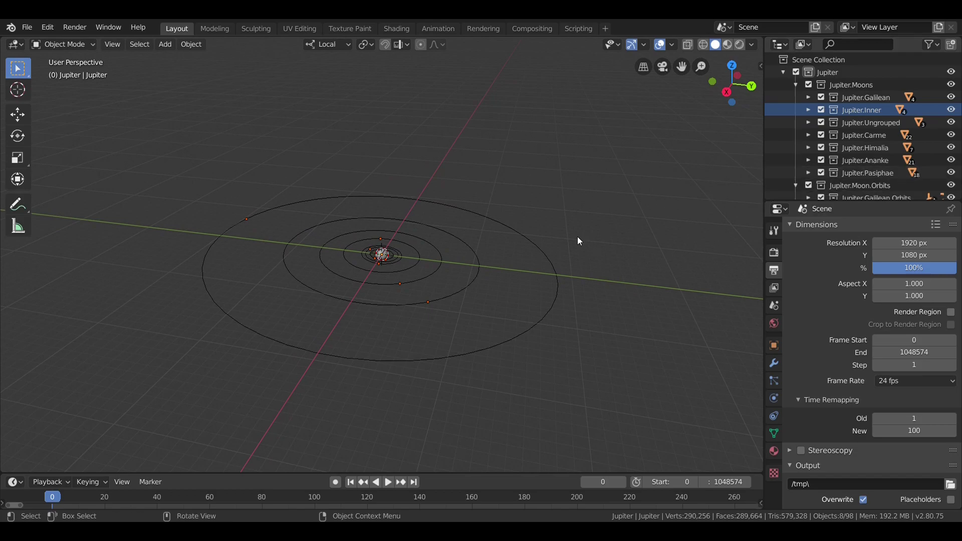
{"action": "middle_click_drag", "start_coordinate": [558, 233], "coordinate": [558, 211]}
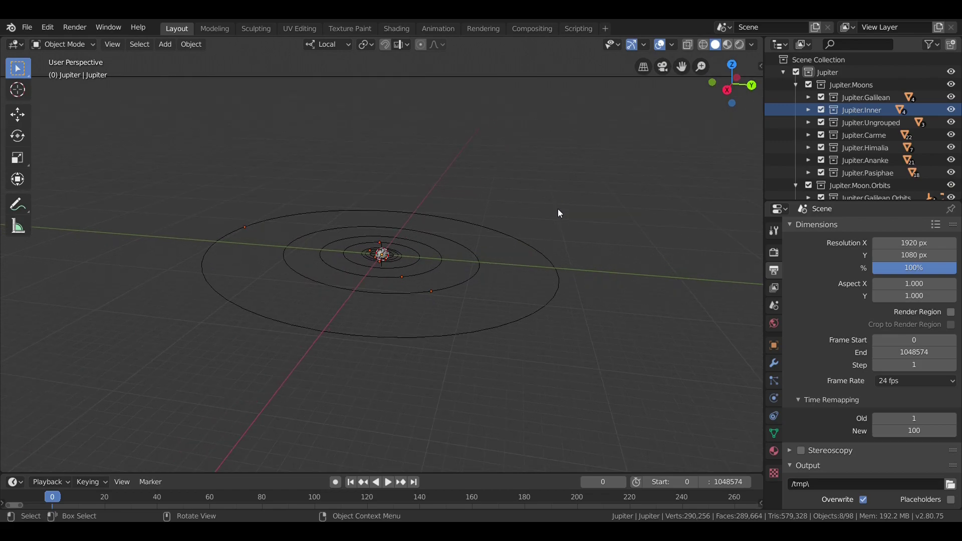
{"action": "scroll", "coordinate": [817, 127], "scroll_direction": "down", "scroll_amount": 3}
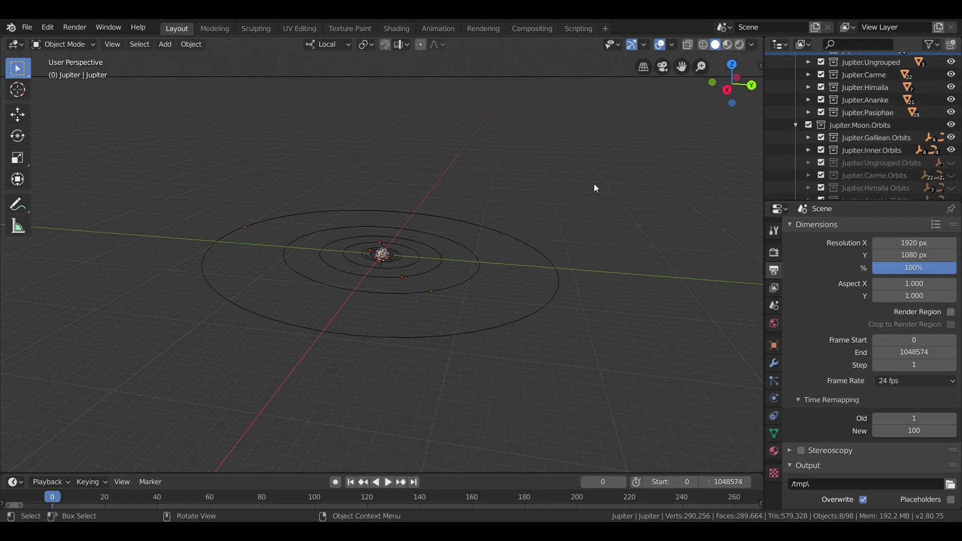
- Make Jupiter.Ungrouped.Orbits visible and expand it to list its Laplace orbits
{"action": "left_click", "coordinate": [951, 163]}
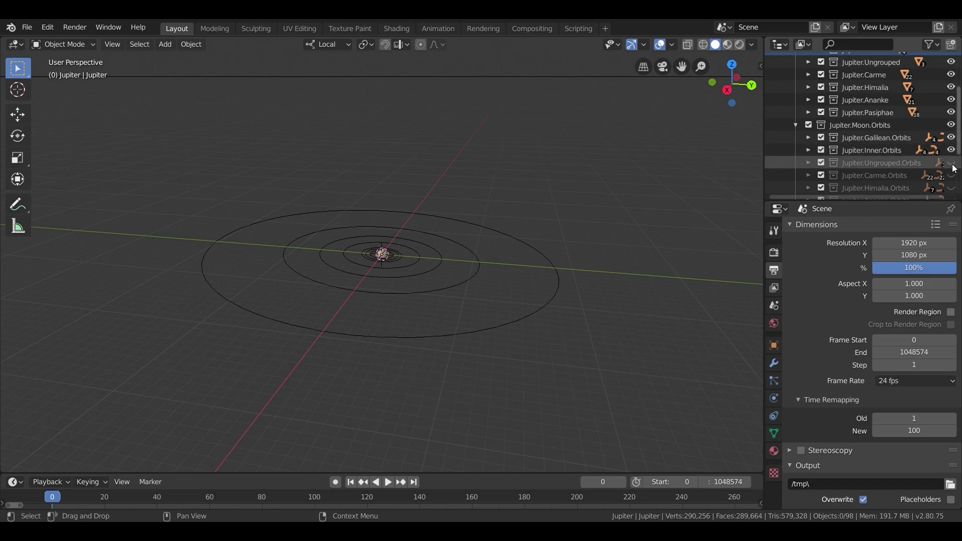
{"action": "left_click", "coordinate": [806, 162]}
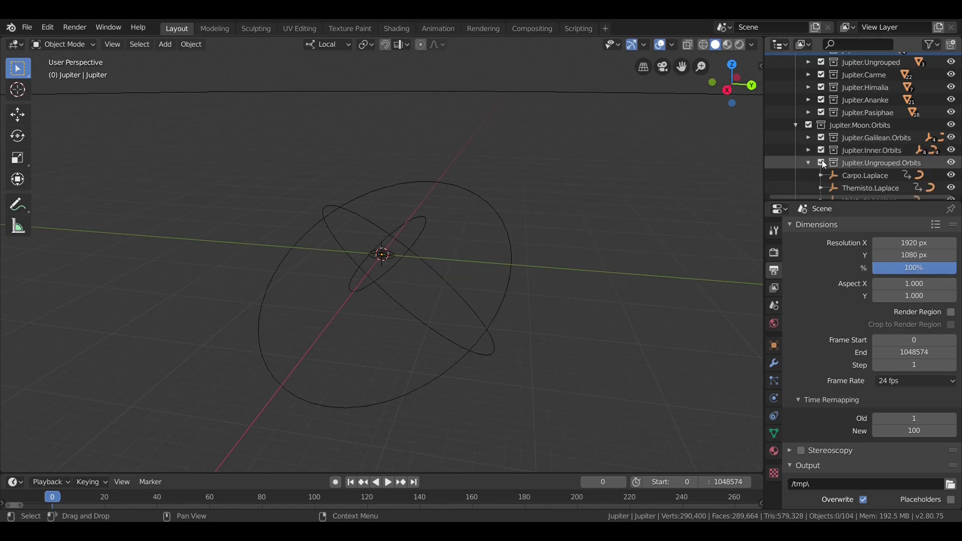
{"action": "scroll", "coordinate": [829, 156], "scroll_direction": "down", "scroll_amount": 2}
{"action": "left_click", "coordinate": [822, 135]}
{"action": "left_click", "coordinate": [822, 135]}
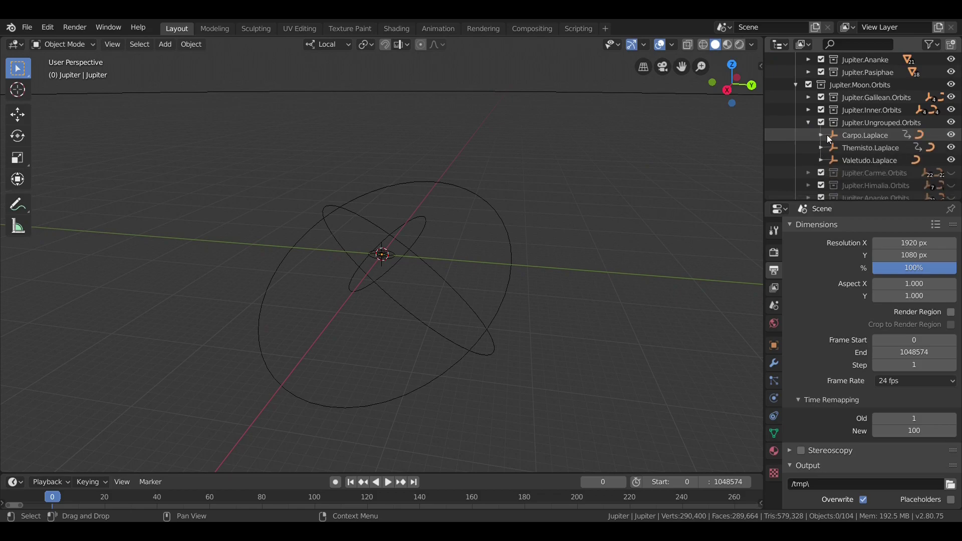
- Select the Themisto.Laplace orbit together with its children
{"action": "right_click", "coordinate": [838, 144]}
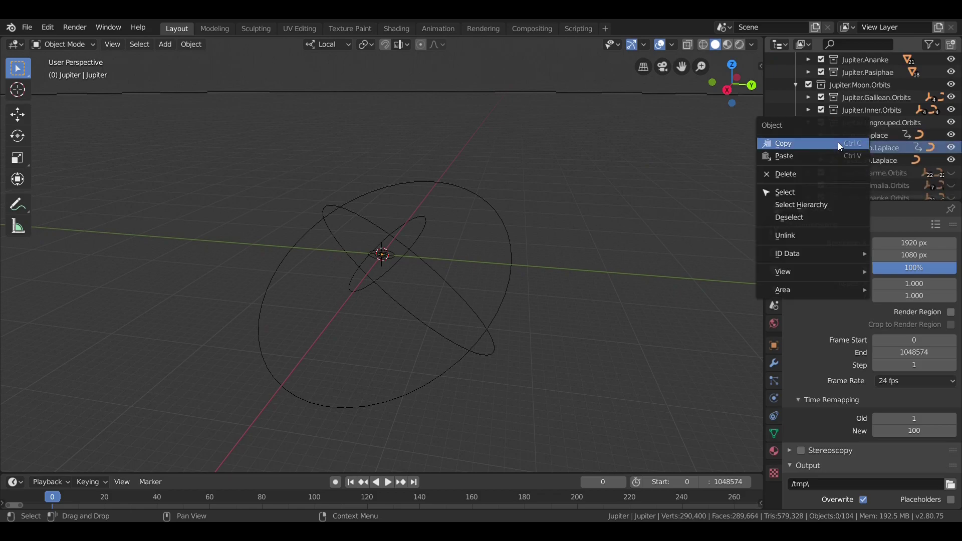
{"action": "left_click", "coordinate": [828, 195]}
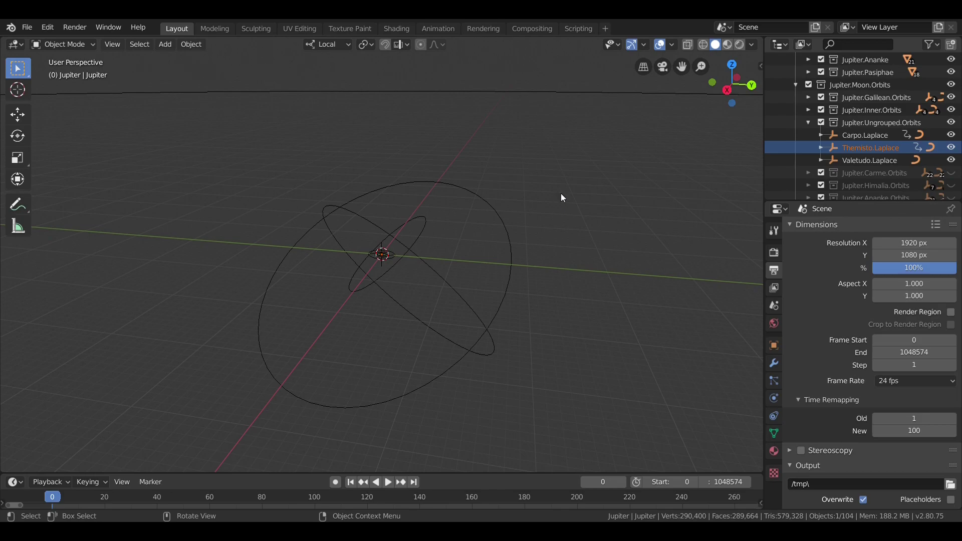
{"action": "scroll", "coordinate": [562, 194], "scroll_direction": "down", "scroll_amount": 10}
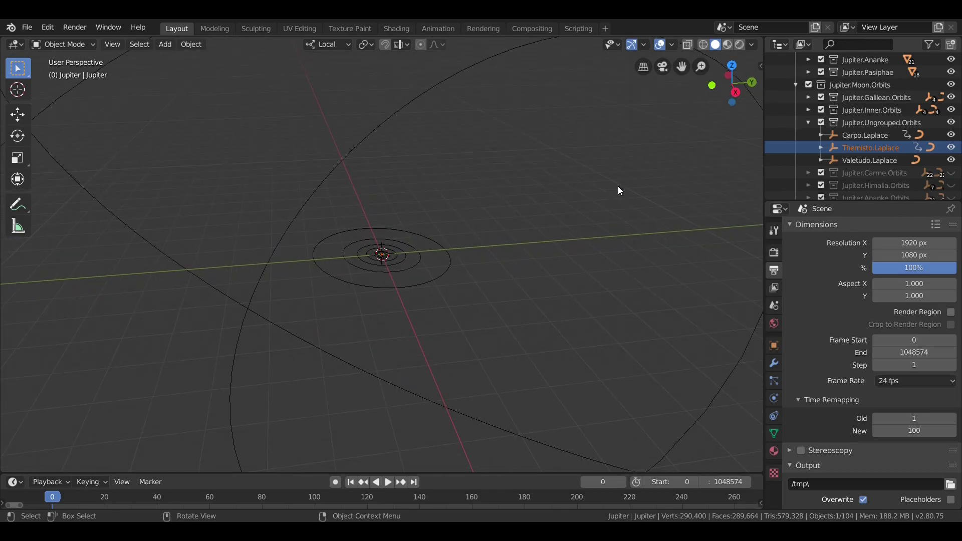
{"action": "right_click", "coordinate": [844, 151]}
{"action": "left_click", "coordinate": [846, 160]}
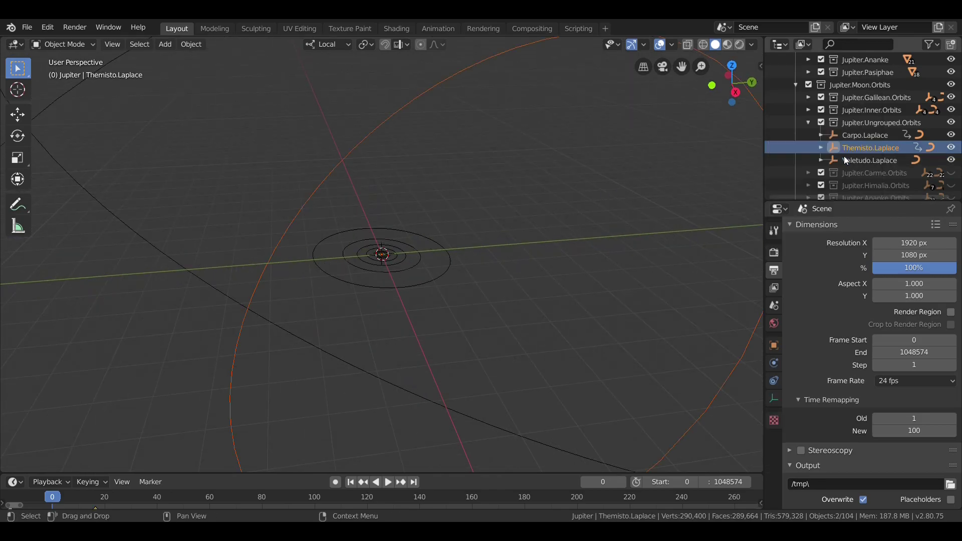
{"action": "mouse_move", "coordinate": [633, 174]}
{"action": "middle_mouse_down"}
{"action": "mouse_move", "coordinate": [594, 191]}
{"action": "mouse_move", "coordinate": [560, 191]}
{"action": "mouse_move", "coordinate": [620, 191]}
{"action": "mouse_move", "coordinate": [630, 172]}
{"action": "middle_mouse_up"}
- Select the Carpo.Laplace and Valetudo.Laplace hierarchies, view all three tilted orbits, and collapse the list
{"action": "right_click", "coordinate": [865, 135]}
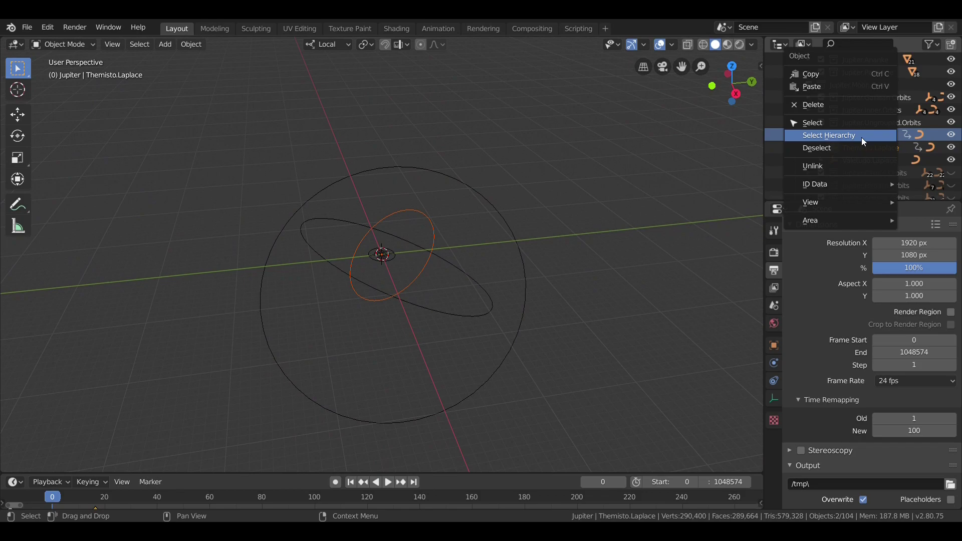
{"action": "left_click", "coordinate": [861, 137]}
{"action": "middle_click_drag", "start_coordinate": [671, 175], "coordinate": [569, 185]}
{"action": "right_click", "coordinate": [861, 157]}
{"action": "left_click", "coordinate": [862, 156]}
{"action": "scroll", "coordinate": [608, 178], "scroll_direction": "up", "scroll_amount": 5}
{"action": "scroll", "coordinate": [593, 200], "scroll_direction": "down", "scroll_amount": 5}
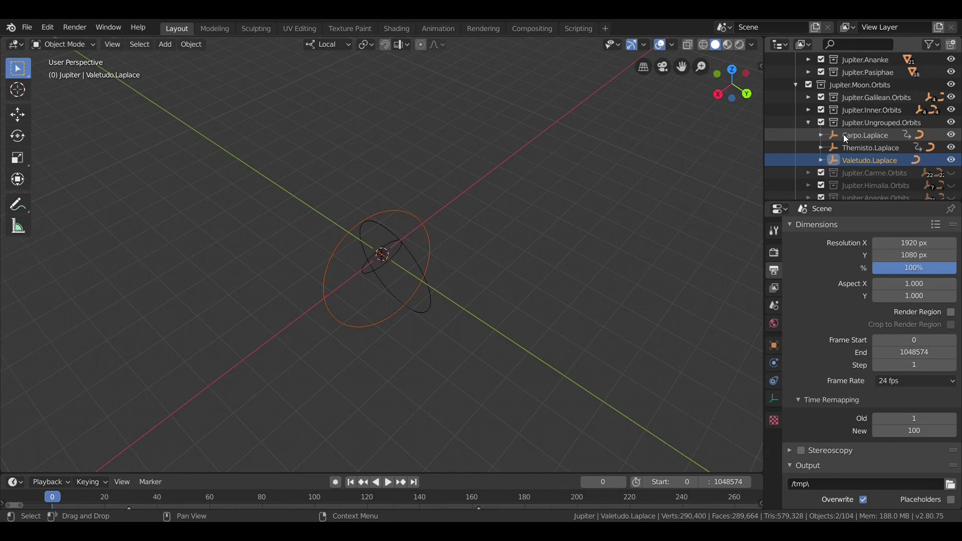
{"action": "middle_click_drag", "start_coordinate": [438, 200], "coordinate": [461, 171]}
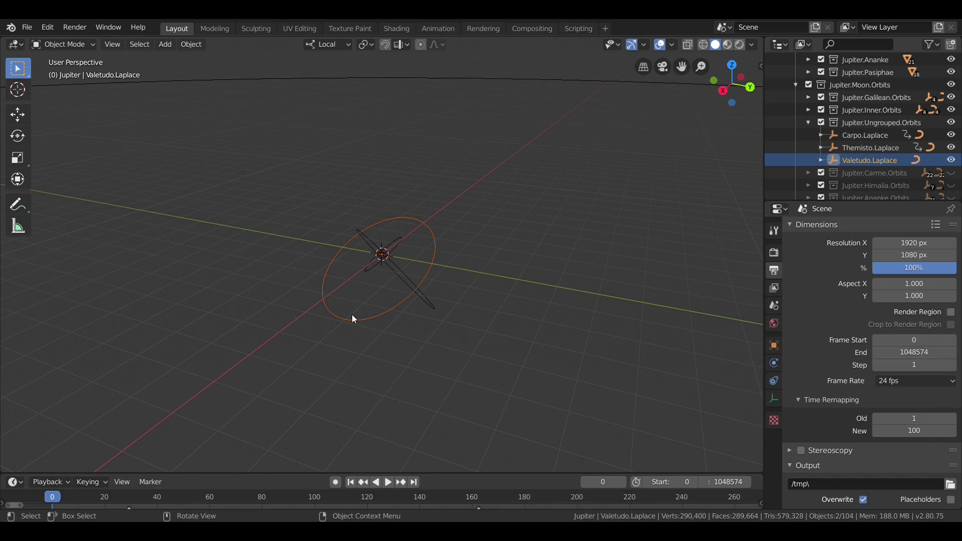
{"action": "middle_click_drag", "start_coordinate": [431, 276], "coordinate": [505, 235]}
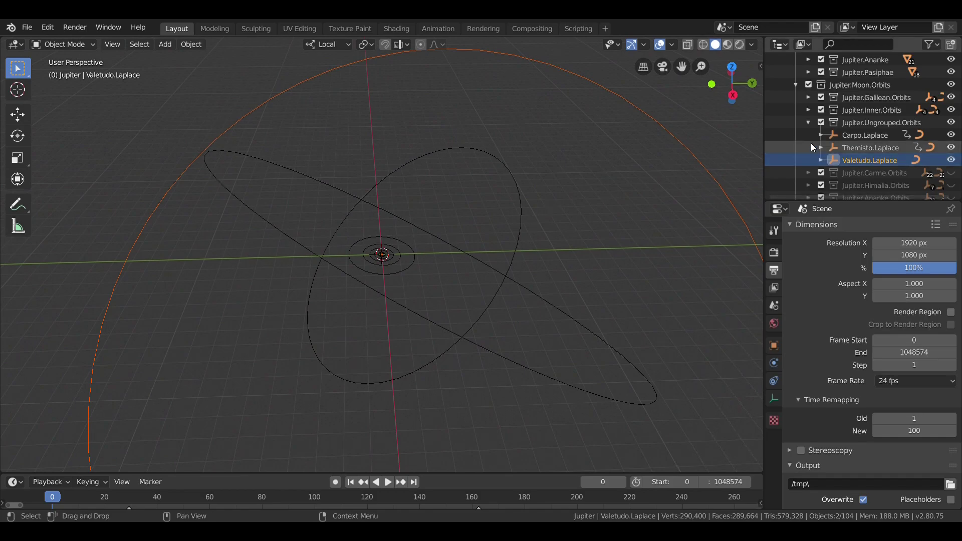
{"action": "left_click", "coordinate": [808, 123]}
- Select the three Jupiter.Ungrouped moons and start the animation playing
{"action": "scroll", "coordinate": [807, 125], "scroll_direction": "up", "scroll_amount": 5}
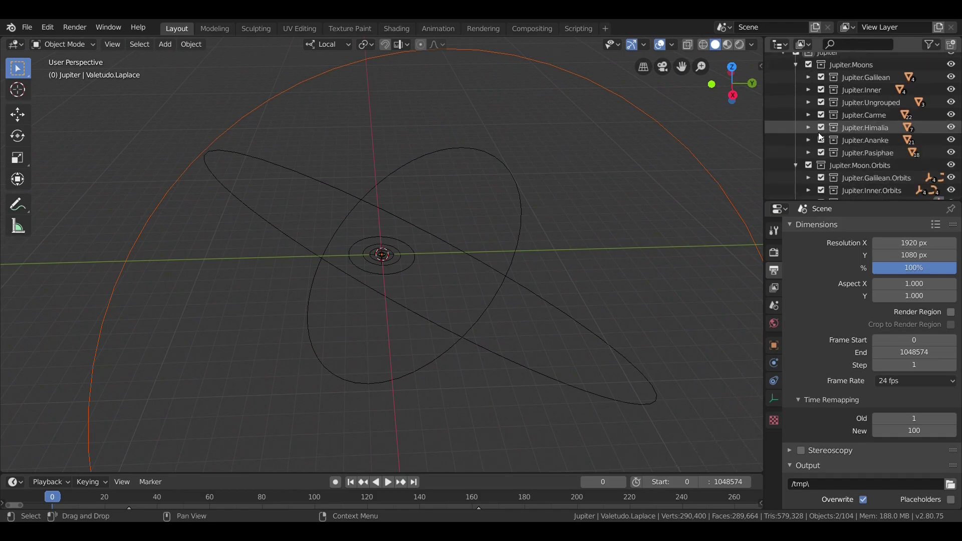
{"action": "right_click", "coordinate": [845, 123]}
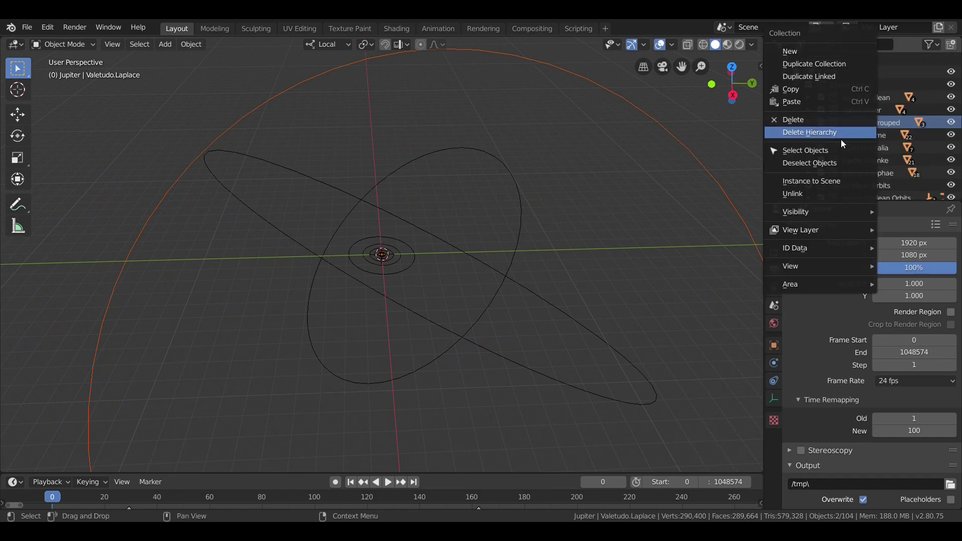
{"action": "left_click", "coordinate": [832, 150]}
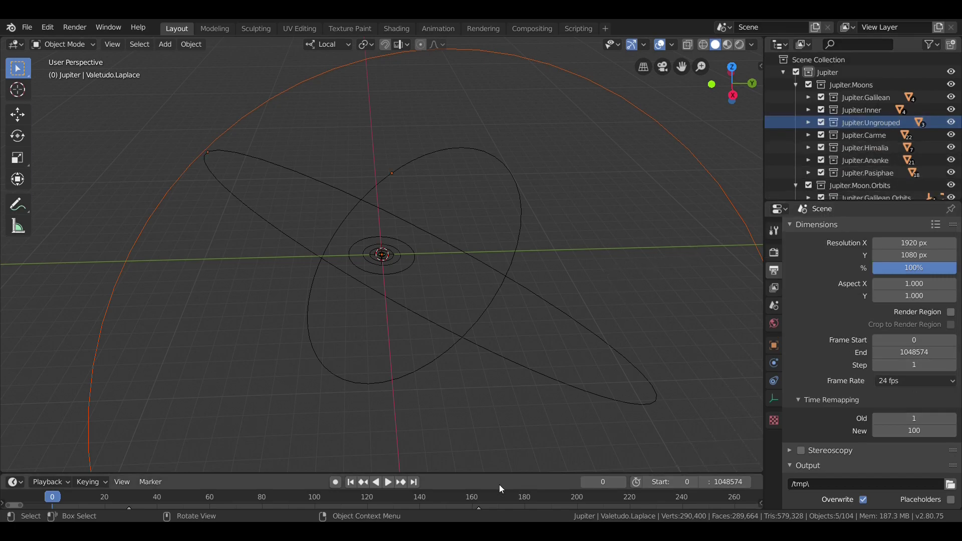
{"action": "left_click", "coordinate": [388, 482]}
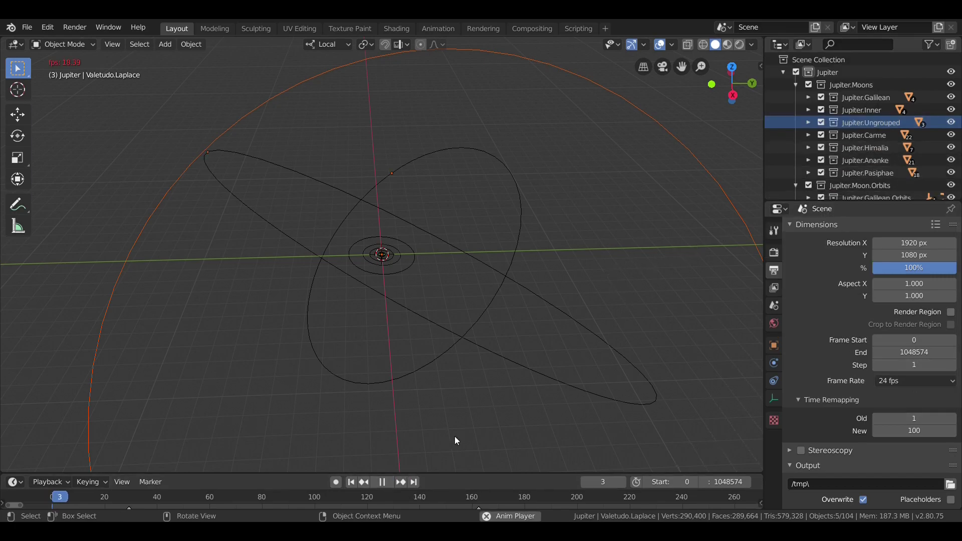
{"action": "left_click", "coordinate": [545, 361]}
{"action": "right_click", "coordinate": [858, 122]}
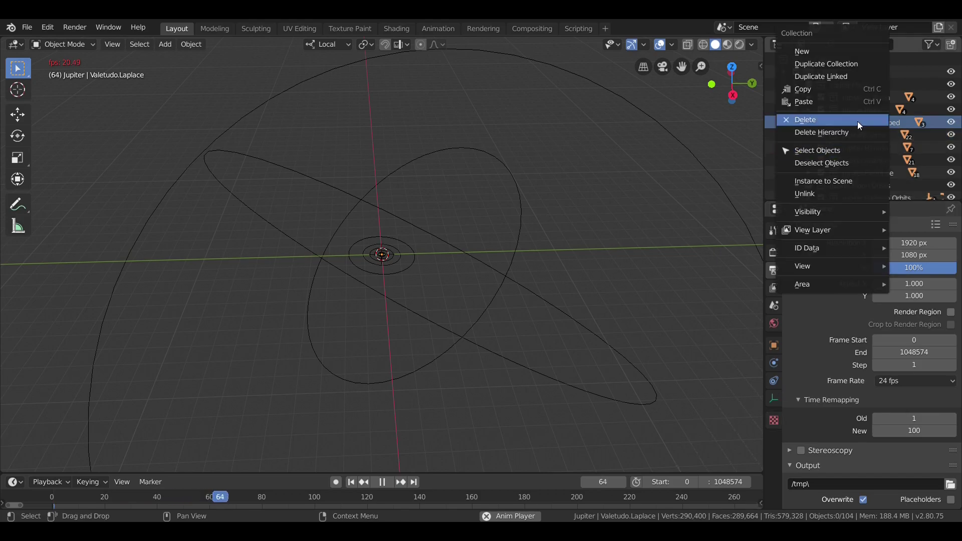
{"action": "left_click", "coordinate": [852, 149]}
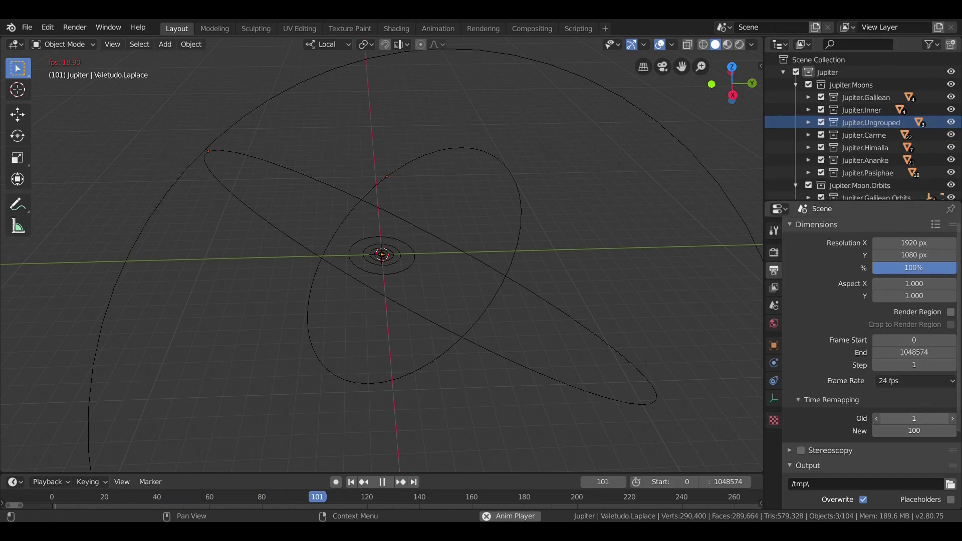
- Set Time Remapping Old to 10, then 25, and finally 100
{"action": "left_click", "coordinate": [917, 419]}
{"action": "type", "text": "10"}
{"action": "key", "text": "Return"}
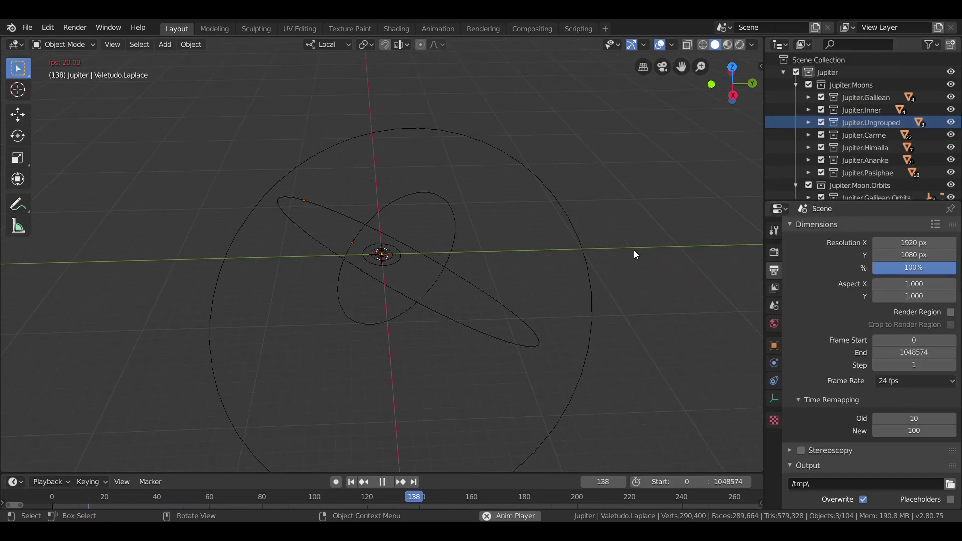
{"action": "left_click", "coordinate": [912, 418]}
{"action": "type", "text": "25"}
{"action": "key", "text": "Return"}
{"action": "left_click", "coordinate": [914, 418]}
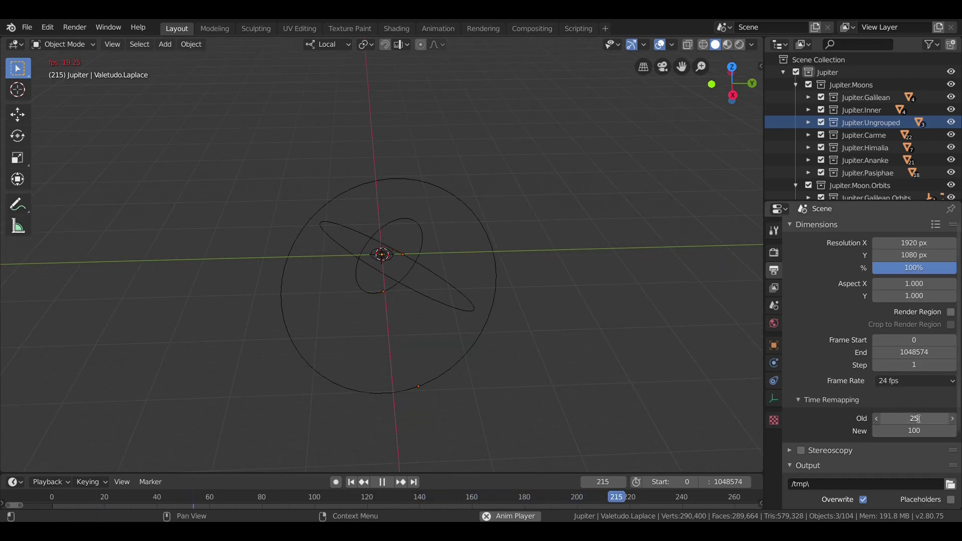
{"action": "type", "text": "100"}
{"action": "key", "text": "Return"}
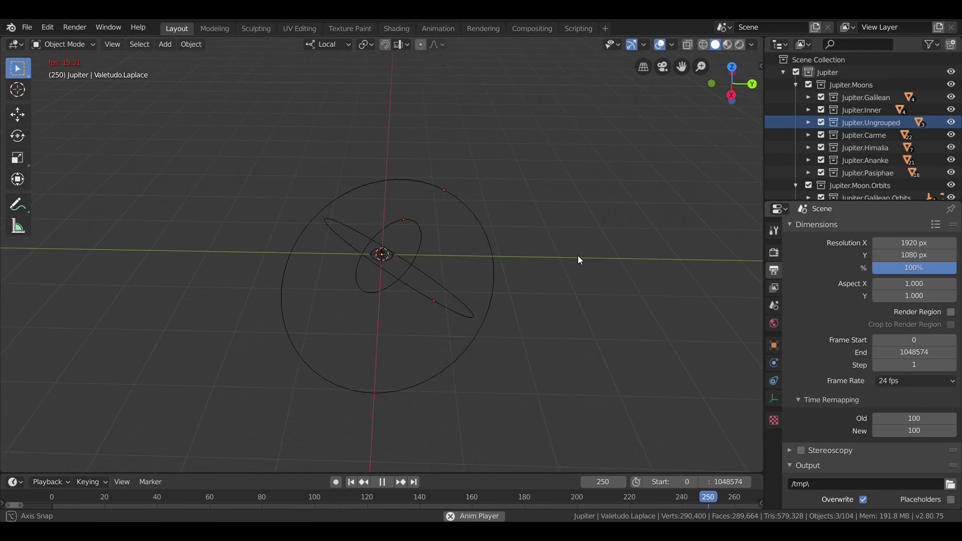
- Deselect the moons, stop playback, and return to frame 0
{"action": "middle_click_drag", "start_coordinate": [578, 255], "coordinate": [616, 249]}
{"action": "left_click", "coordinate": [589, 310]}
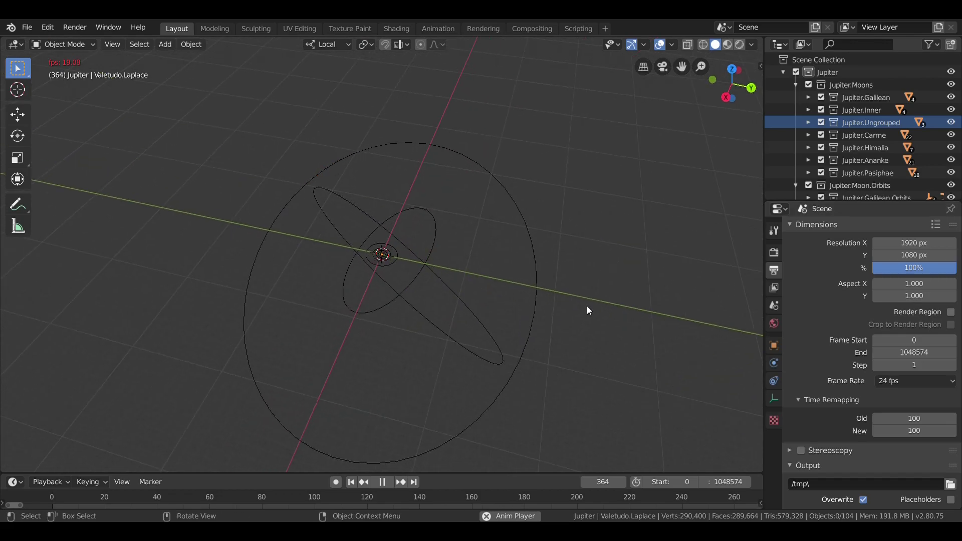
{"action": "left_click", "coordinate": [384, 481]}
{"action": "left_click", "coordinate": [352, 482]}
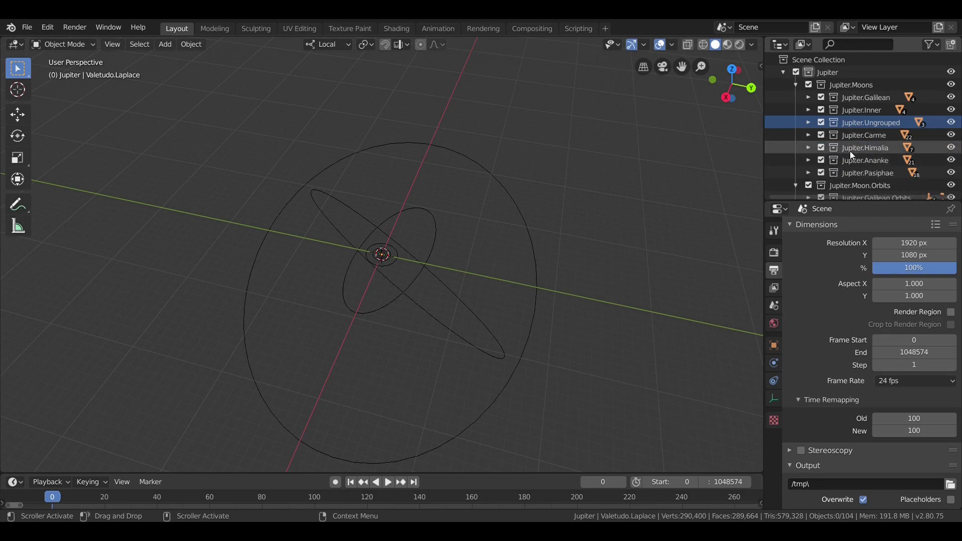
- Show the Jupiter.Himalia.Orbits paths in the viewport
{"action": "scroll", "coordinate": [850, 152], "scroll_direction": "down", "scroll_amount": 5}
{"action": "scroll", "coordinate": [849, 152], "scroll_direction": "up", "scroll_amount": 1}
{"action": "left_click", "coordinate": [951, 167]}
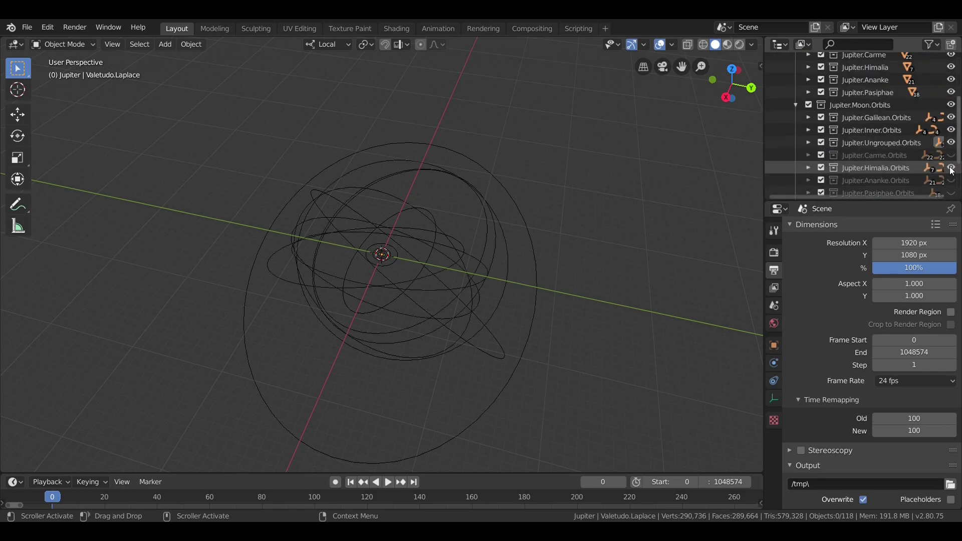
{"action": "middle_click_drag", "start_coordinate": [543, 206], "coordinate": [586, 195]}
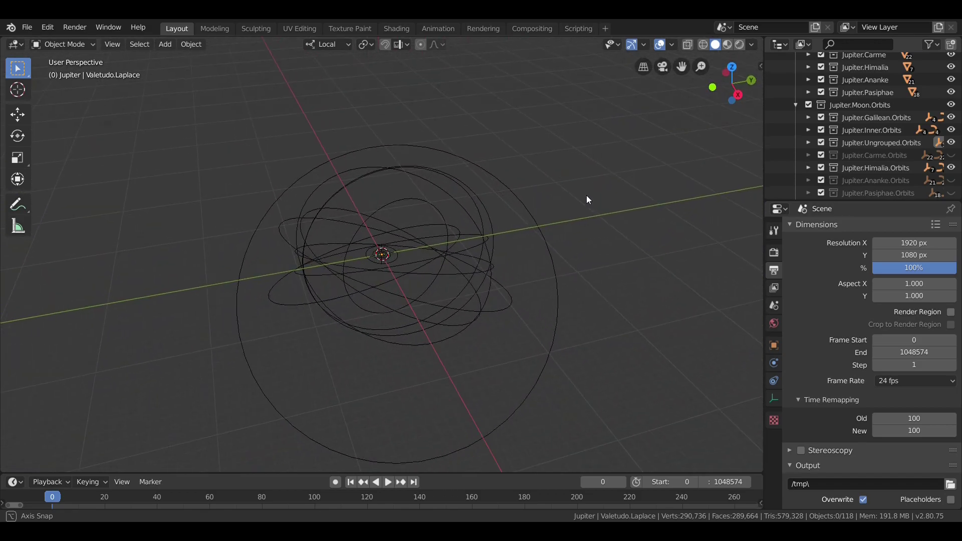
{"action": "scroll", "coordinate": [586, 195], "scroll_direction": "up", "scroll_amount": 2}
{"action": "scroll", "coordinate": [587, 199], "scroll_direction": "up", "scroll_amount": 1}
{"action": "scroll", "coordinate": [849, 129], "scroll_direction": "up", "scroll_amount": 4}
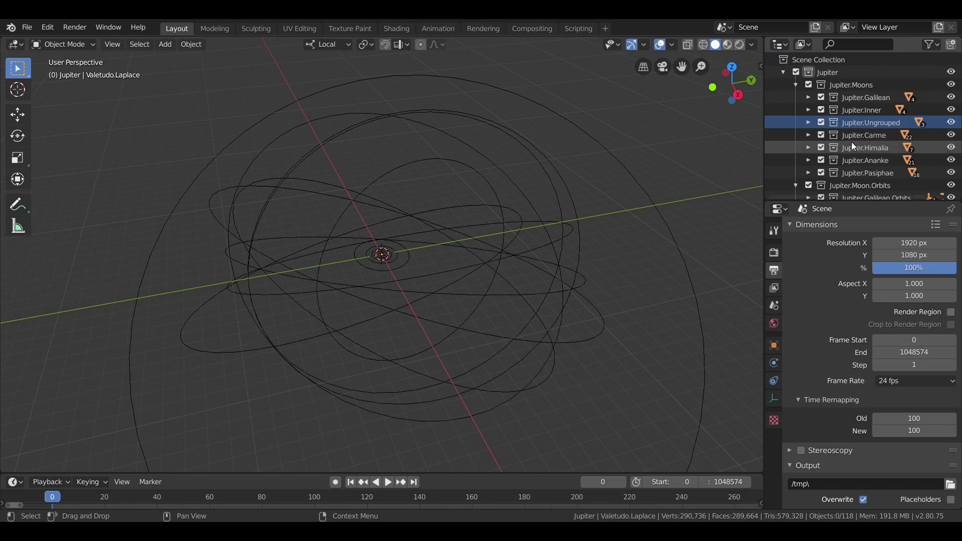
- Select the Jupiter.Himalia moons and start the animation playback
{"action": "right_click", "coordinate": [852, 148]}
{"action": "left_click", "coordinate": [849, 152]}
{"action": "middle_click_drag", "start_coordinate": [618, 191], "coordinate": [677, 173]}
{"action": "key", "text": "space"}
{"action": "scroll", "coordinate": [852, 158], "scroll_direction": "down", "scroll_amount": 6}
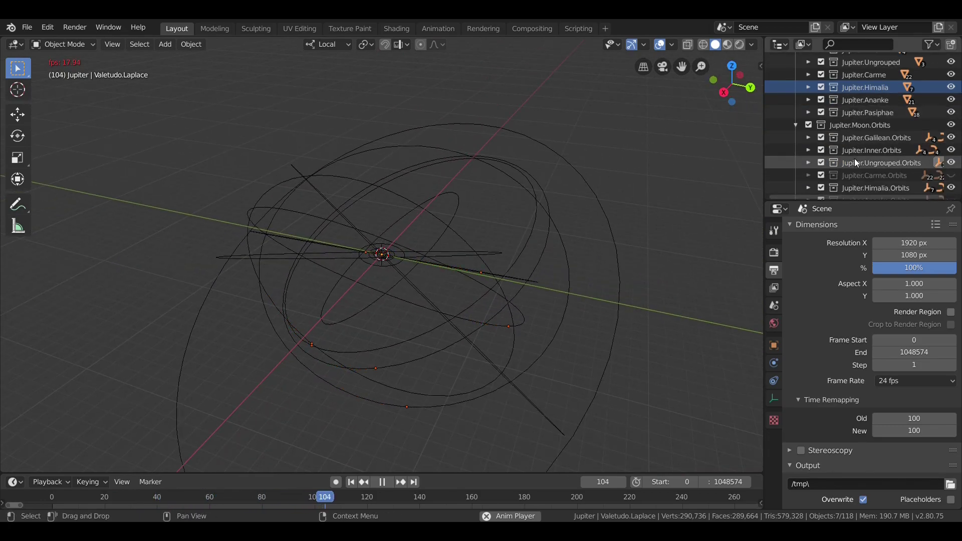
{"action": "middle_click_drag", "start_coordinate": [750, 173], "coordinate": [587, 198]}
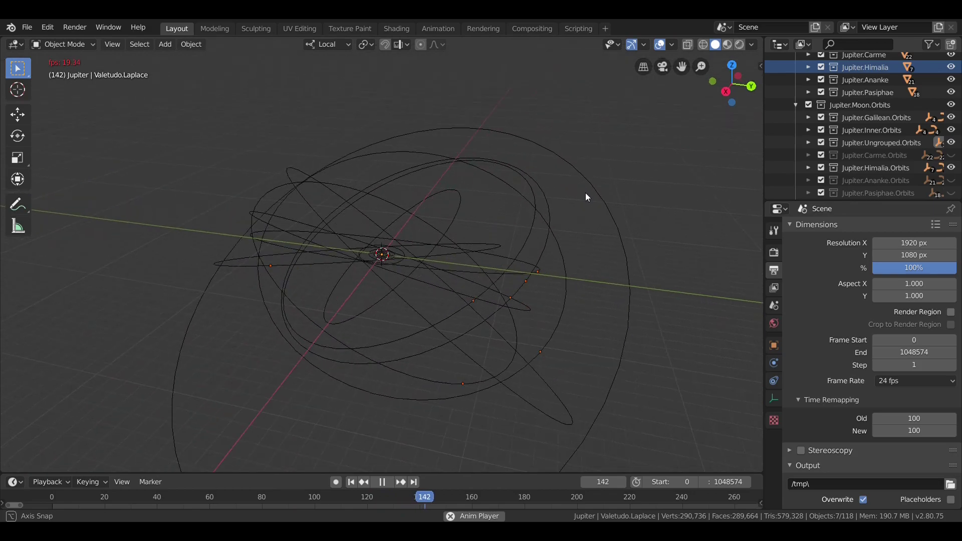
- Select and inspect the Carpo.Orbit path under Jupiter.Ungrouped.Orbits, then collapse the tree
{"action": "left_click", "coordinate": [809, 142]}
{"action": "left_click", "coordinate": [821, 156]}
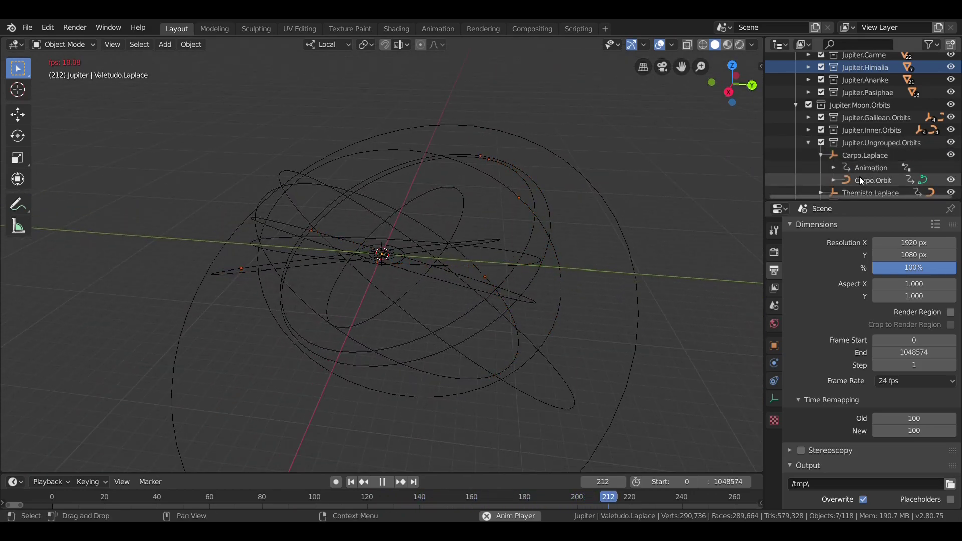
{"action": "left_click", "coordinate": [860, 180]}
{"action": "middle_click_drag", "start_coordinate": [554, 227], "coordinate": [507, 239]}
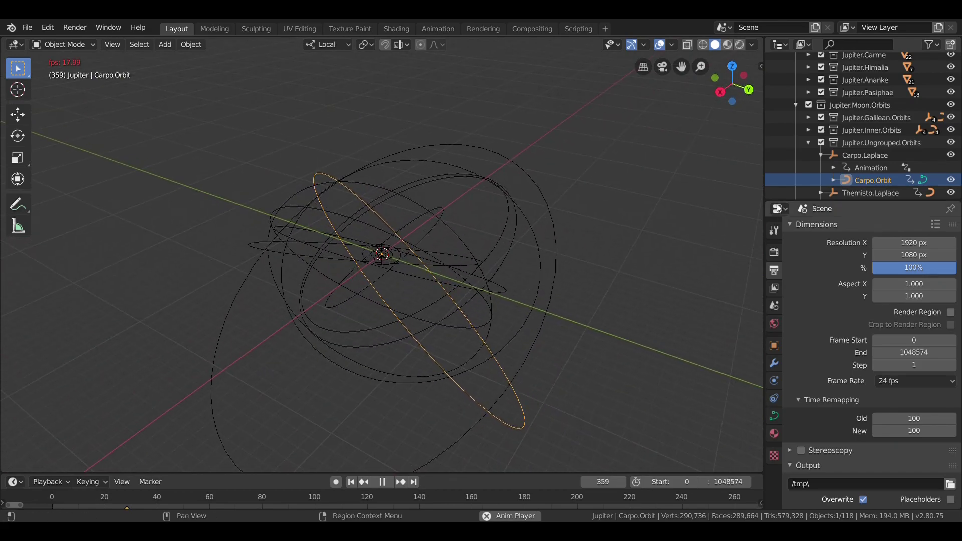
{"action": "left_click", "coordinate": [820, 156]}
{"action": "left_click", "coordinate": [808, 143]}
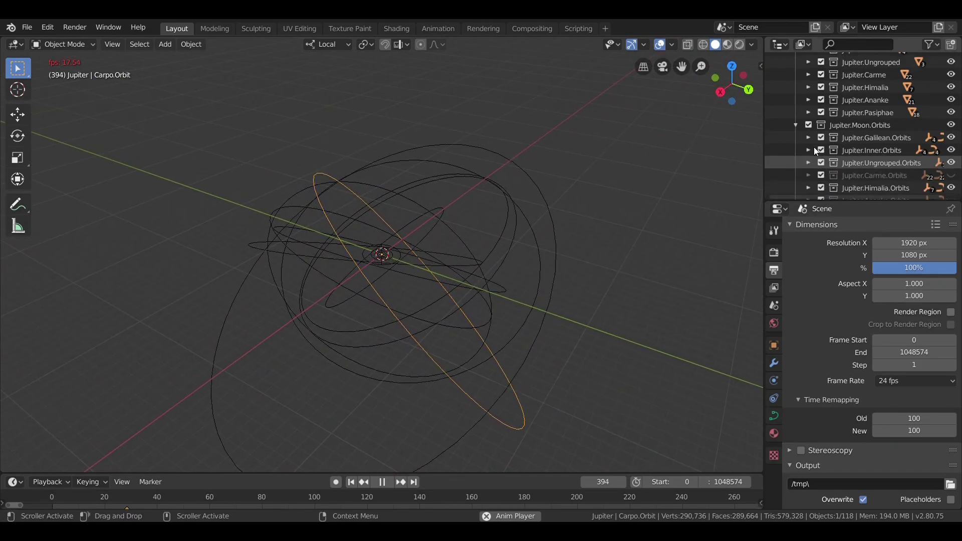
- Select the Jupiter.Himalia moons with Select Objects, reselecting them after a deselect
{"action": "scroll", "coordinate": [821, 150], "scroll_direction": "up", "scroll_amount": 4}
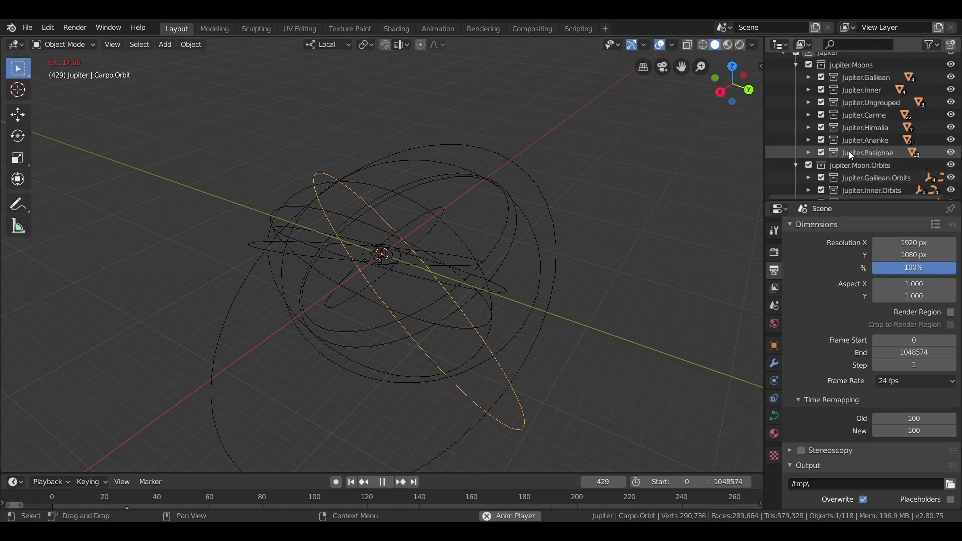
{"action": "right_click", "coordinate": [857, 145]}
{"action": "left_click", "coordinate": [852, 150]}
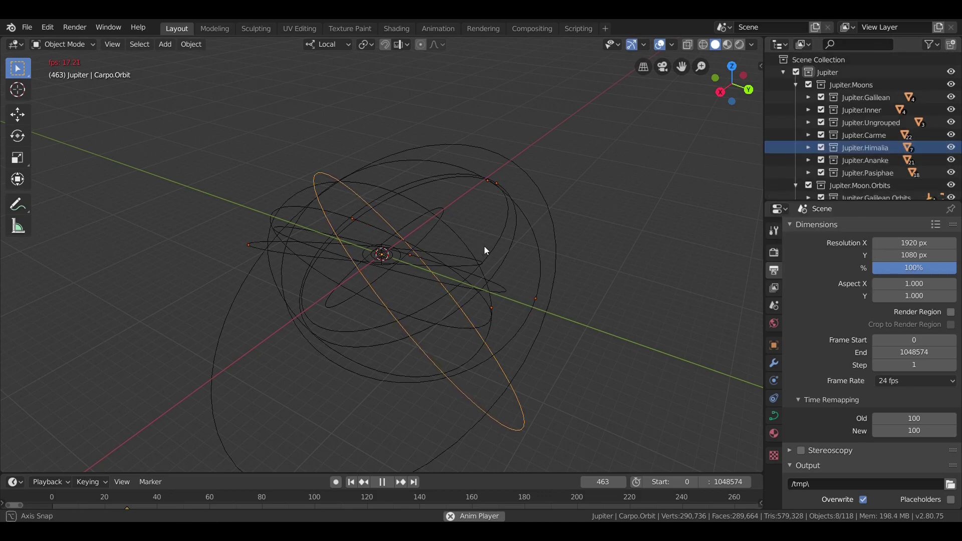
{"action": "middle_click_drag", "start_coordinate": [484, 246], "coordinate": [514, 244]}
{"action": "left_click", "coordinate": [517, 244]}
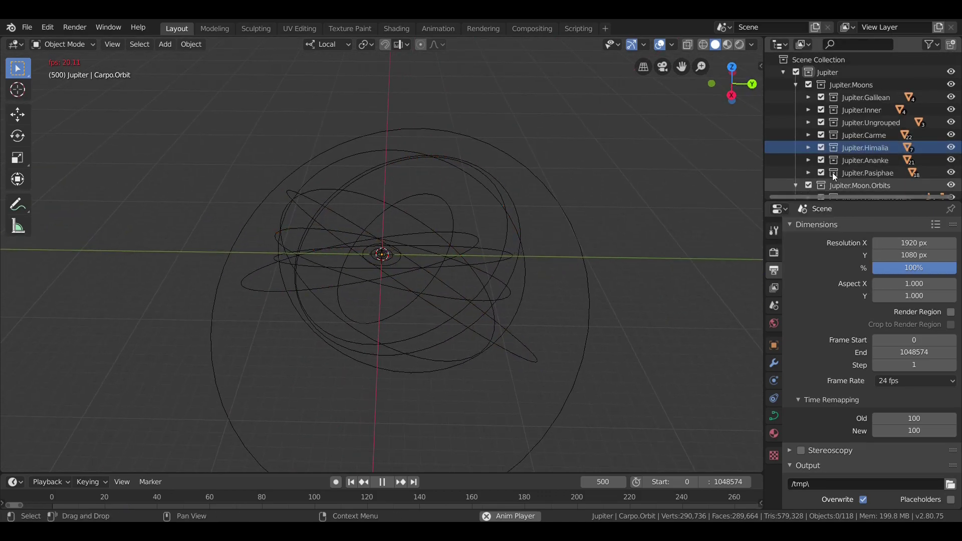
{"action": "right_click", "coordinate": [844, 147]}
{"action": "left_click", "coordinate": [843, 150]}
{"action": "middle_click_drag", "start_coordinate": [583, 203], "coordinate": [603, 235]}
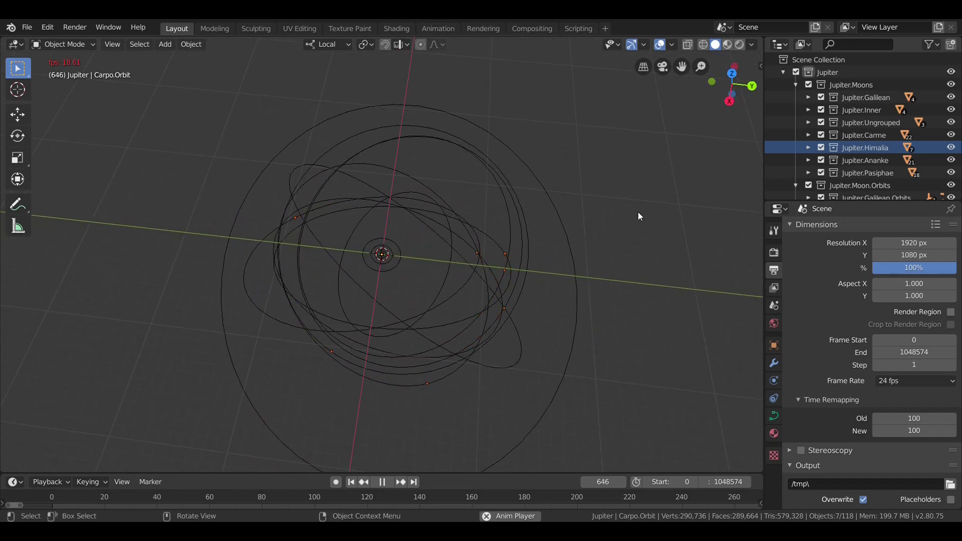
- Expand Jupiter.Himalia to review its moon list, then collapse it again
{"action": "scroll", "coordinate": [849, 155], "scroll_direction": "down", "scroll_amount": 5}
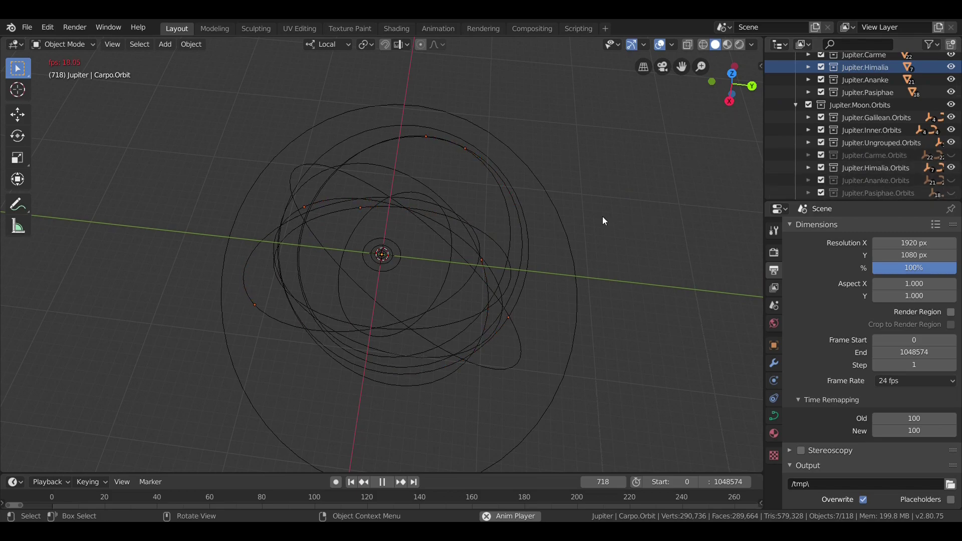
{"action": "middle_click_drag", "start_coordinate": [602, 215], "coordinate": [631, 206]}
{"action": "scroll", "coordinate": [849, 156], "scroll_direction": "up", "scroll_amount": 5}
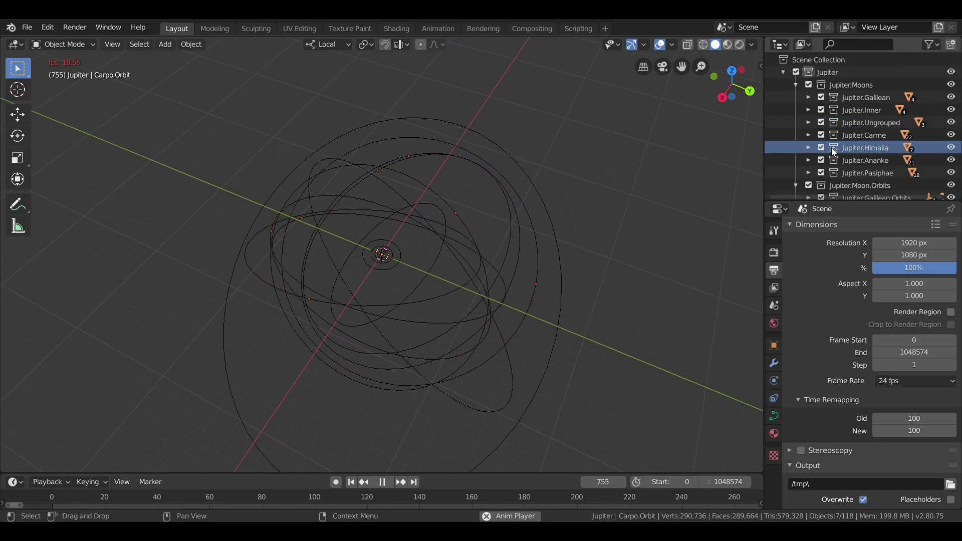
{"action": "left_click", "coordinate": [808, 147]}
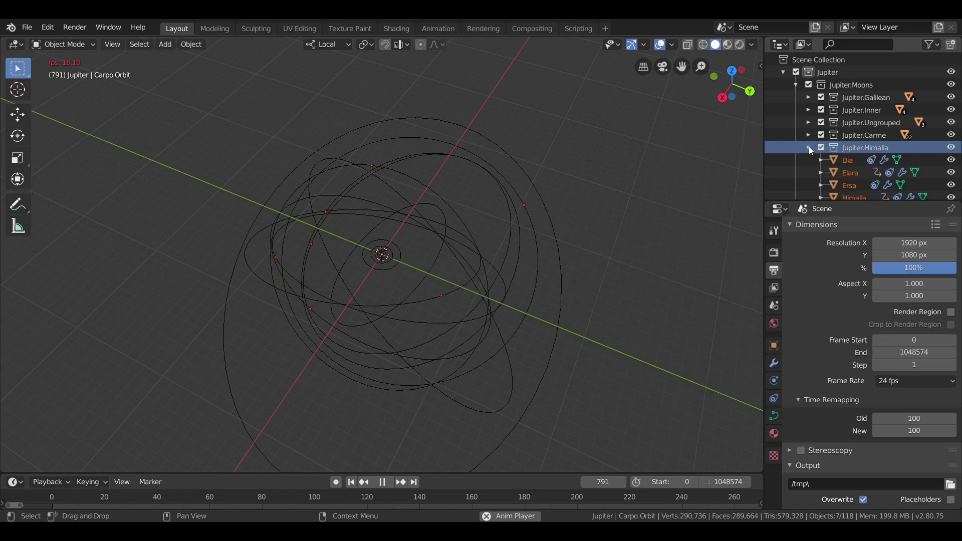
{"action": "scroll", "coordinate": [809, 147], "scroll_direction": "down", "scroll_amount": 3}
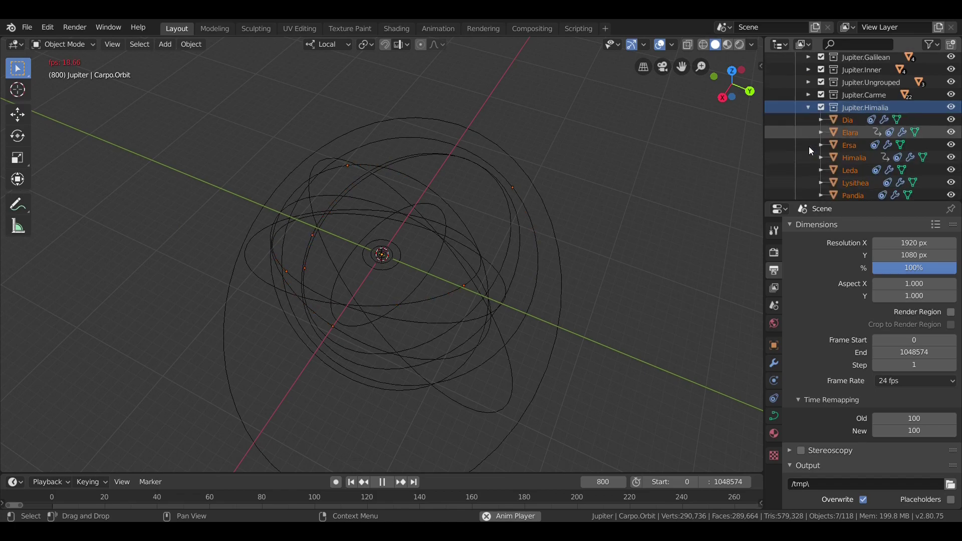
{"action": "left_click", "coordinate": [808, 108]}
{"action": "scroll", "coordinate": [652, 208], "scroll_direction": "up", "scroll_amount": 2}
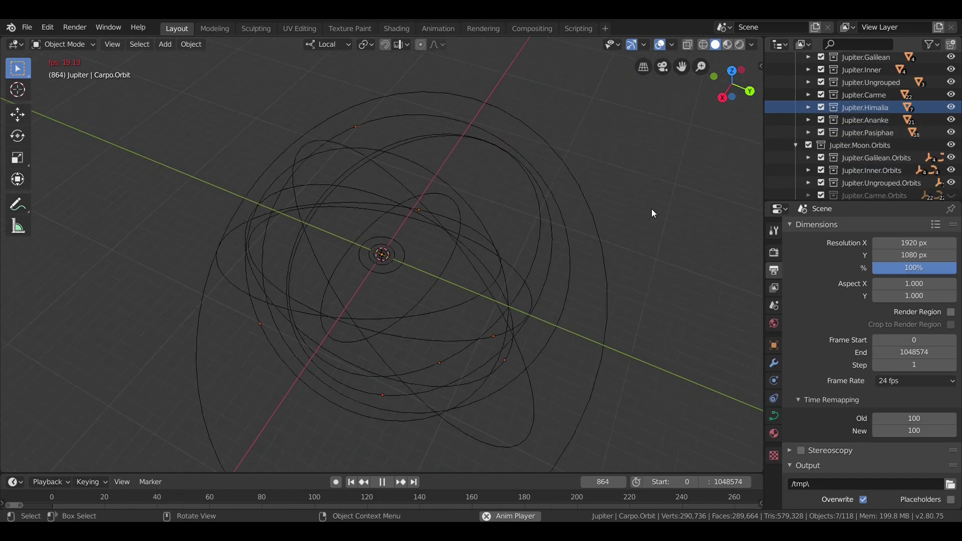
{"action": "scroll", "coordinate": [651, 208], "scroll_direction": "down", "scroll_amount": 3}
{"action": "scroll", "coordinate": [844, 176], "scroll_direction": "down", "scroll_amount": 5}
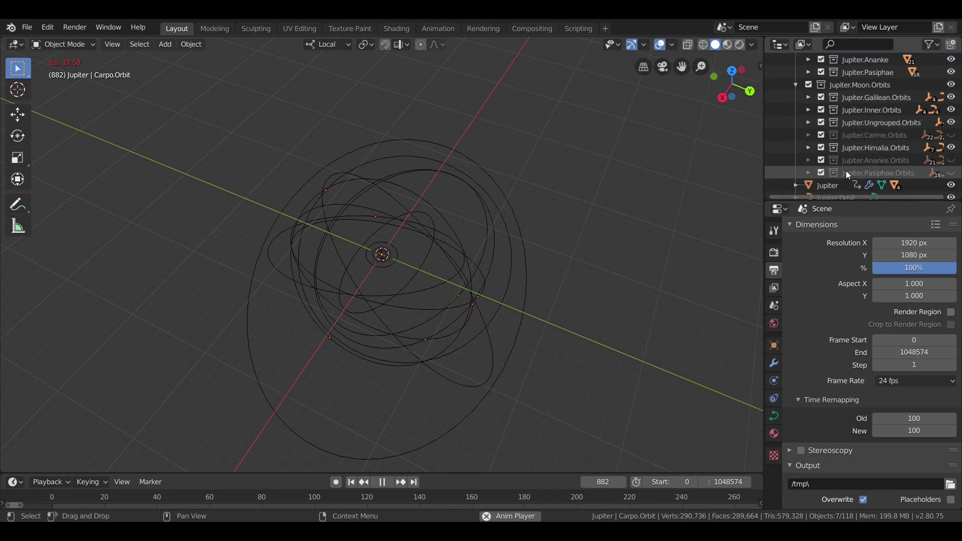
- Show the Carme orbit paths and select all the Carme moons
{"action": "left_click", "coordinate": [951, 134]}
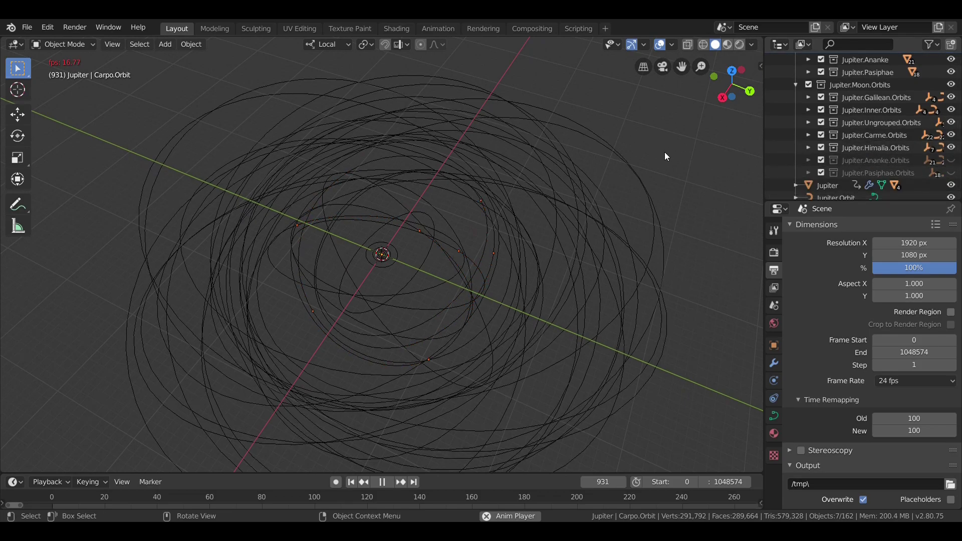
{"action": "right_click", "coordinate": [870, 134]}
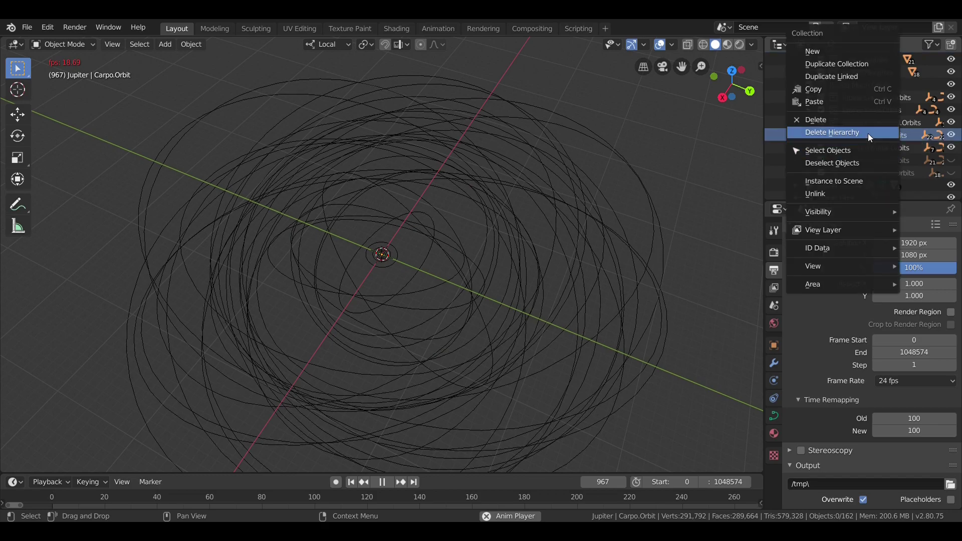
{"action": "left_click", "coordinate": [859, 135]}
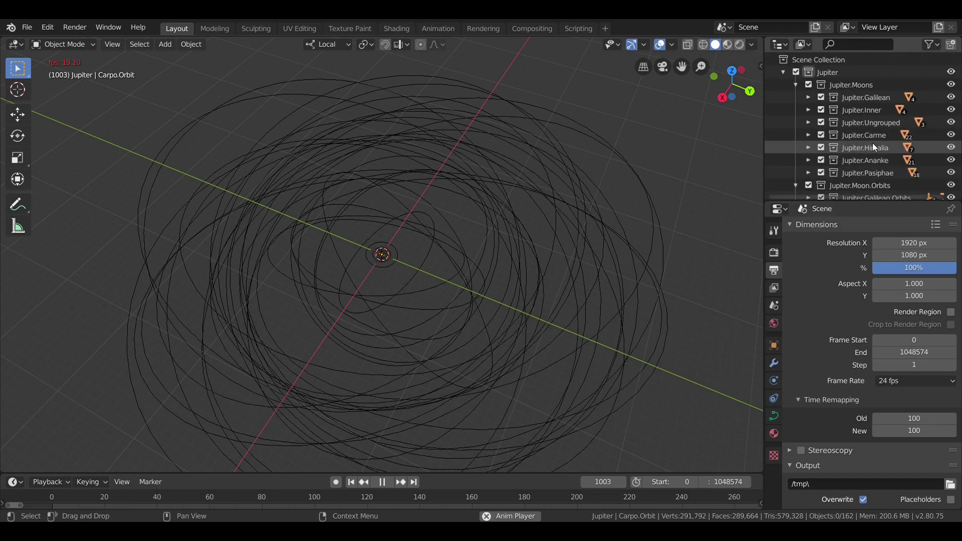
{"action": "right_click", "coordinate": [872, 135]}
{"action": "left_click", "coordinate": [858, 151]}
{"action": "scroll", "coordinate": [586, 198], "scroll_direction": "down", "scroll_amount": 4}
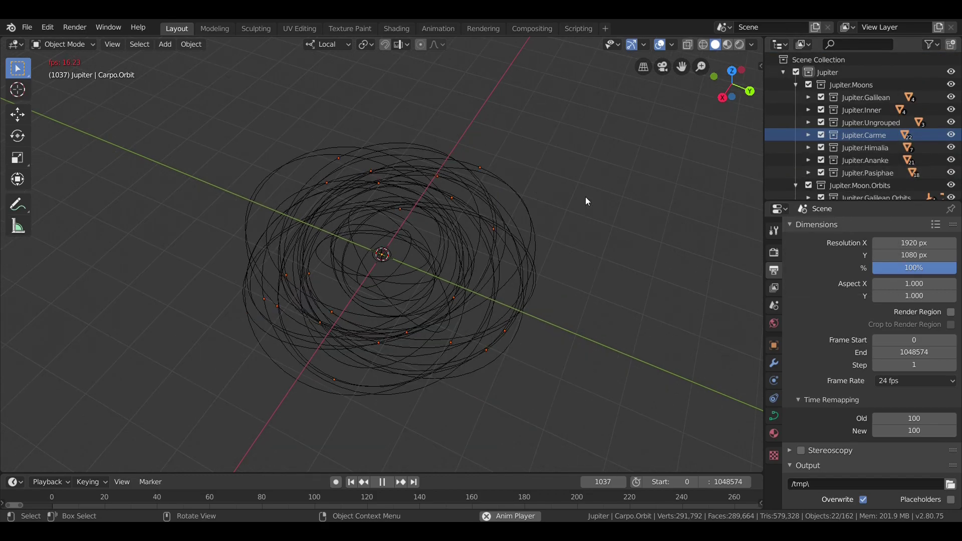
{"action": "middle_click_drag", "start_coordinate": [601, 188], "coordinate": [608, 184]}
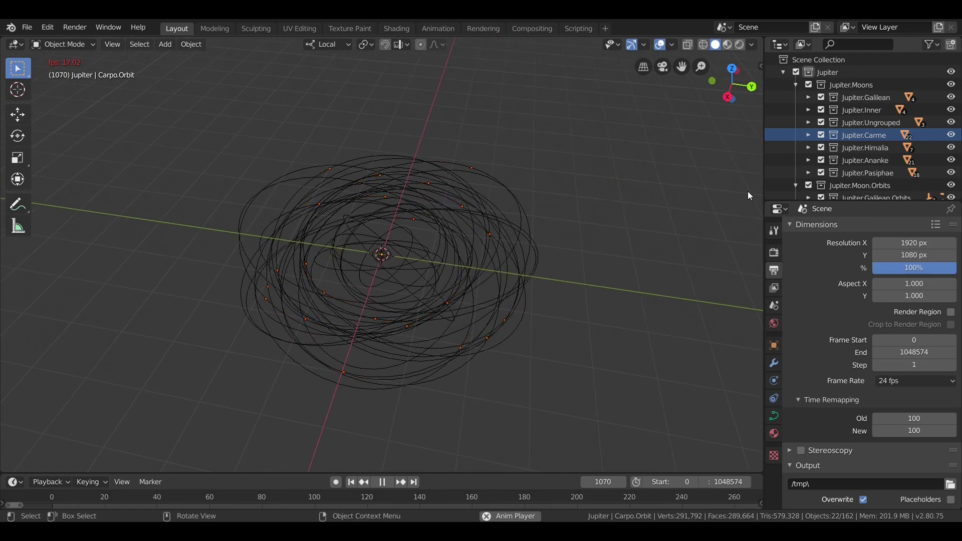
{"action": "middle_click_drag", "start_coordinate": [747, 191], "coordinate": [807, 164]}
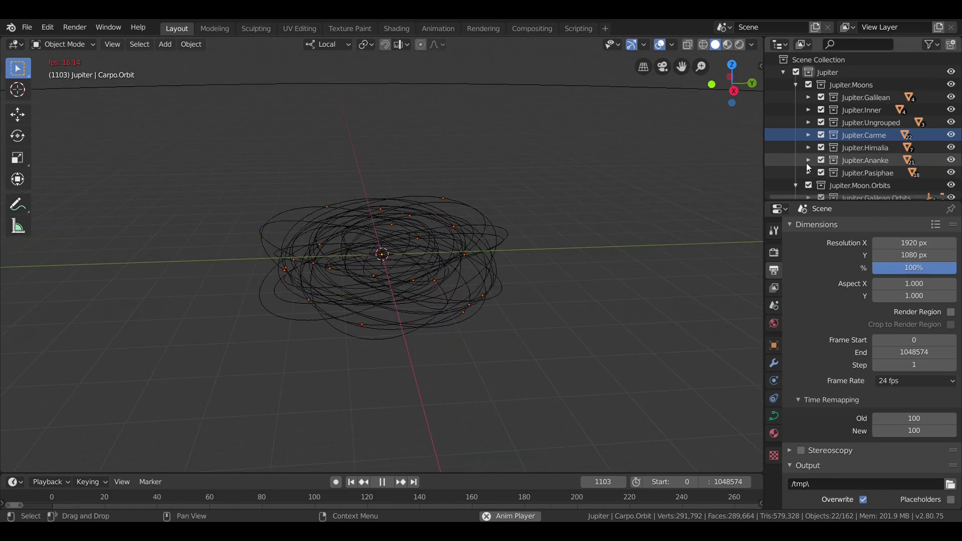
{"action": "scroll", "coordinate": [875, 159], "scroll_direction": "down", "scroll_amount": 5}
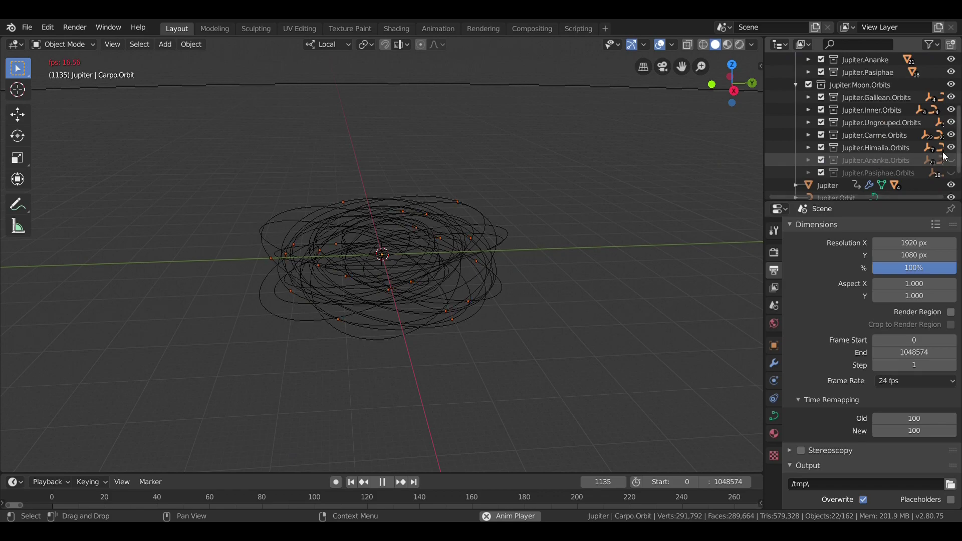
- Show the Ananke orbit paths and select all the Jupiter.Ananke moons
{"action": "left_click", "coordinate": [952, 161]}
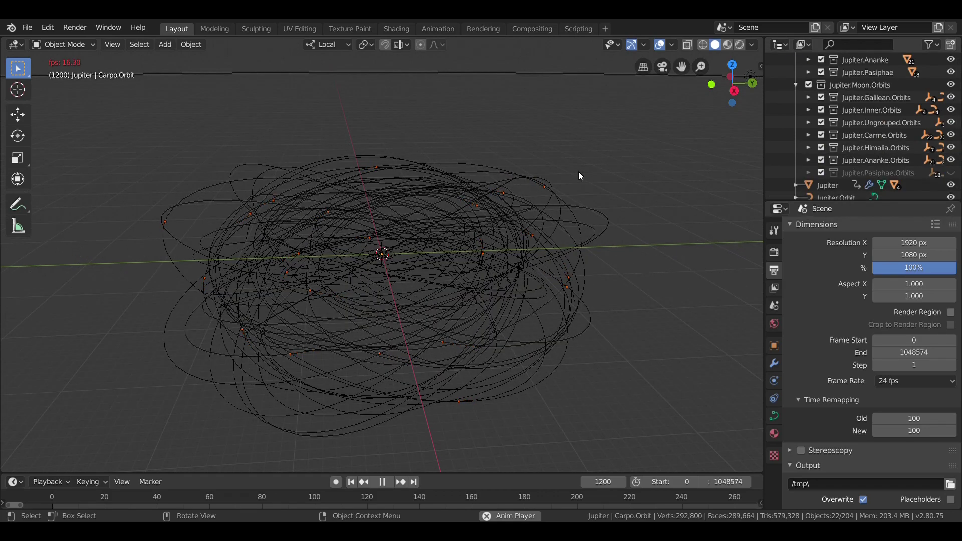
{"action": "scroll", "coordinate": [861, 152], "scroll_direction": "up", "scroll_amount": 4}
{"action": "left_click", "coordinate": [866, 116]}
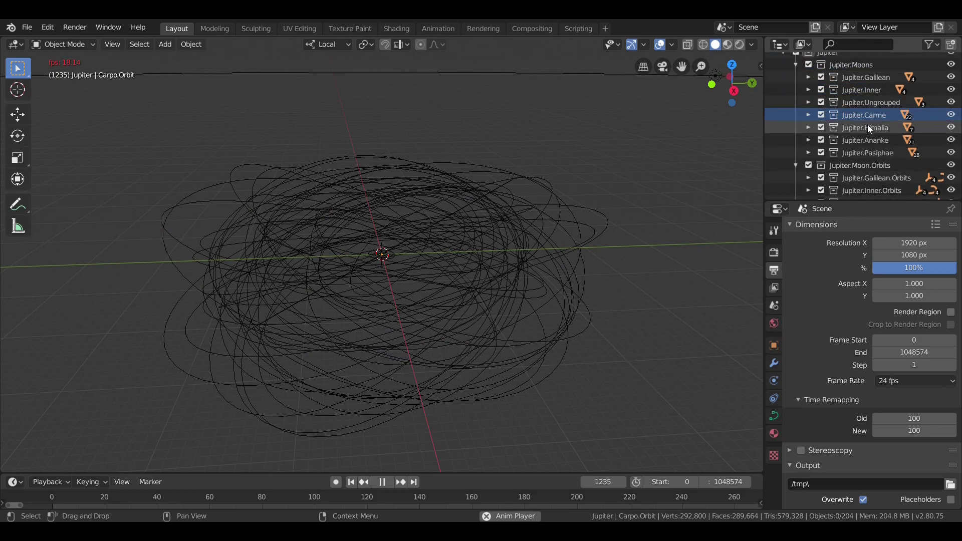
{"action": "right_click", "coordinate": [858, 139]}
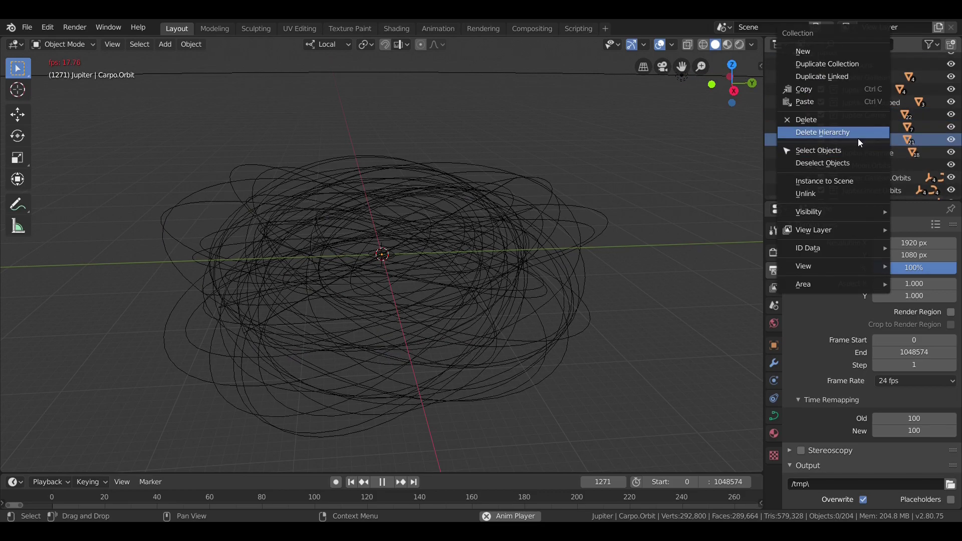
{"action": "left_click", "coordinate": [853, 150]}
{"action": "middle_click_drag", "start_coordinate": [676, 178], "coordinate": [705, 235]}
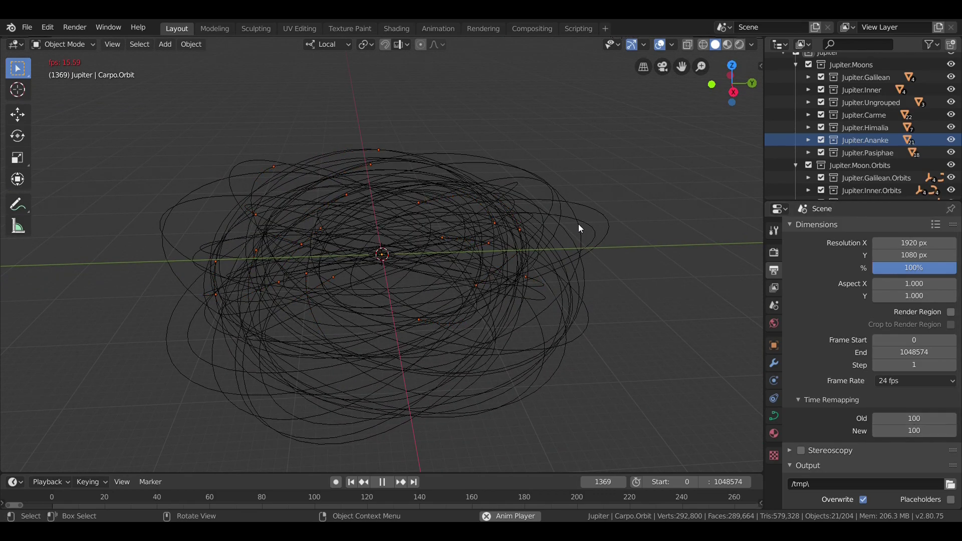
{"action": "middle_click_drag", "start_coordinate": [579, 224], "coordinate": [825, 158]}
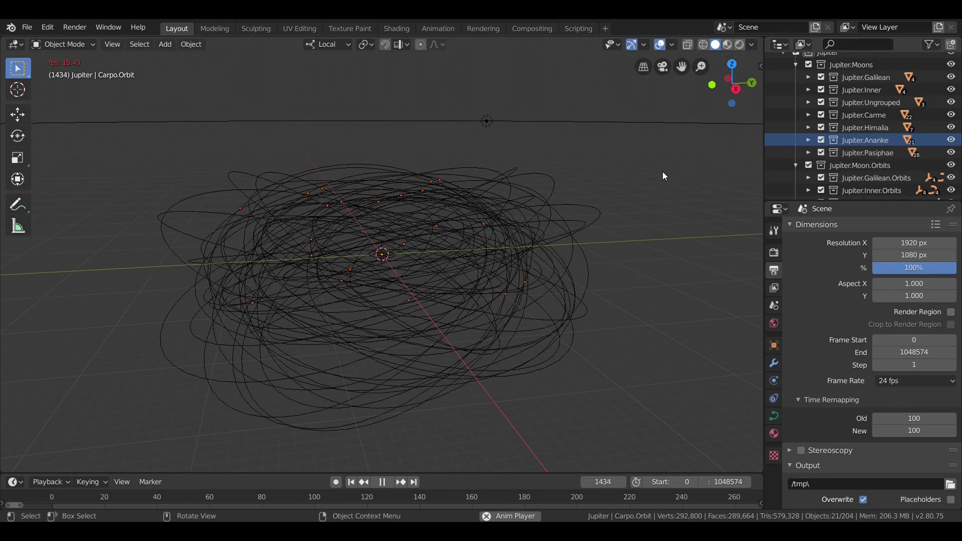
- Select all the Jupiter.Pasiphae moons and view them from a level side-on angle
{"action": "scroll", "coordinate": [879, 168], "scroll_direction": "down", "scroll_amount": 4}
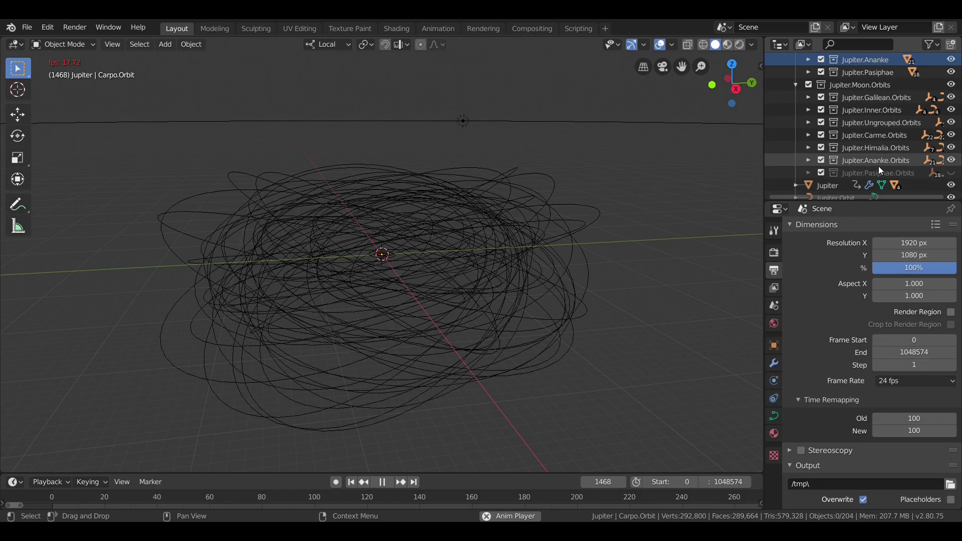
{"action": "scroll", "coordinate": [888, 157], "scroll_direction": "up", "scroll_amount": 5}
{"action": "middle_click_drag", "start_coordinate": [691, 176], "coordinate": [575, 165]}
{"action": "right_click", "coordinate": [873, 135]}
{"action": "left_click", "coordinate": [867, 149]}
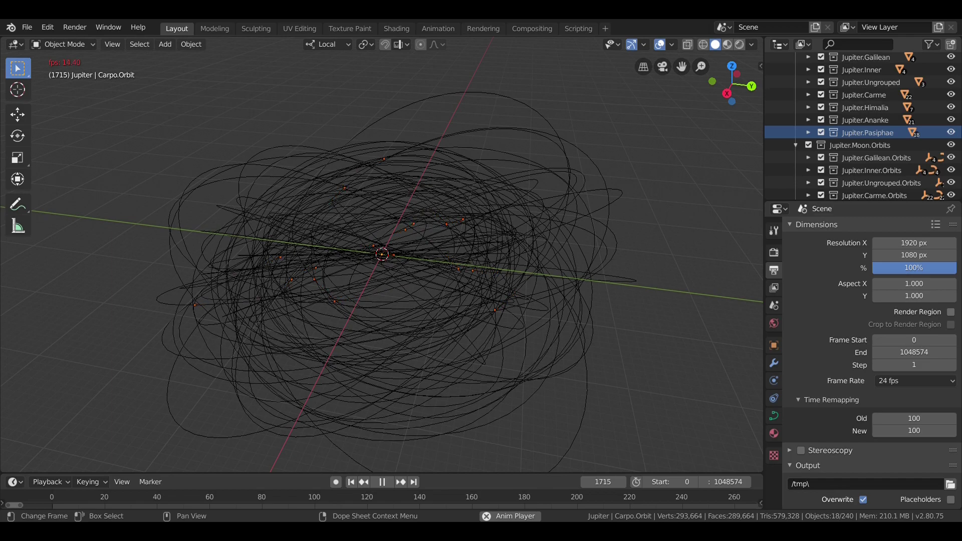
{"action": "middle_click_drag", "start_coordinate": [555, 248], "coordinate": [576, 234]}
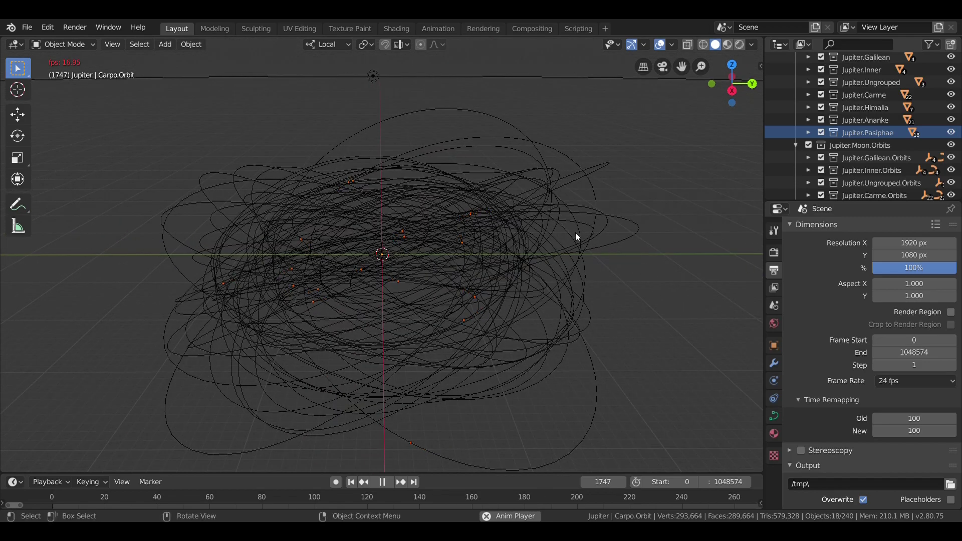
- Pause playback, jump back to frame 0, and zoom out over the solar system
{"action": "left_click", "coordinate": [382, 481]}
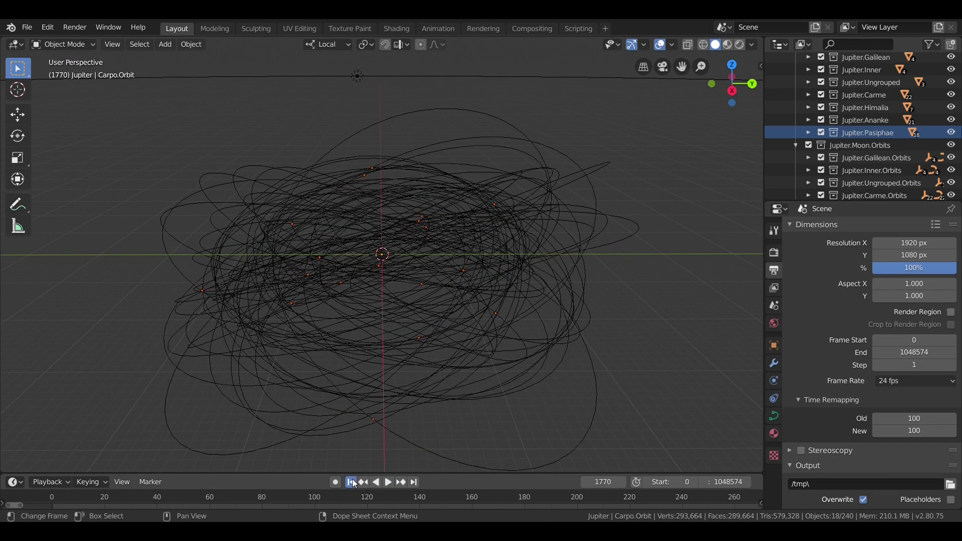
{"action": "left_click", "coordinate": [350, 482]}
{"action": "middle_click_drag", "start_coordinate": [528, 272], "coordinate": [550, 266]}
{"action": "scroll", "coordinate": [860, 183], "scroll_direction": "up", "scroll_amount": 3}
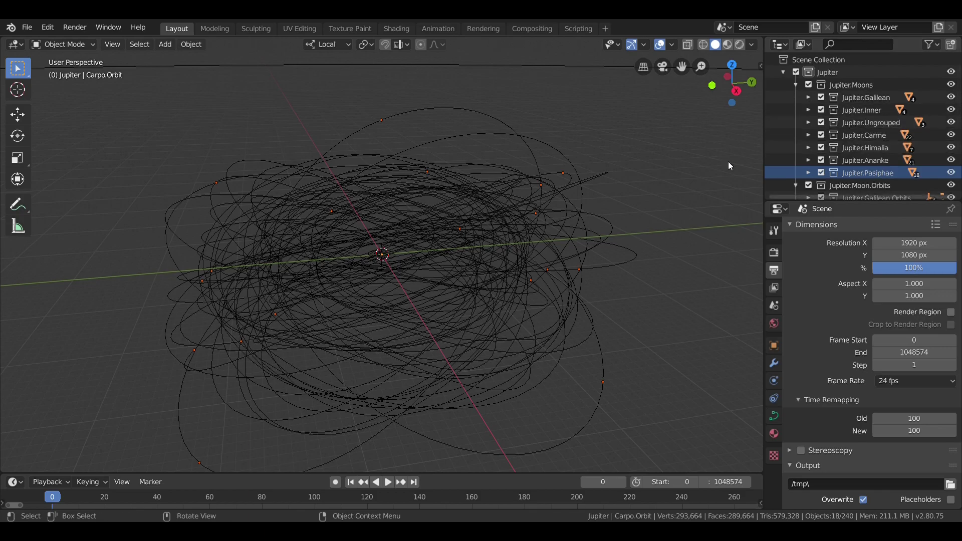
{"action": "scroll", "coordinate": [577, 192], "scroll_direction": "up", "scroll_amount": 6}
{"action": "scroll", "coordinate": [578, 194], "scroll_direction": "up", "scroll_amount": 5}
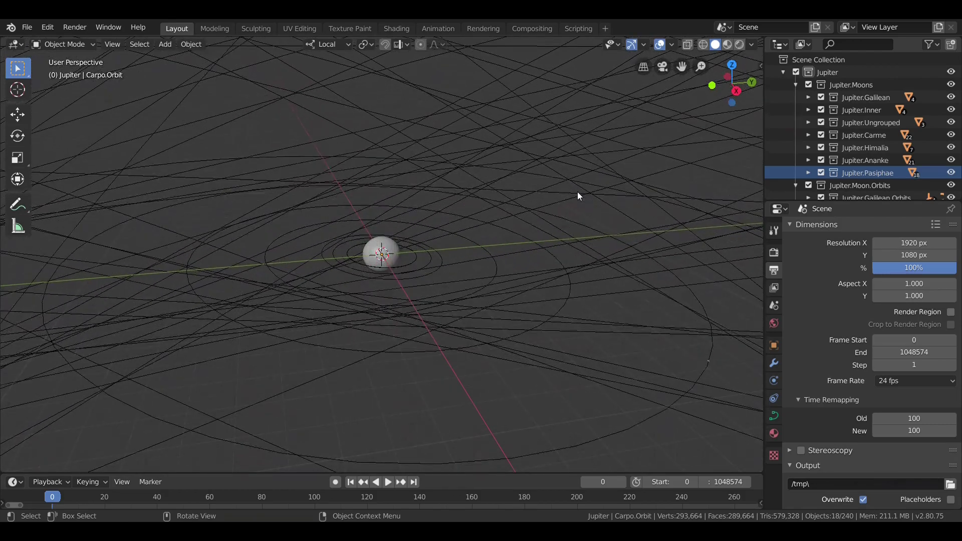
{"action": "scroll", "coordinate": [578, 195], "scroll_direction": "down", "scroll_amount": 5}
{"action": "scroll", "coordinate": [577, 194], "scroll_direction": "down", "scroll_amount": 10}
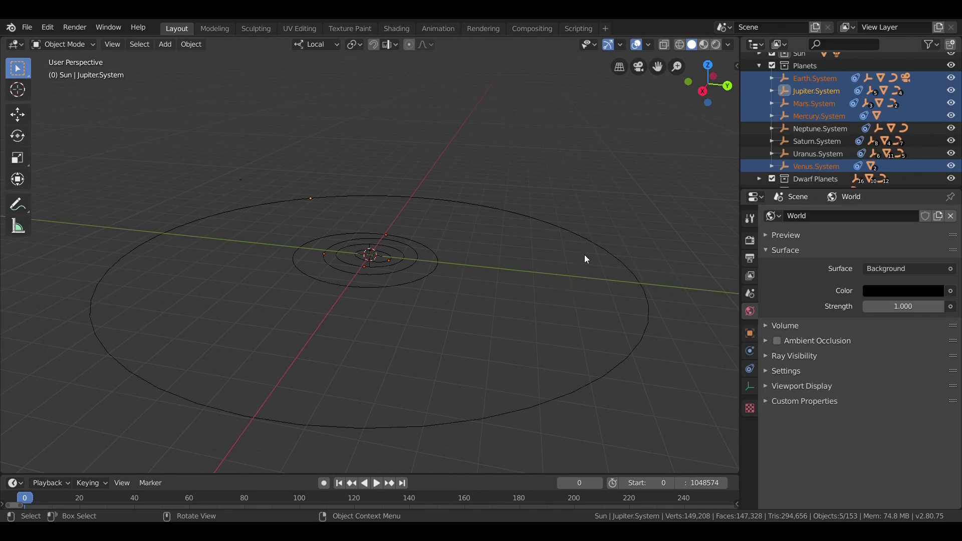
- Play the solar-system animation and show the Output Properties tab
{"action": "key", "text": "space"}
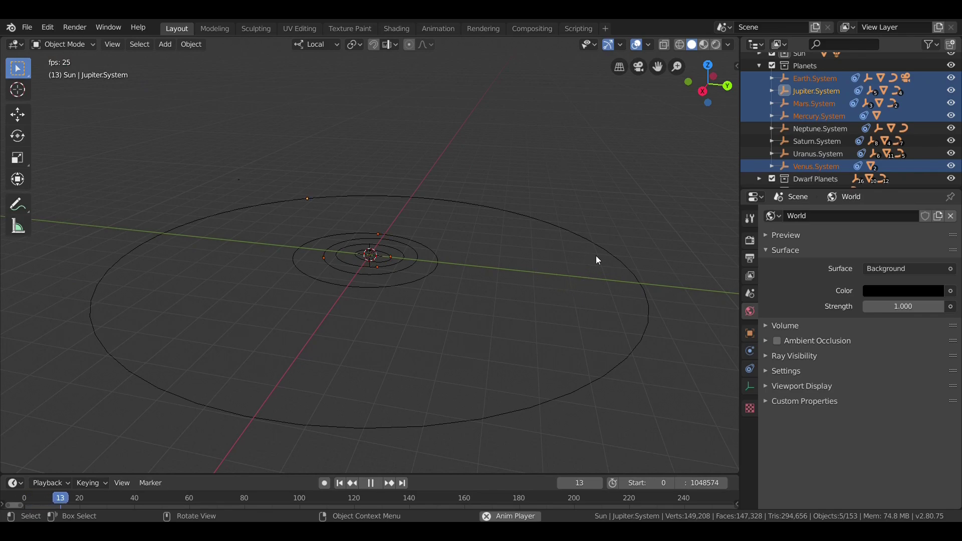
{"action": "left_click", "coordinate": [749, 261]}
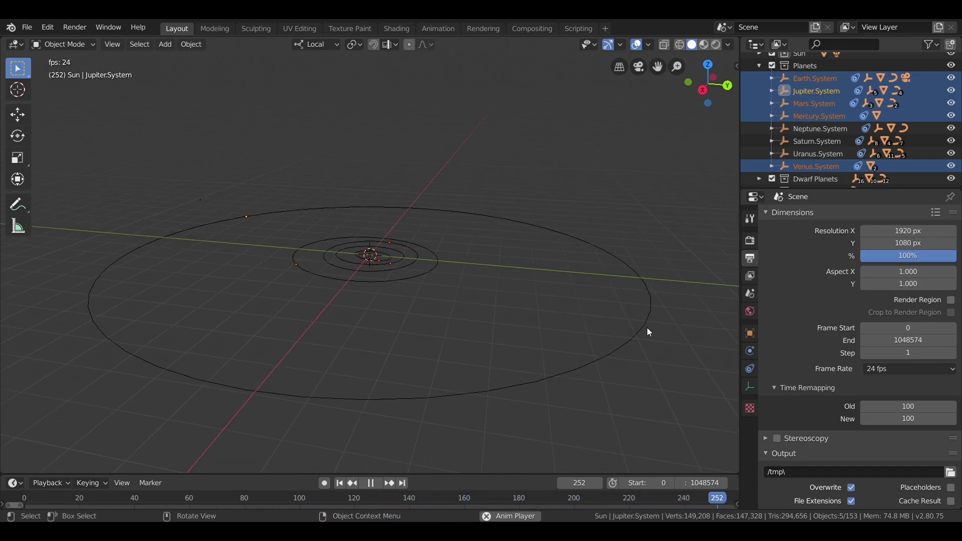
- Set Time Remapping New to 15 against Old 100 so the planets orbit faster
{"action": "left_click", "coordinate": [916, 419]}
{"action": "type", "text": "15"}
{"action": "key", "text": "Return"}
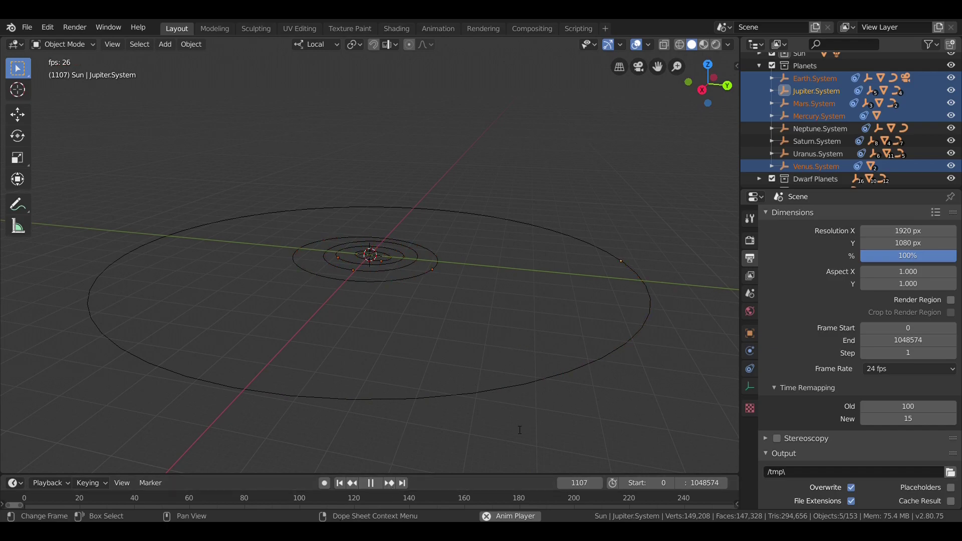
{"action": "scroll", "coordinate": [483, 306], "scroll_direction": "up", "scroll_amount": 3}
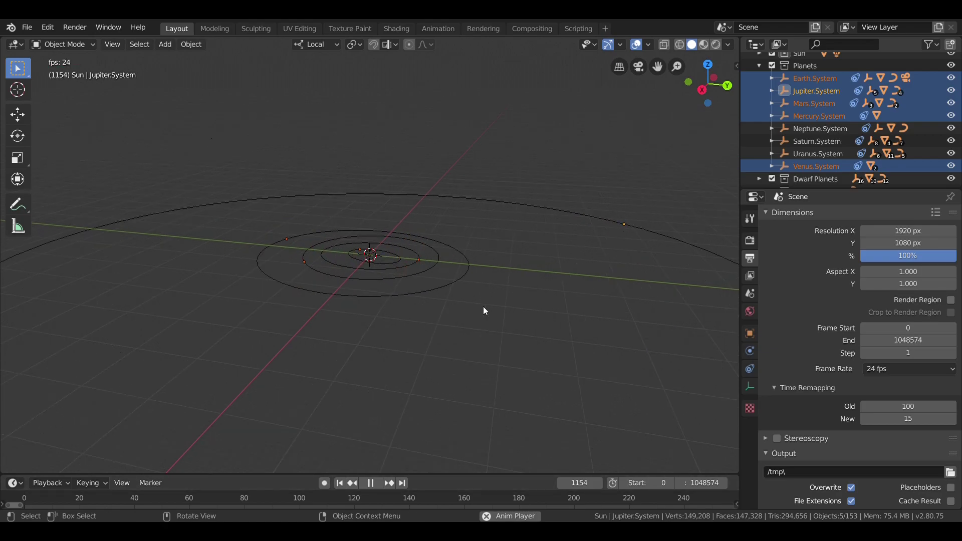
{"action": "scroll", "coordinate": [483, 305], "scroll_direction": "down", "scroll_amount": 4}
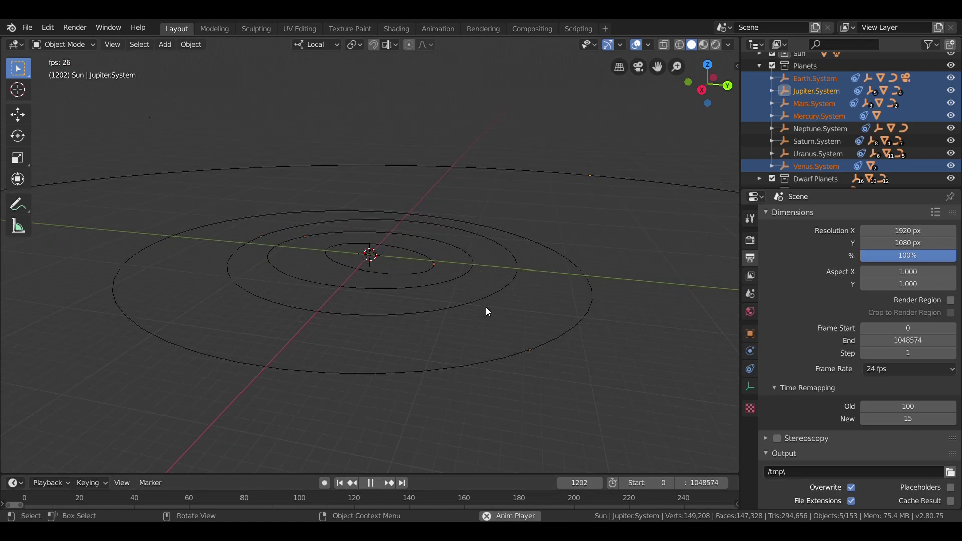
{"action": "scroll", "coordinate": [486, 308], "scroll_direction": "down", "scroll_amount": 4}
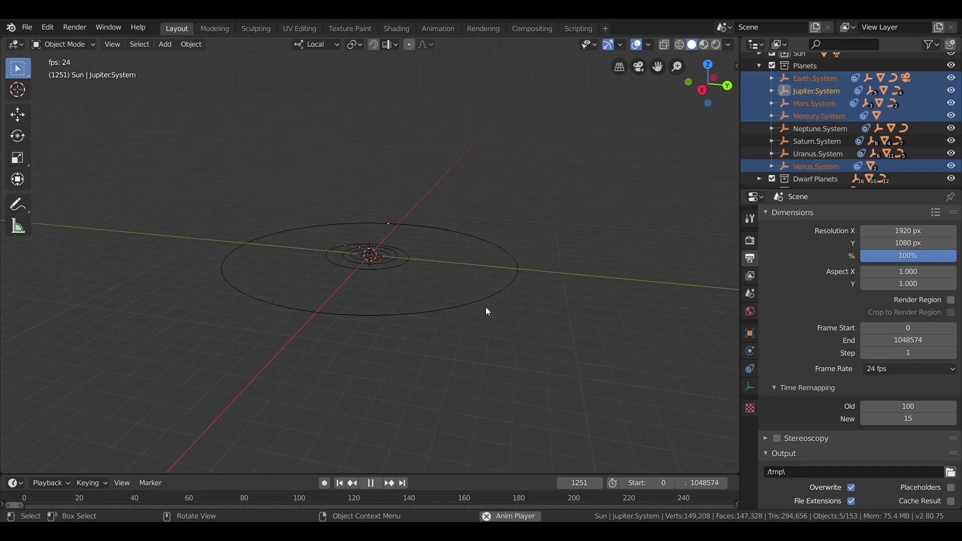
{"action": "scroll", "coordinate": [486, 307], "scroll_direction": "up", "scroll_amount": 3}
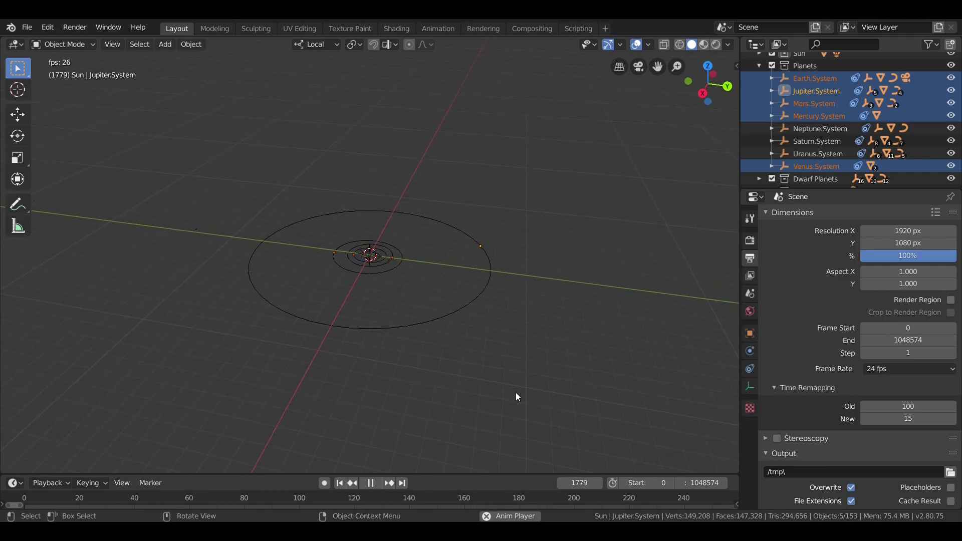
- Stop playback at frame 0 and frame the view on Jupiter.System
{"action": "left_click", "coordinate": [371, 483]}
{"action": "left_click", "coordinate": [340, 483]}
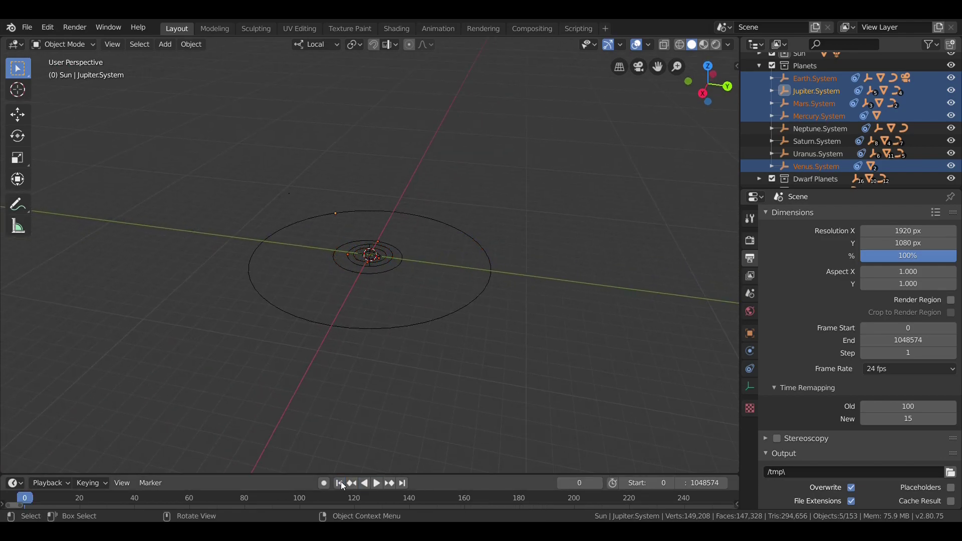
{"action": "left_click", "coordinate": [780, 90]}
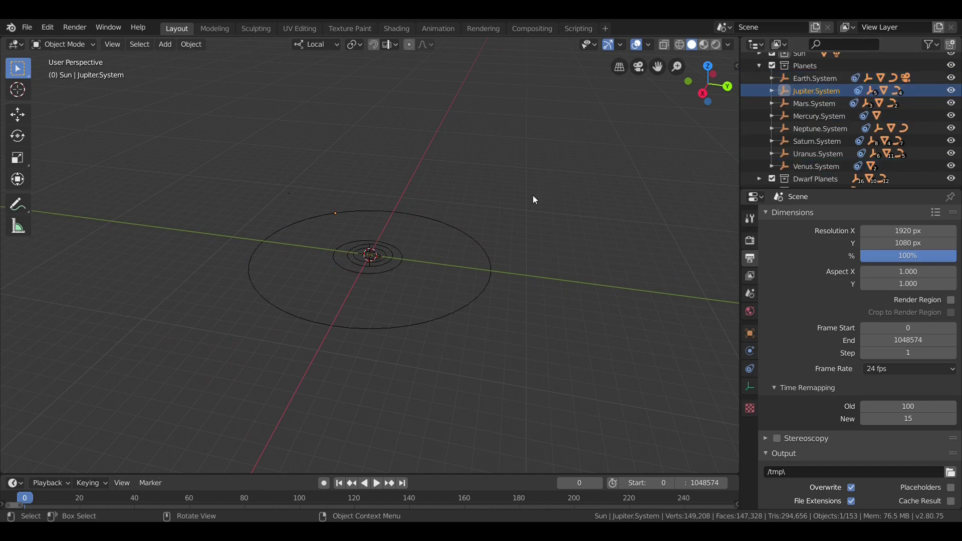
{"action": "key", "text": "KP_Decimal"}
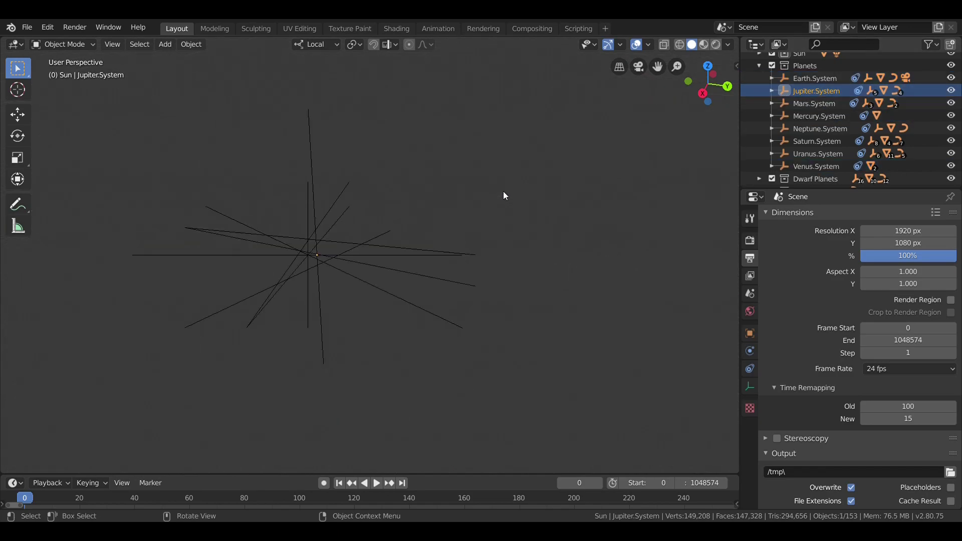
- Zoom in and out and orbit around Jupiter's orbit rings
{"action": "scroll", "coordinate": [502, 190], "scroll_direction": "down", "scroll_amount": 6}
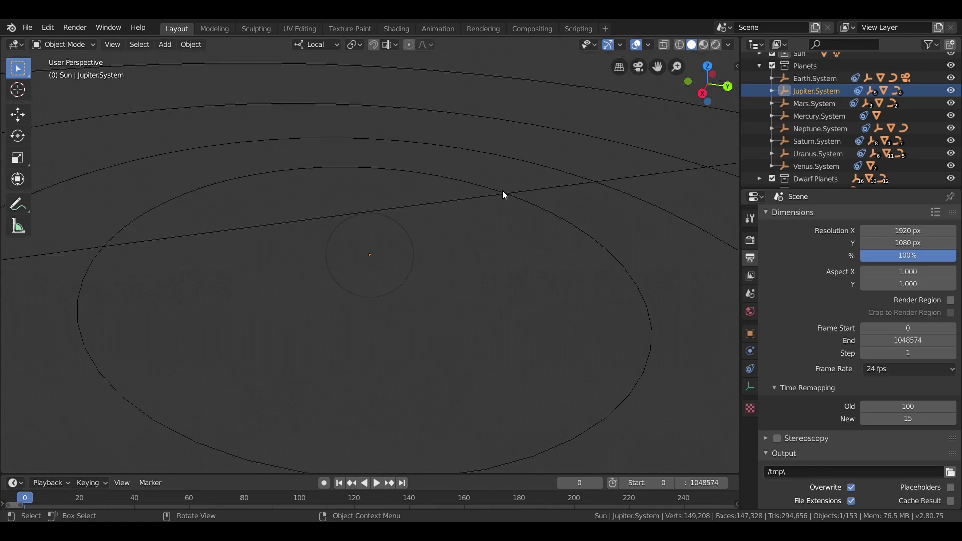
{"action": "scroll", "coordinate": [503, 190], "scroll_direction": "down", "scroll_amount": 4}
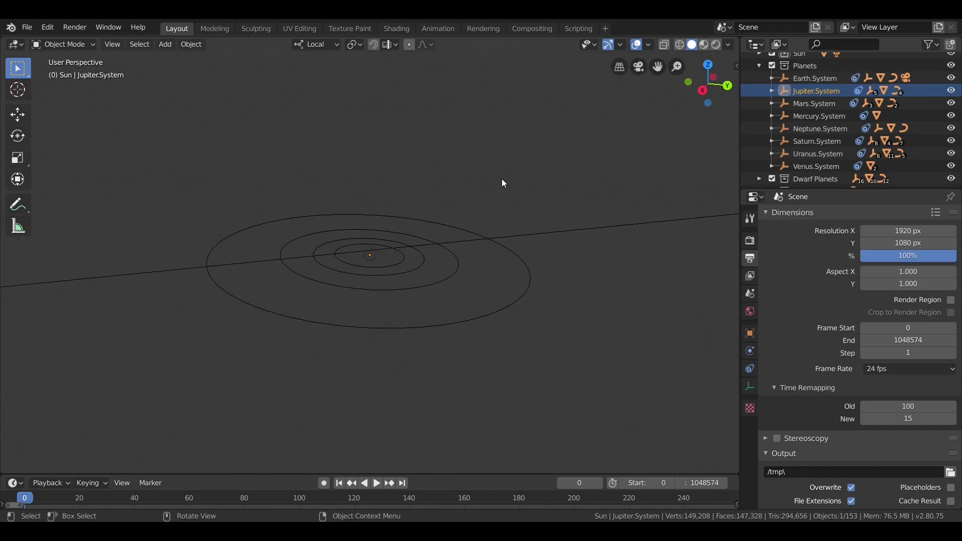
{"action": "scroll", "coordinate": [502, 179], "scroll_direction": "up", "scroll_amount": 5}
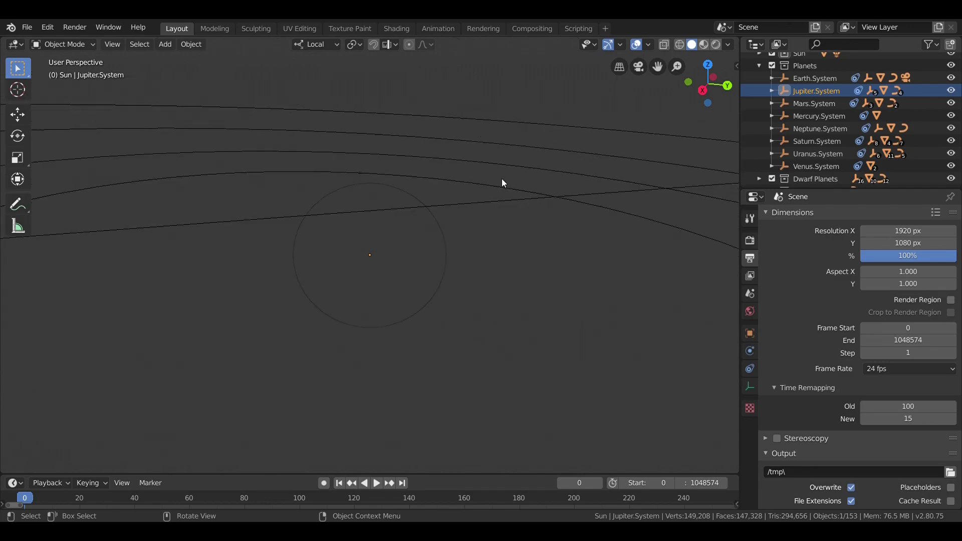
{"action": "scroll", "coordinate": [504, 183], "scroll_direction": "down", "scroll_amount": 5}
{"action": "scroll", "coordinate": [504, 183], "scroll_direction": "up", "scroll_amount": 5}
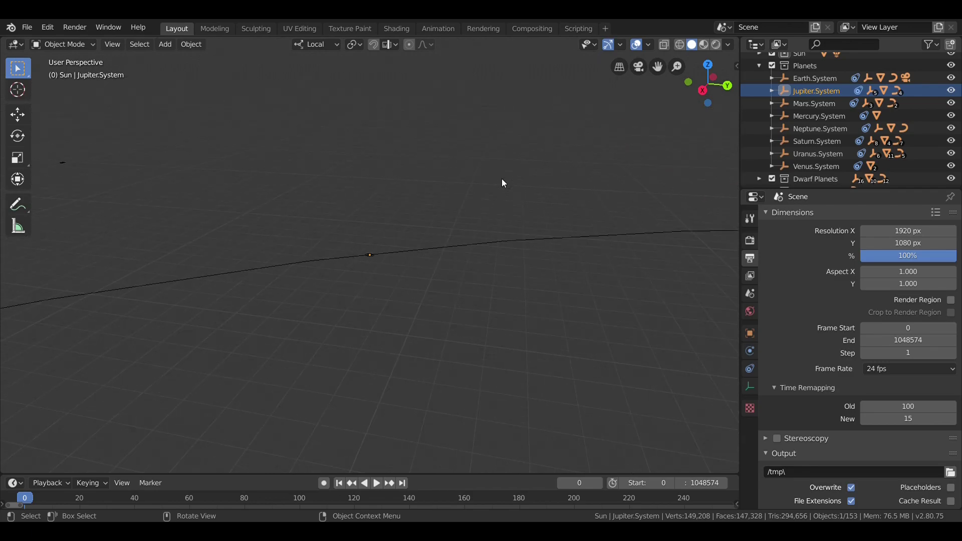
{"action": "scroll", "coordinate": [503, 183], "scroll_direction": "down", "scroll_amount": 5}
{"action": "scroll", "coordinate": [503, 183], "scroll_direction": "up", "scroll_amount": 5}
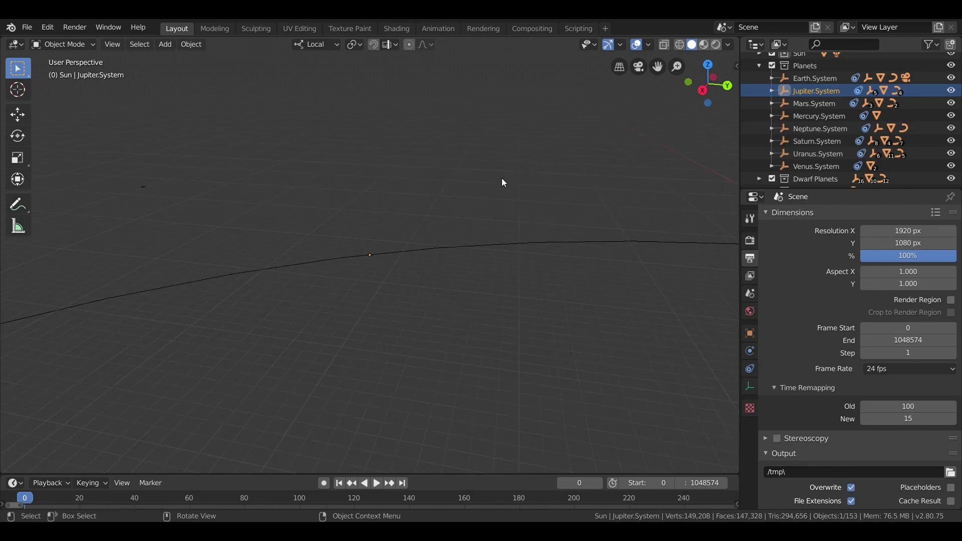
{"action": "scroll", "coordinate": [504, 182], "scroll_direction": "down", "scroll_amount": 3}
{"action": "scroll", "coordinate": [504, 182], "scroll_direction": "down", "scroll_amount": 2}
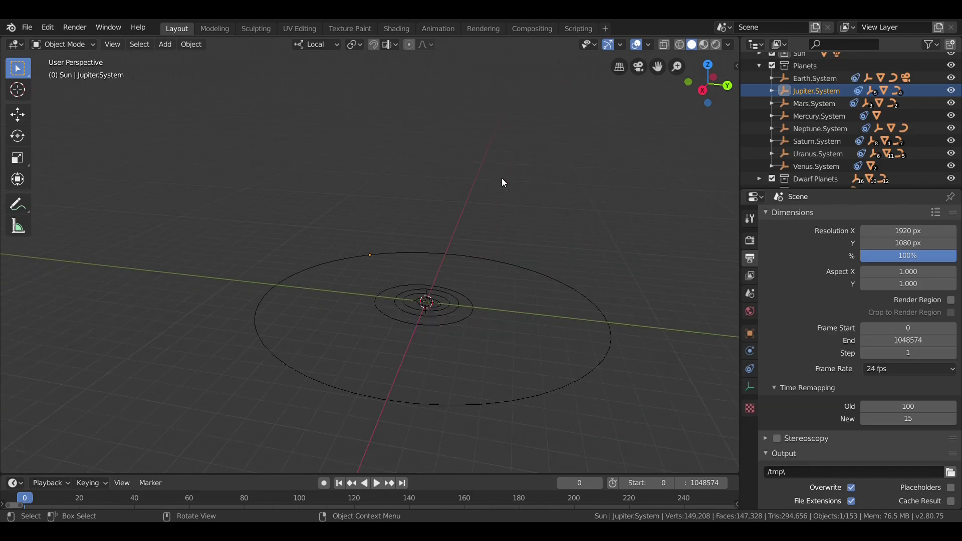
{"action": "mouse_move", "coordinate": [502, 179]}
{"action": "middle_mouse_down"}
{"action": "mouse_move", "coordinate": [578, 191]}
{"action": "mouse_move", "coordinate": [629, 176]}
{"action": "mouse_move", "coordinate": [507, 212]}
{"action": "mouse_move", "coordinate": [554, 206]}
{"action": "mouse_move", "coordinate": [541, 188]}
{"action": "mouse_move", "coordinate": [550, 157]}
{"action": "mouse_move", "coordinate": [427, 159]}
{"action": "mouse_move", "coordinate": [453, 159]}
{"action": "middle_mouse_up"}
{"action": "scroll", "coordinate": [506, 212], "scroll_direction": "up", "scroll_amount": 5}
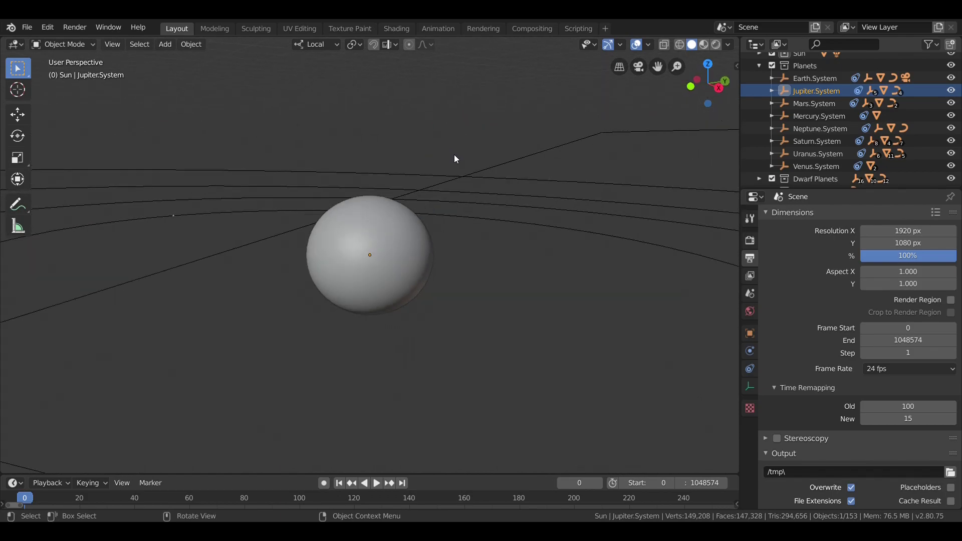
{"action": "scroll", "coordinate": [454, 156], "scroll_direction": "down", "scroll_amount": 10}
{"action": "scroll", "coordinate": [454, 157], "scroll_direction": "up", "scroll_amount": 10}
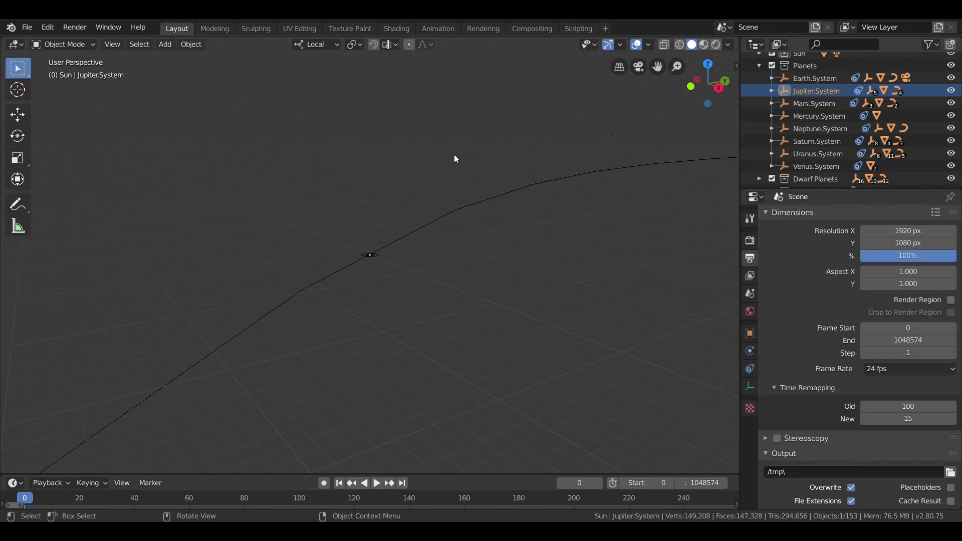
{"action": "scroll", "coordinate": [454, 156], "scroll_direction": "up", "scroll_amount": 3}
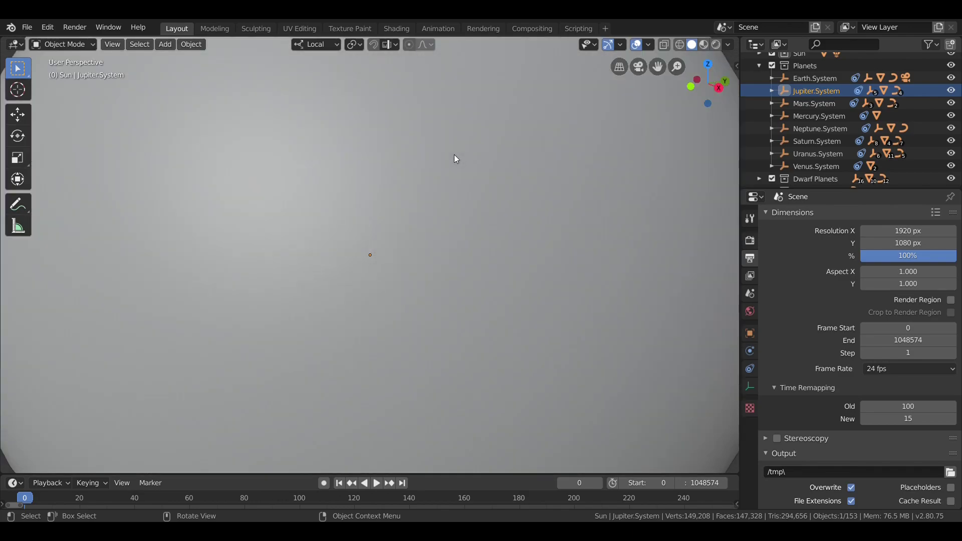
{"action": "scroll", "coordinate": [454, 155], "scroll_direction": "down", "scroll_amount": 12}
{"action": "scroll", "coordinate": [454, 155], "scroll_direction": "up", "scroll_amount": 8}
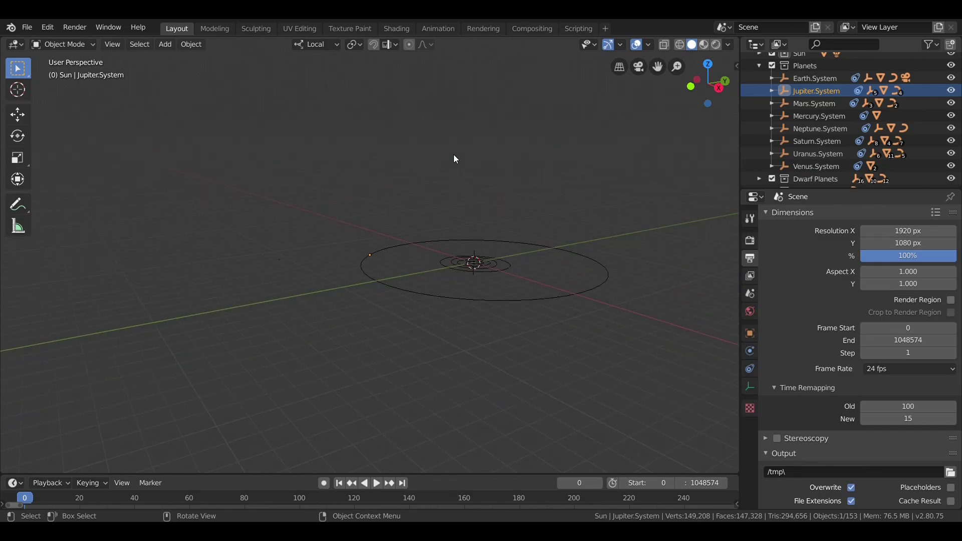
- Look through the scene camera and select the Earth camera under Earth.System
{"action": "key", "text": "KP_0"}
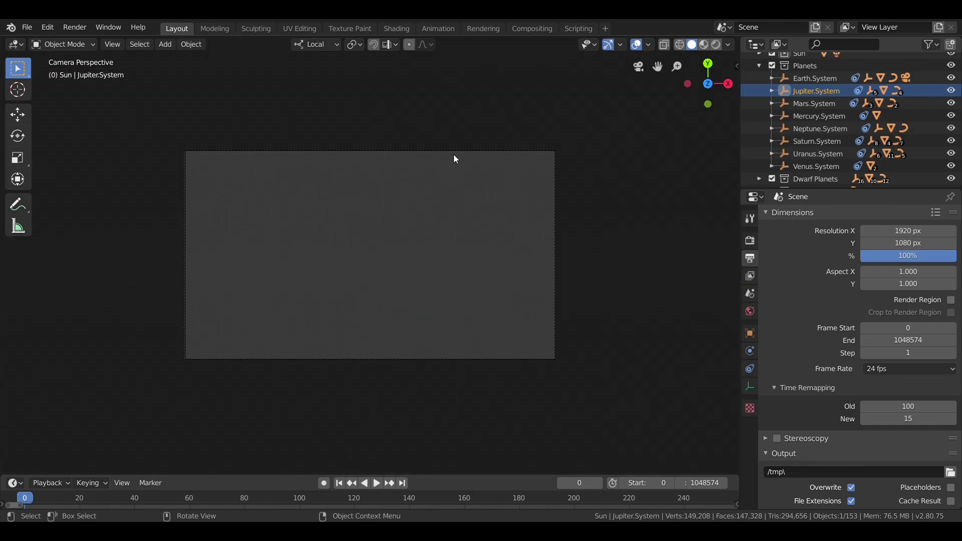
{"action": "left_click", "coordinate": [749, 368]}
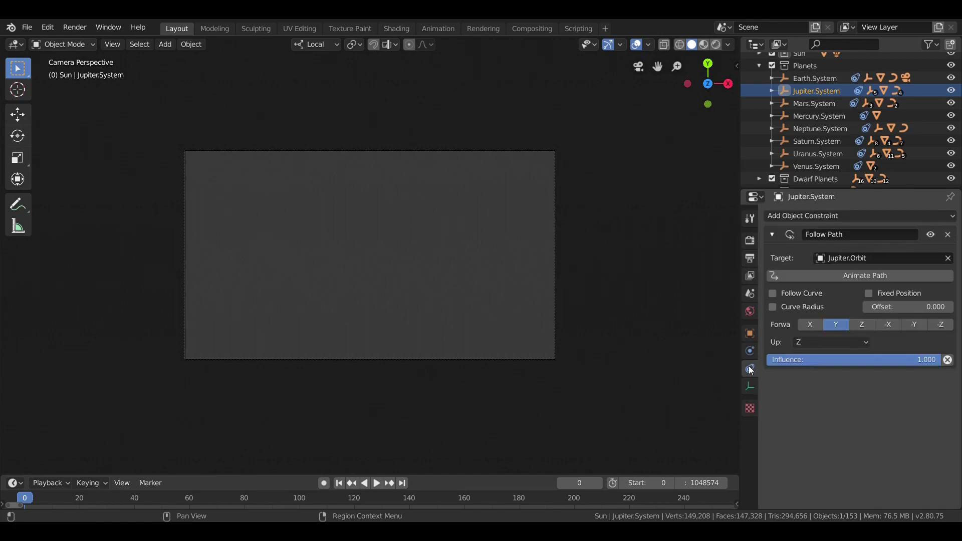
{"action": "left_click", "coordinate": [772, 80]}
{"action": "left_click", "coordinate": [783, 116]}
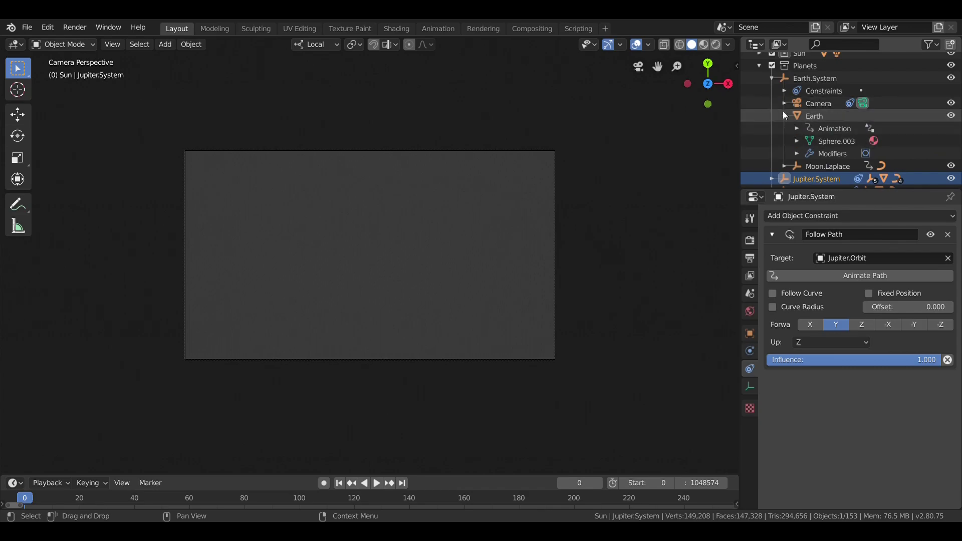
{"action": "left_click", "coordinate": [784, 104]}
{"action": "left_click", "coordinate": [784, 104]}
{"action": "left_click", "coordinate": [783, 115]}
{"action": "left_click", "coordinate": [794, 105]}
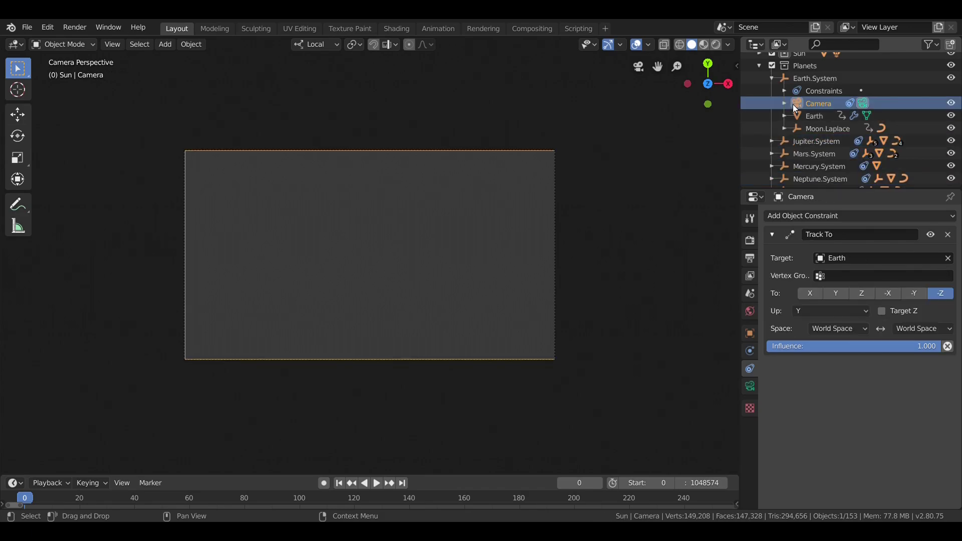
- Set the camera's Track To target to Jupiter and preview in Rendered shading without overlays
{"action": "left_click", "coordinate": [860, 257]}
{"action": "type", "text": "ju"}
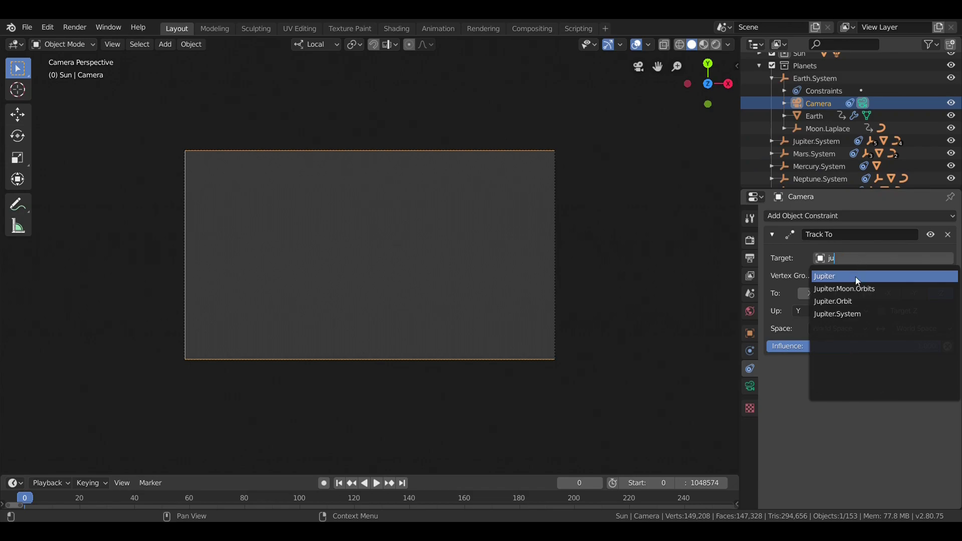
{"action": "left_click", "coordinate": [855, 277]}
{"action": "left_click", "coordinate": [716, 47]}
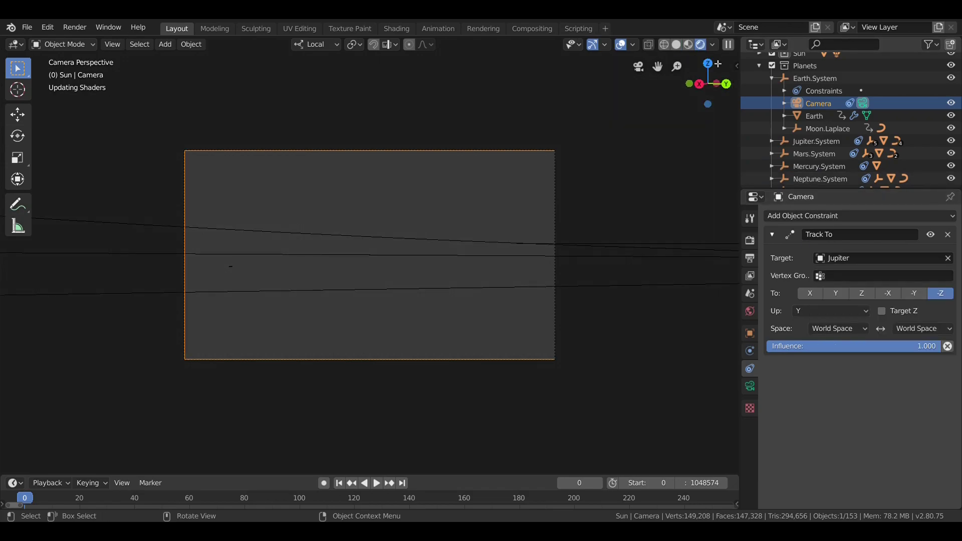
{"action": "left_click", "coordinate": [622, 45]}
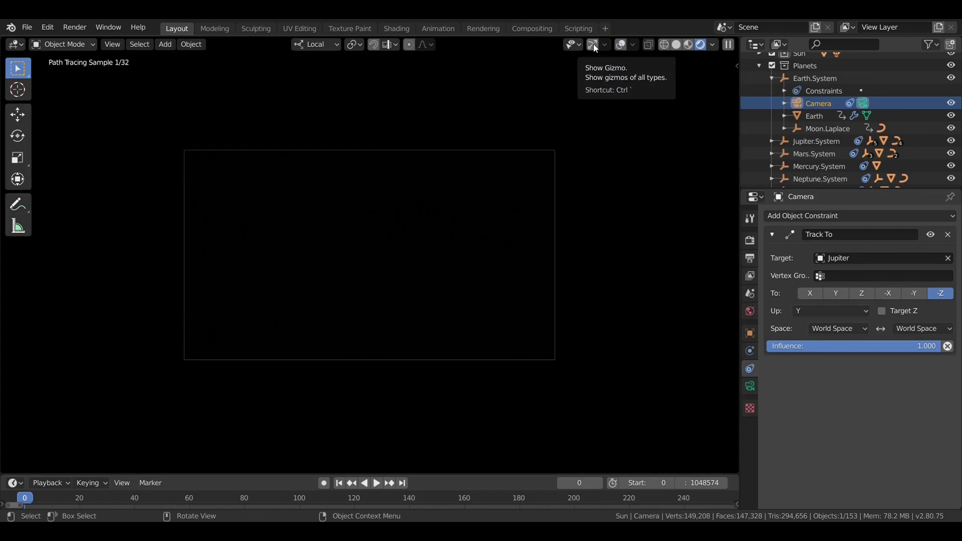
- Try camera focal lengths of 10, 15 and 10 mm in the lens settings
{"action": "left_click", "coordinate": [750, 386]}
{"action": "left_click", "coordinate": [917, 272]}
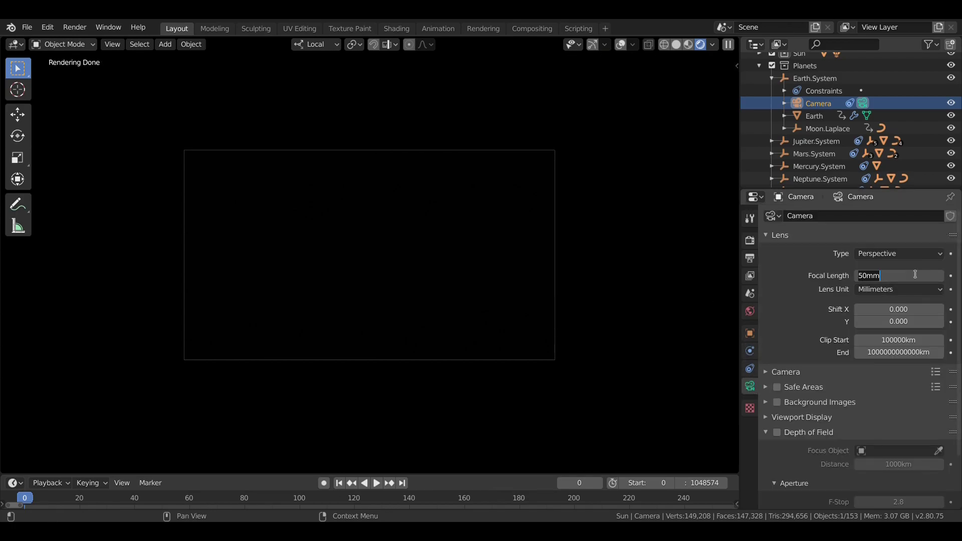
{"action": "type", "text": "1"}
{"action": "type", "text": "0"}
{"action": "key", "text": "Return"}
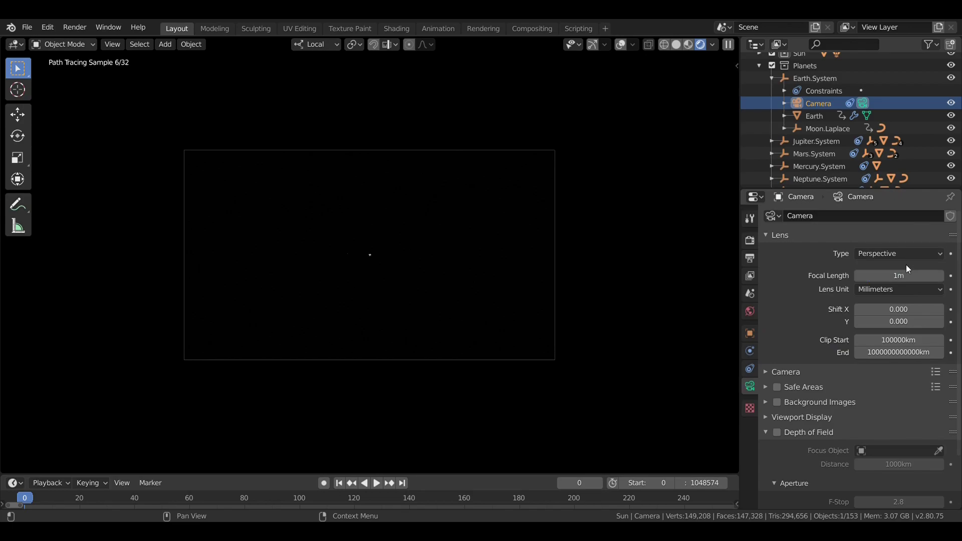
{"action": "left_click", "coordinate": [906, 279]}
{"action": "type", "text": "10m"}
{"action": "key", "text": "Return"}
{"action": "left_click", "coordinate": [903, 277]}
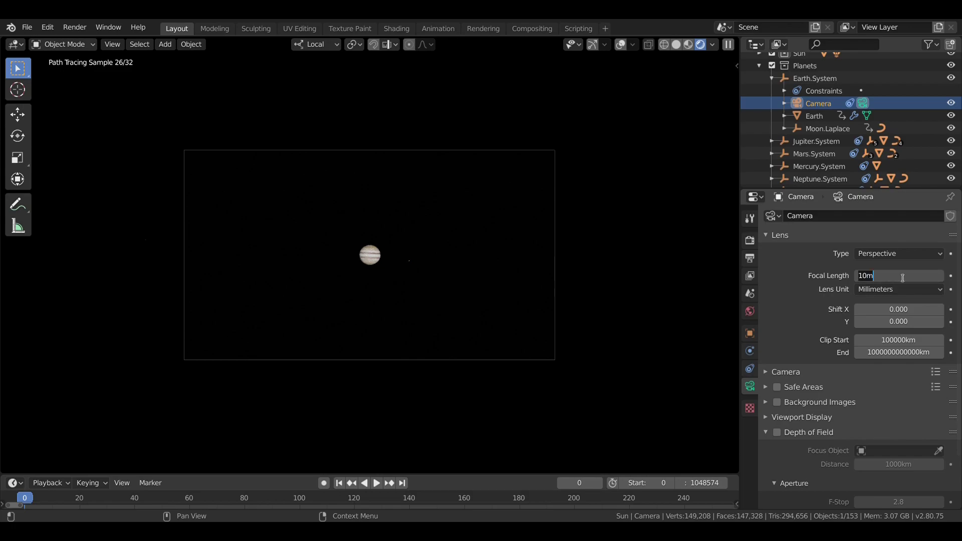
{"action": "type", "text": "15m"}
{"action": "key", "text": "Return"}
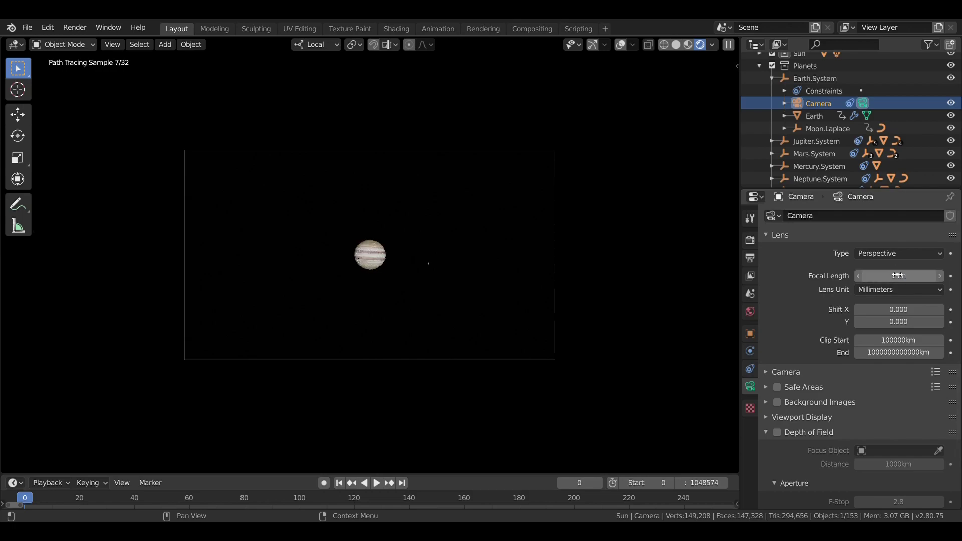
{"action": "left_click", "coordinate": [898, 276]}
{"action": "type", "text": "10"}
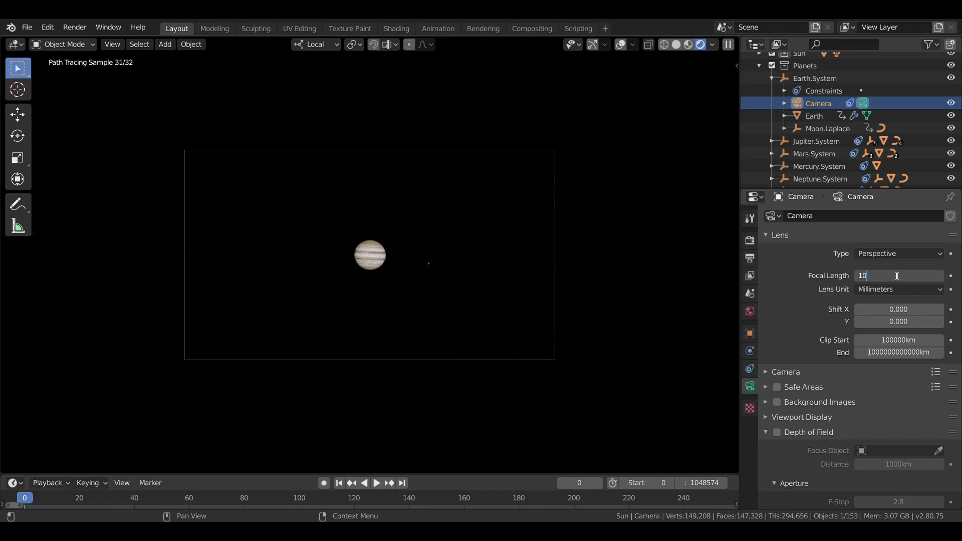
{"action": "type", "text": "m"}
{"action": "key", "text": "Return"}
- Try 100 and 50 mm focal lengths, settling on 25 mm
{"action": "left_click", "coordinate": [898, 276]}
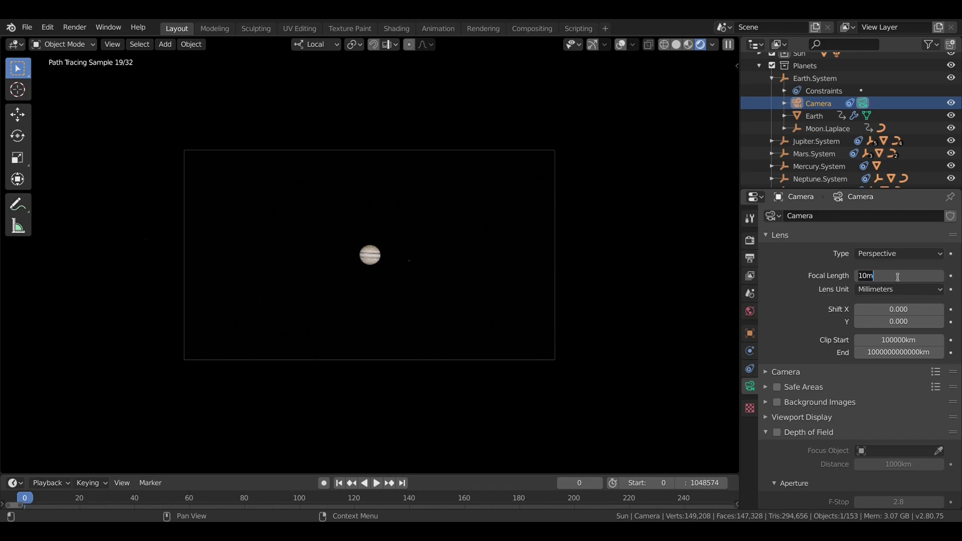
{"action": "type", "text": "100m"}
{"action": "key", "text": "Return"}
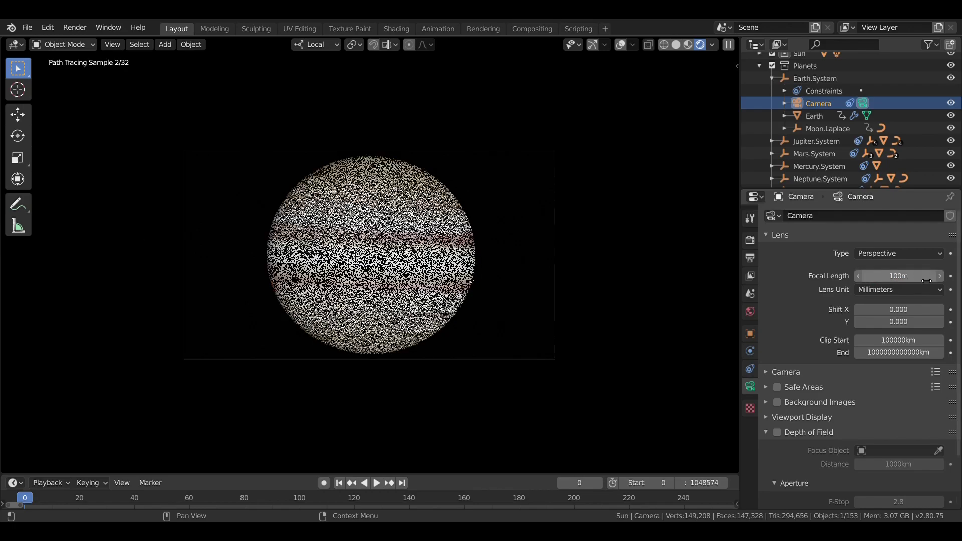
{"action": "left_click", "coordinate": [911, 279]}
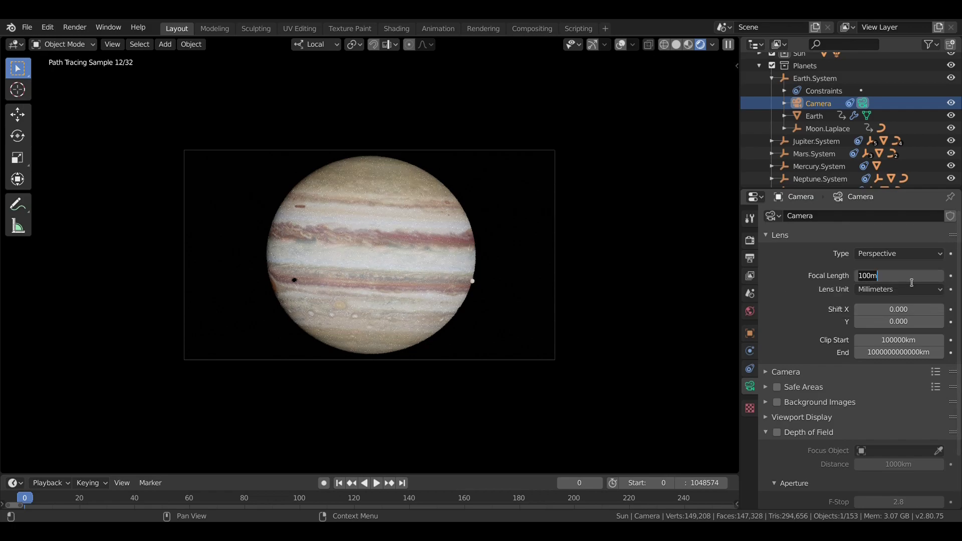
{"action": "type", "text": "50m"}
{"action": "key", "text": "Return"}
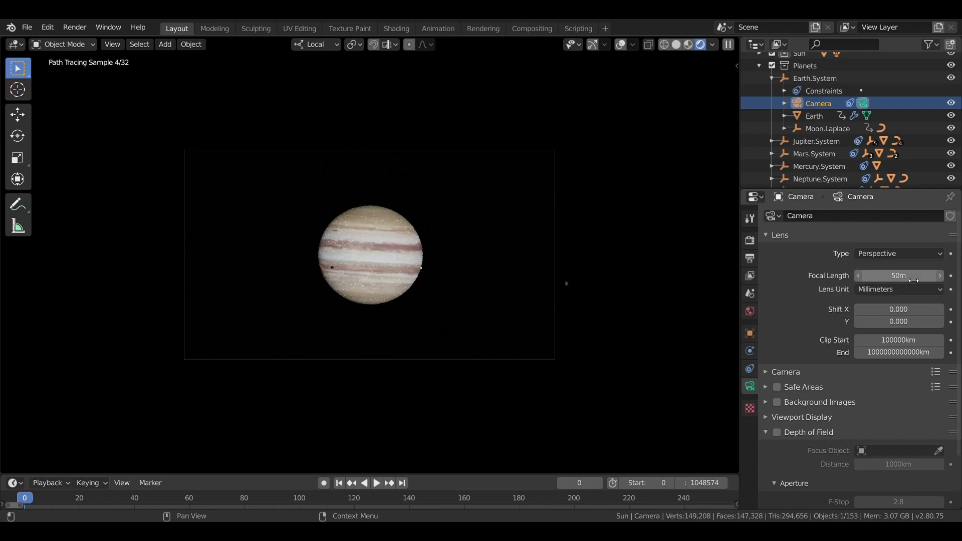
{"action": "left_click", "coordinate": [912, 280]}
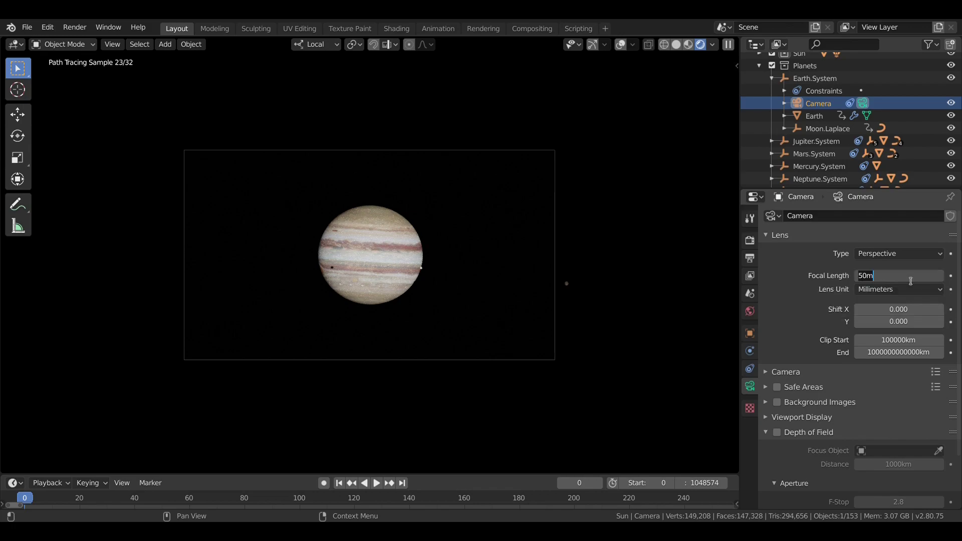
{"action": "type", "text": "1"}
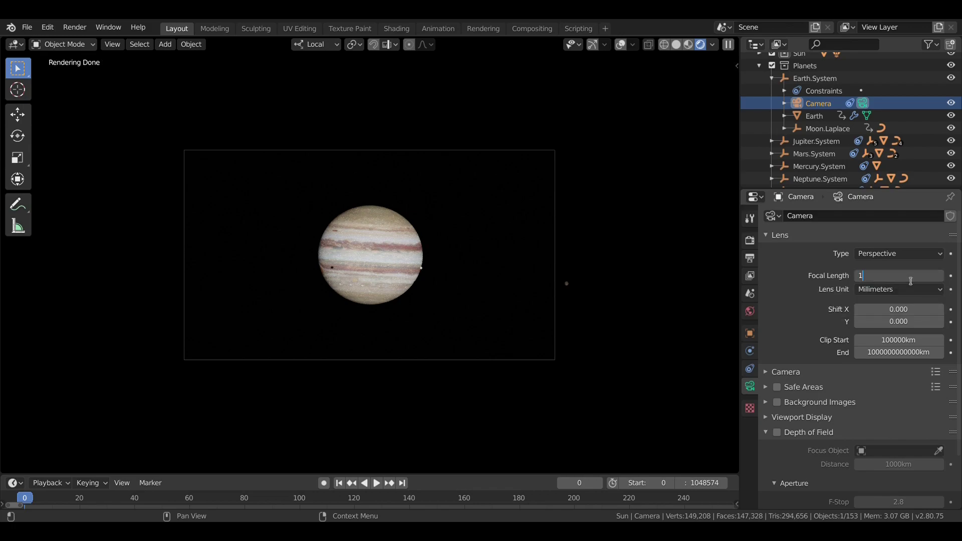
{"action": "type", "text": "5m"}
{"action": "key", "text": "Return"}
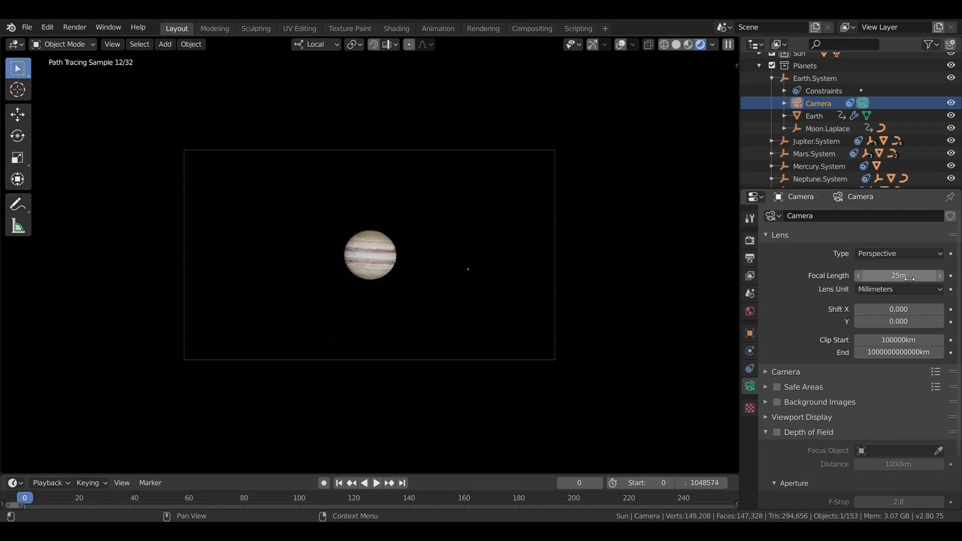
- Step the timeline forward nine frames to frame 9
{"action": "left_click", "coordinate": [599, 484]}
{"action": "left_click", "coordinate": [600, 484]}
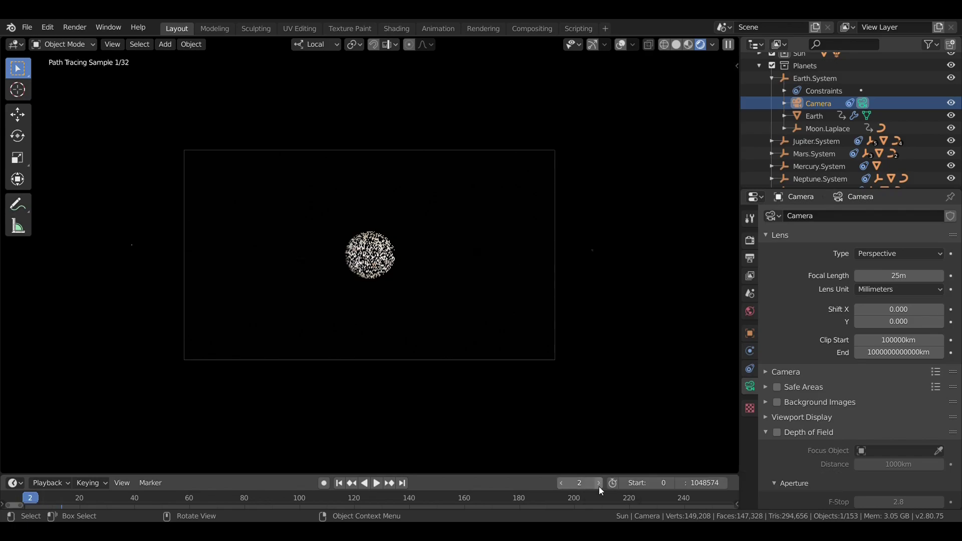
{"action": "left_click", "coordinate": [599, 484]}
{"action": "left_click", "coordinate": [599, 484]}
{"action": "left_click", "coordinate": [599, 484]}
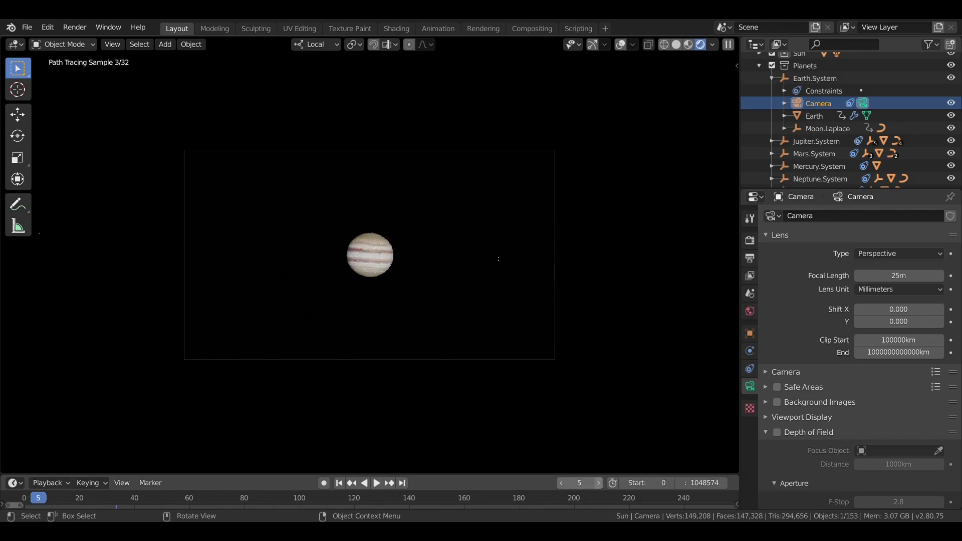
{"action": "left_click", "coordinate": [600, 484]}
{"action": "left_click", "coordinate": [600, 484]}
{"action": "left_click", "coordinate": [599, 484]}
{"action": "left_click", "coordinate": [599, 485]}
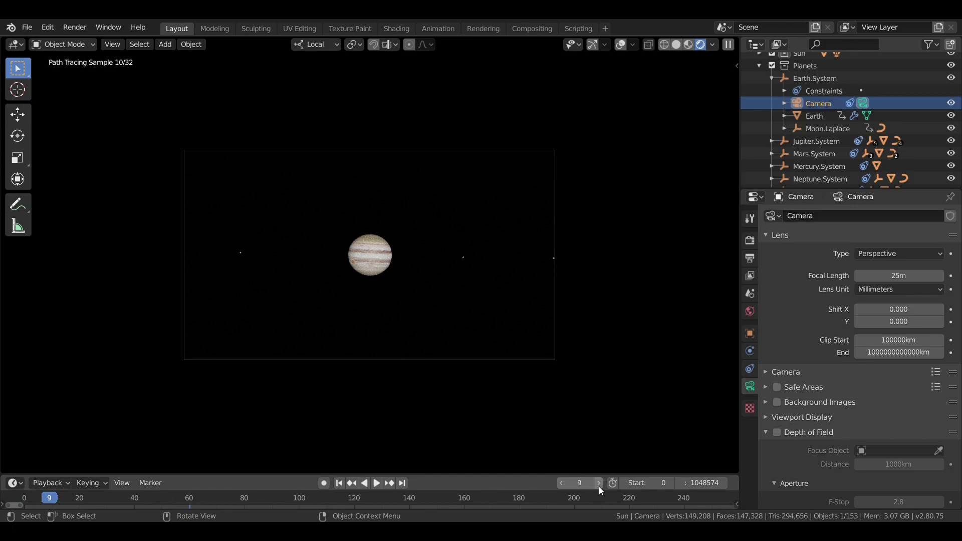
{"action": "left_click", "coordinate": [599, 485]}
{"action": "left_click", "coordinate": [599, 484]}
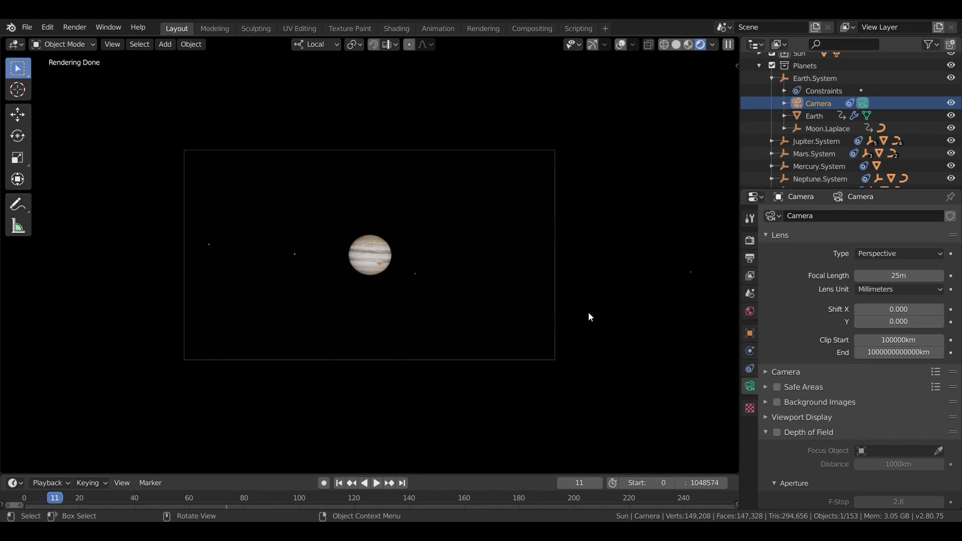
- Zoom into the rendered camera view of banded Jupiter at frame 11
{"action": "scroll", "coordinate": [582, 287], "scroll_direction": "up", "scroll_amount": 5}
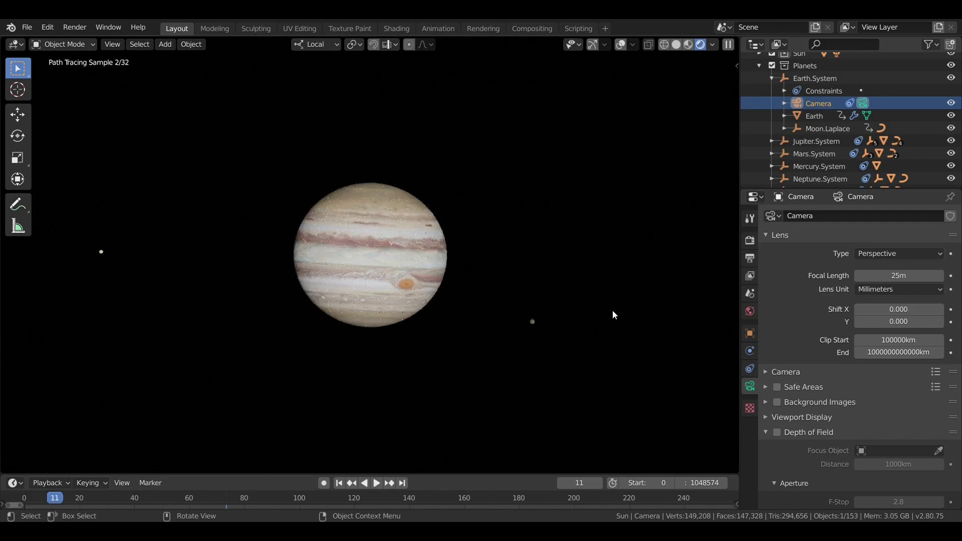